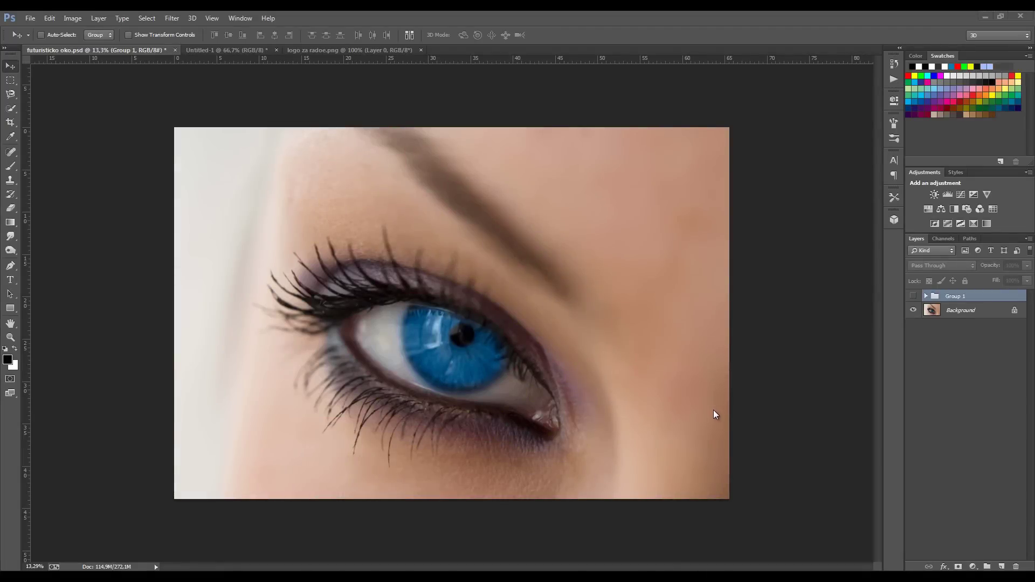
Preview the finished futuristic iris overlay on the eye photo, then hide it again.
left_click(913, 297)
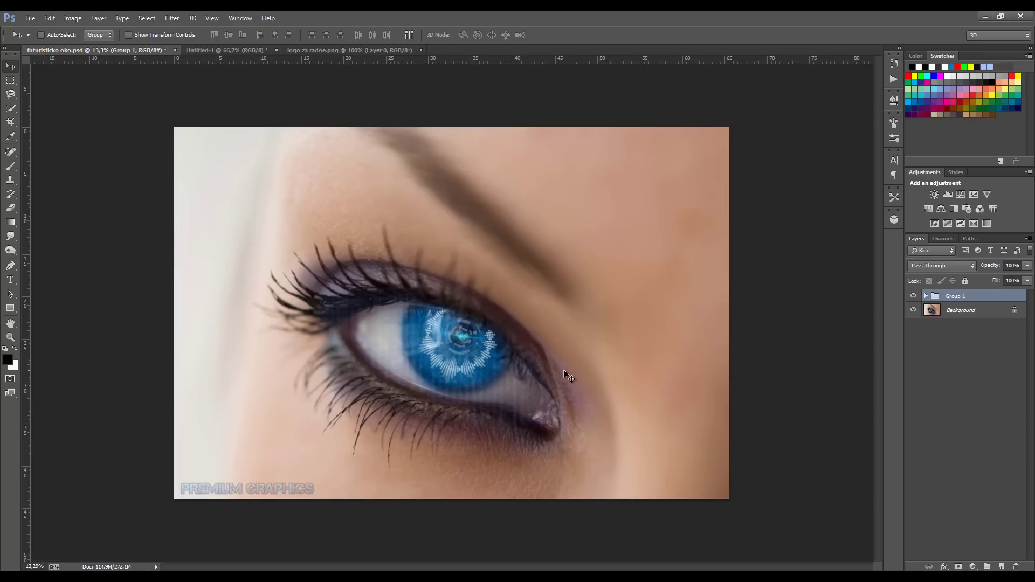
scroll(437, 338, "up", 2)
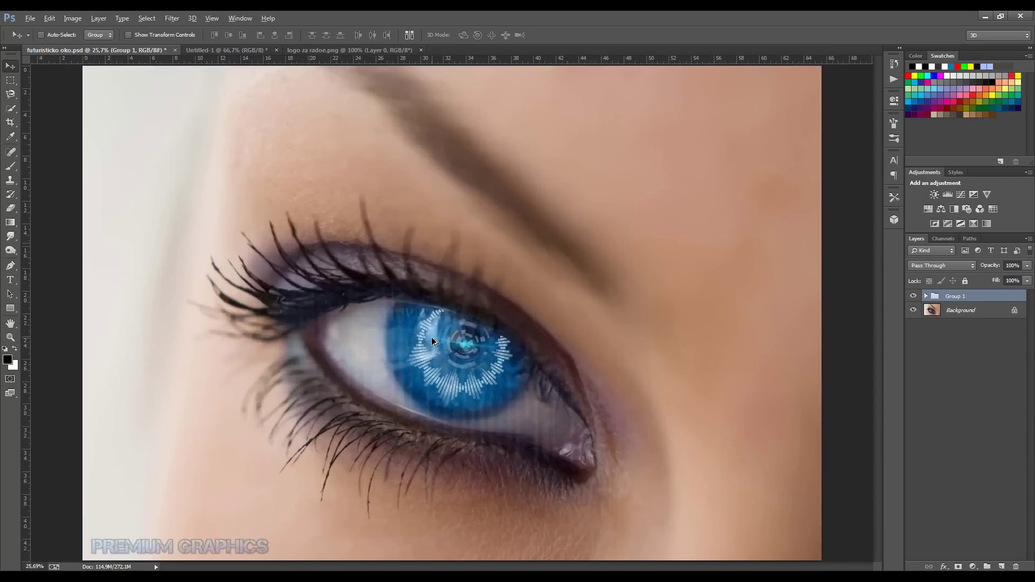
scroll(431, 337, "up", 3)
scroll(510, 399, "down", 2)
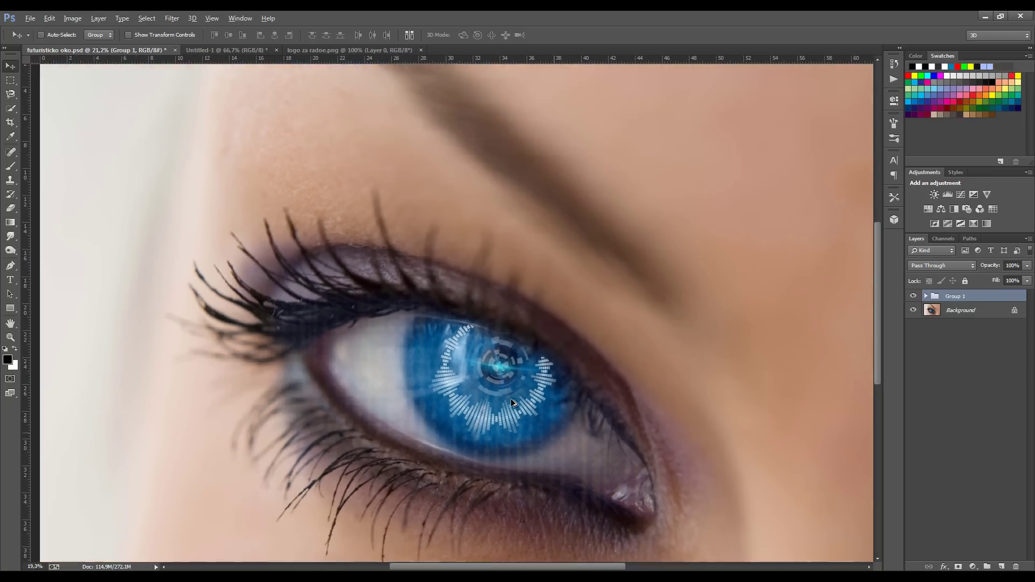
scroll(512, 401, "down", 2)
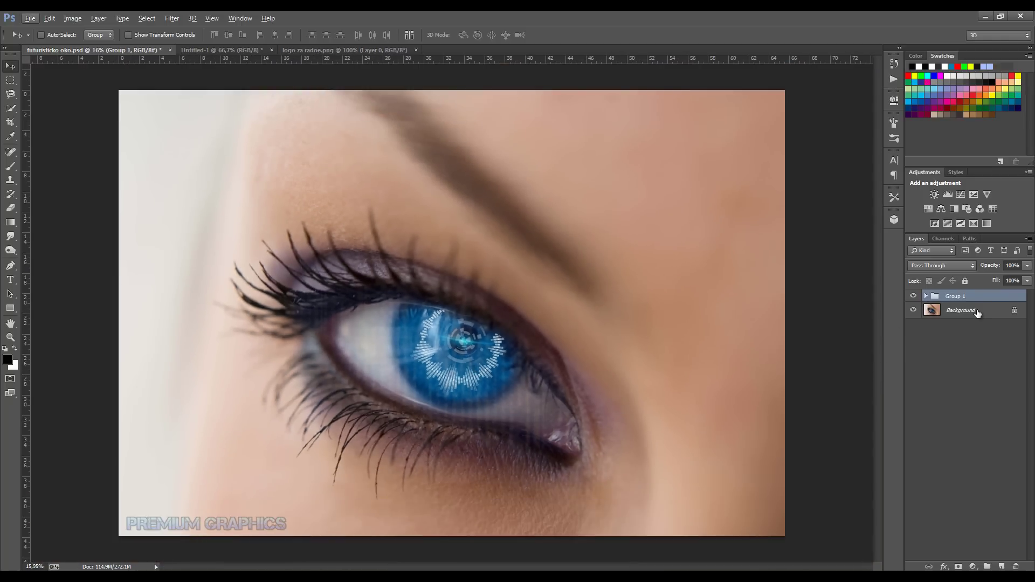
left_click(913, 296)
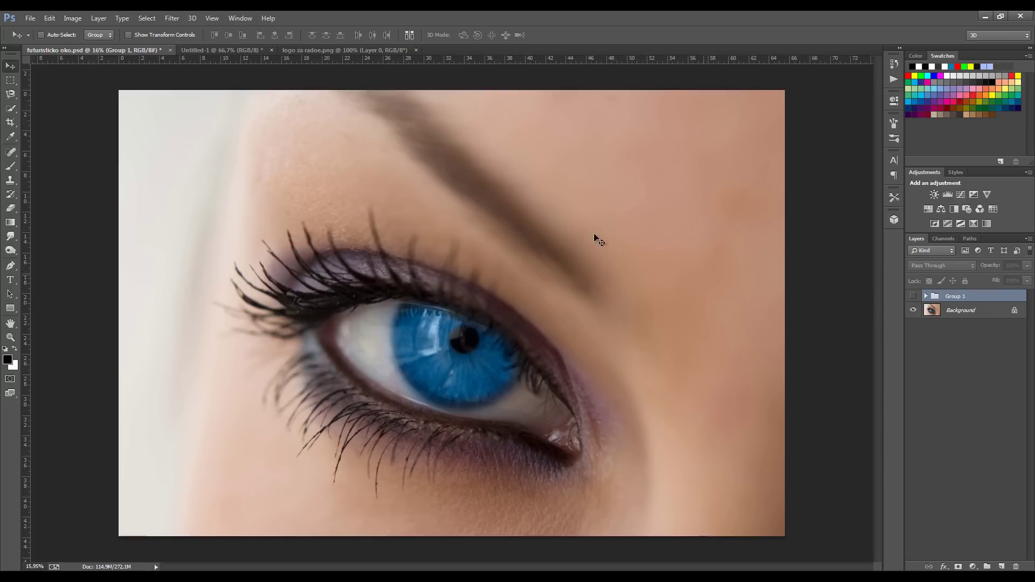
Confirm the blank Untitled-1 document measures 1000 × 1000 px in Image Size, changing nothing.
left_click(223, 50)
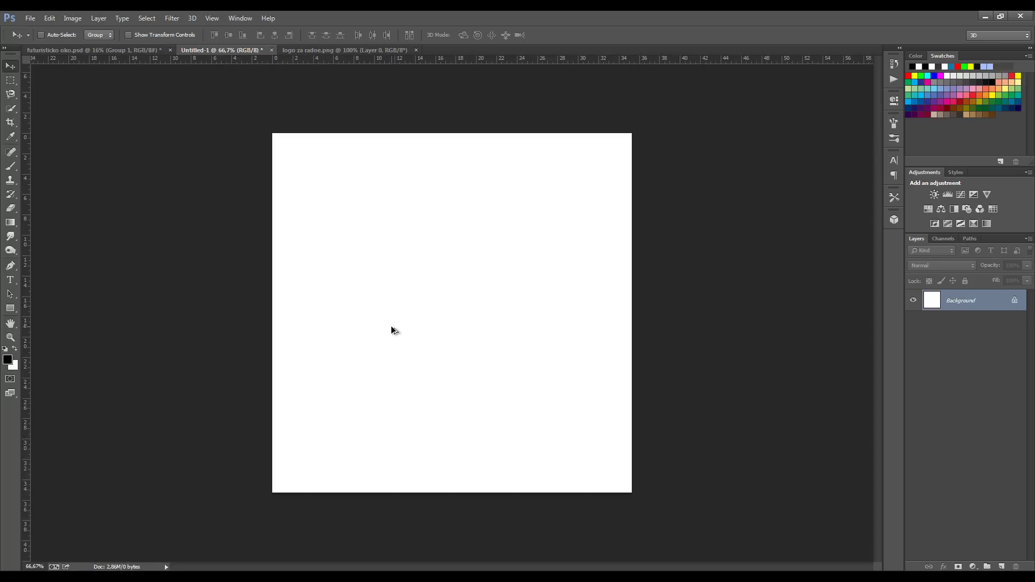
key("ctrl+alt+i")
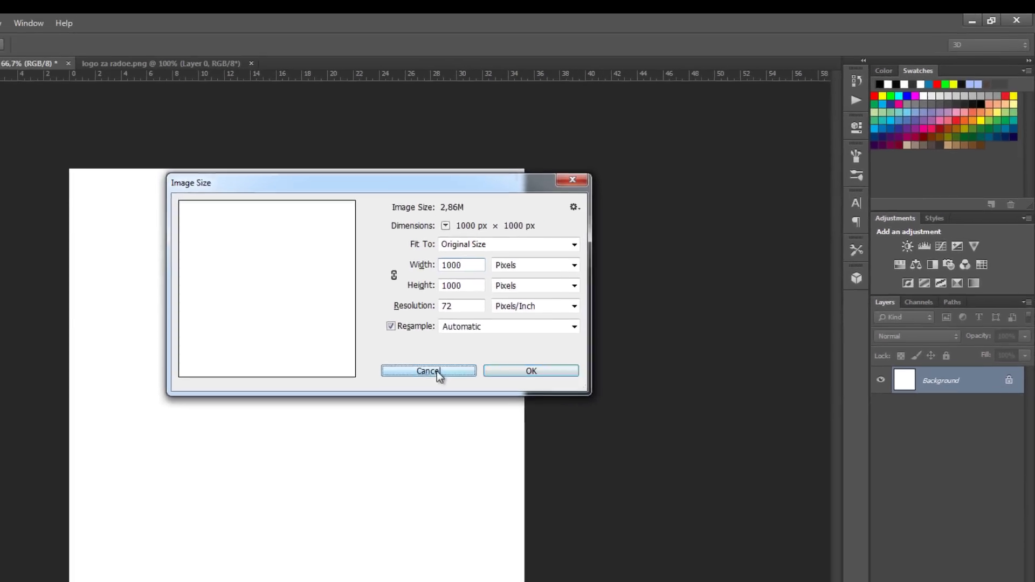
left_click(248, 488)
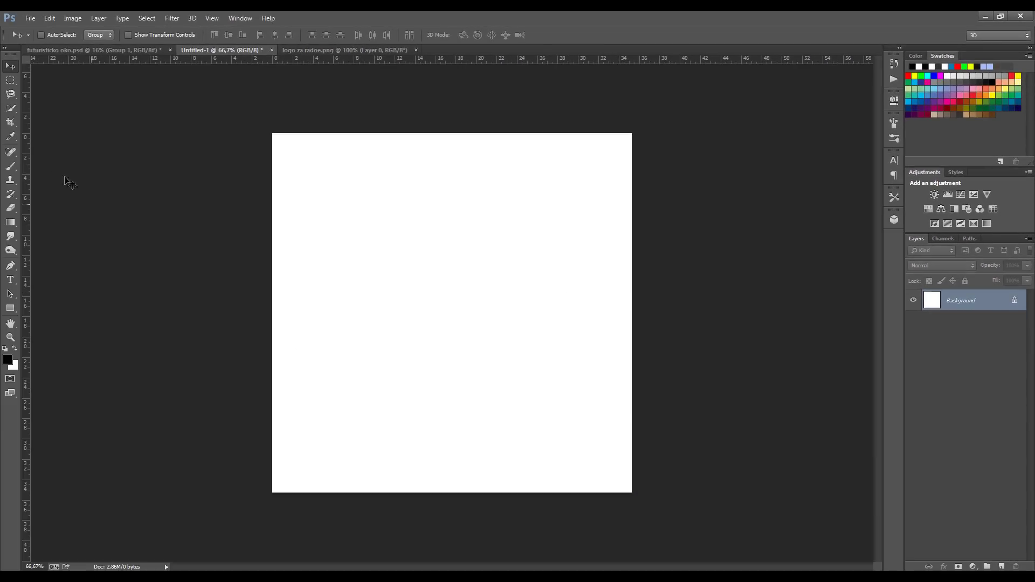
Select a first thin full-width strip across the canvas top with the Rectangular Marquee.
left_click(10, 82)
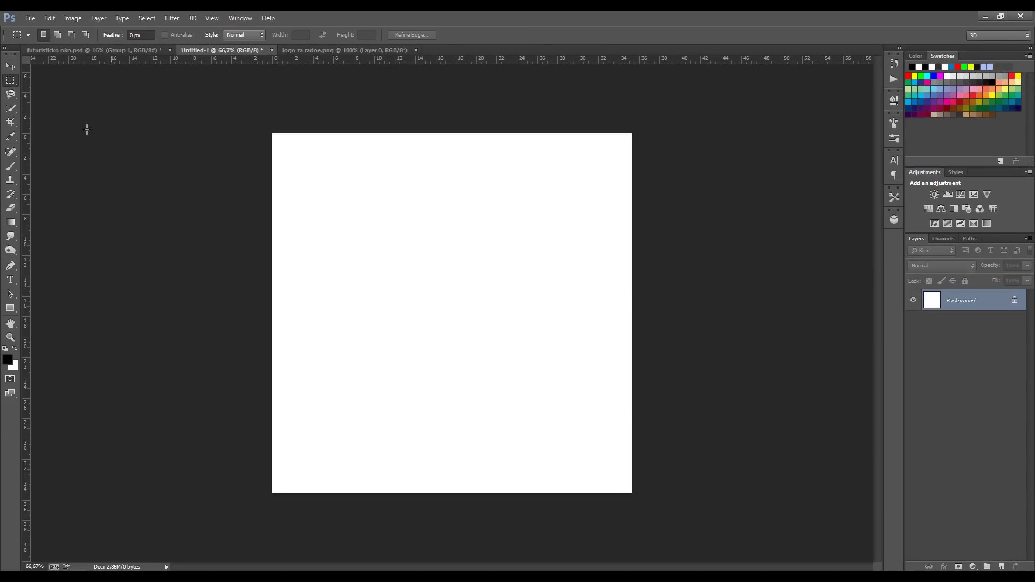
right_click(11, 82)
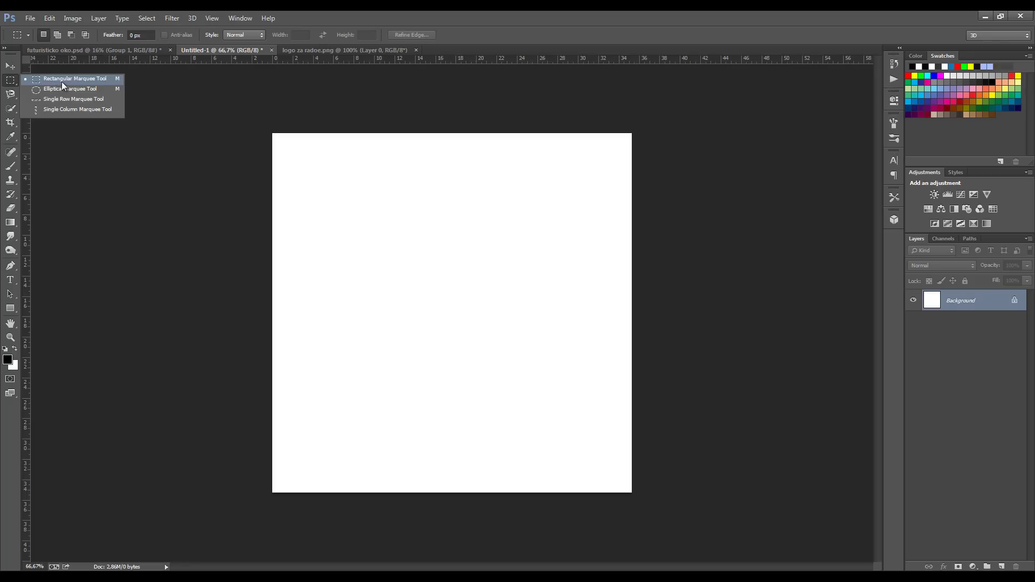
left_click(65, 81)
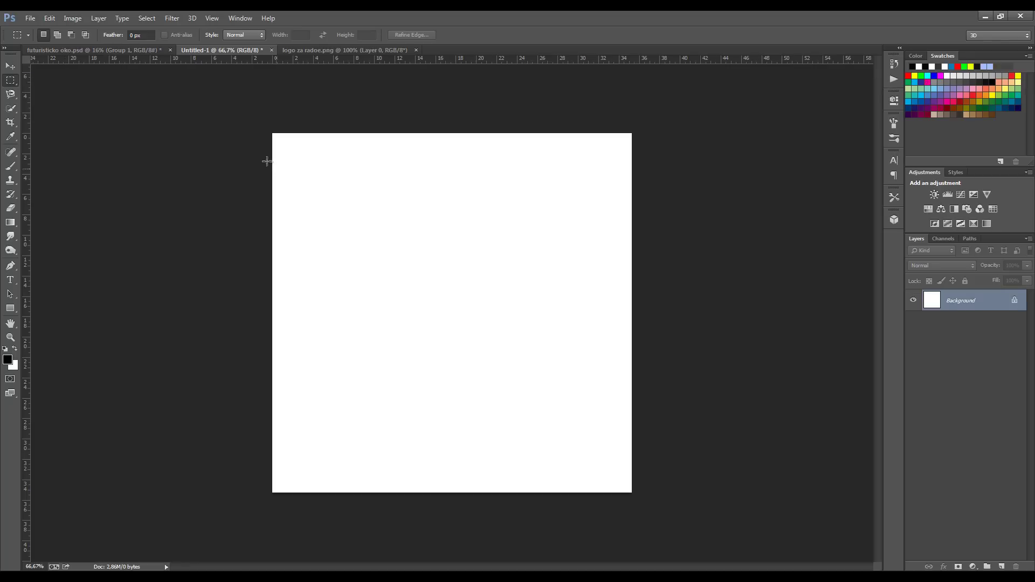
left_click_drag(266, 161, 643, 183)
left_click_drag(643, 183, 646, 170)
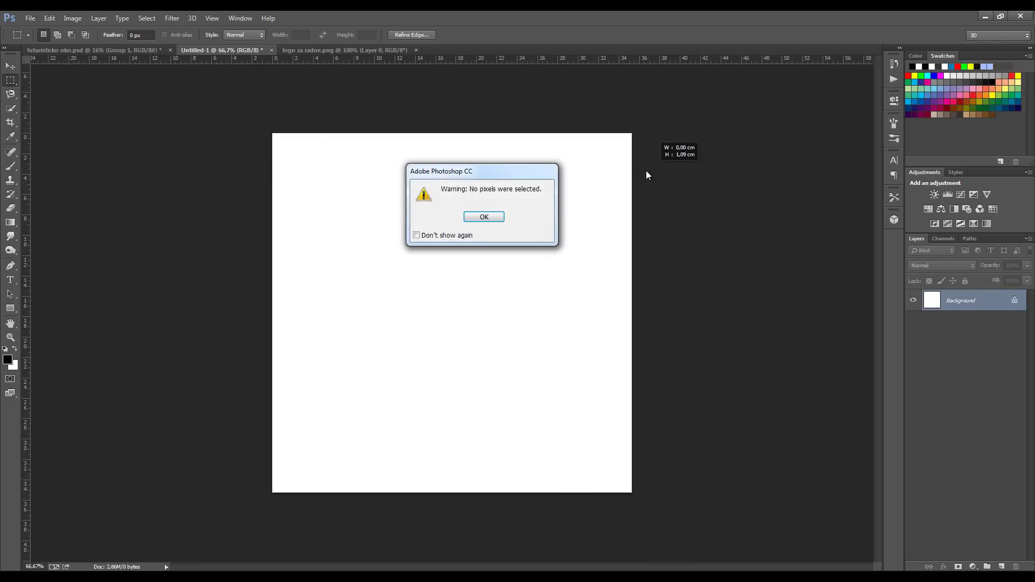
left_click(483, 217)
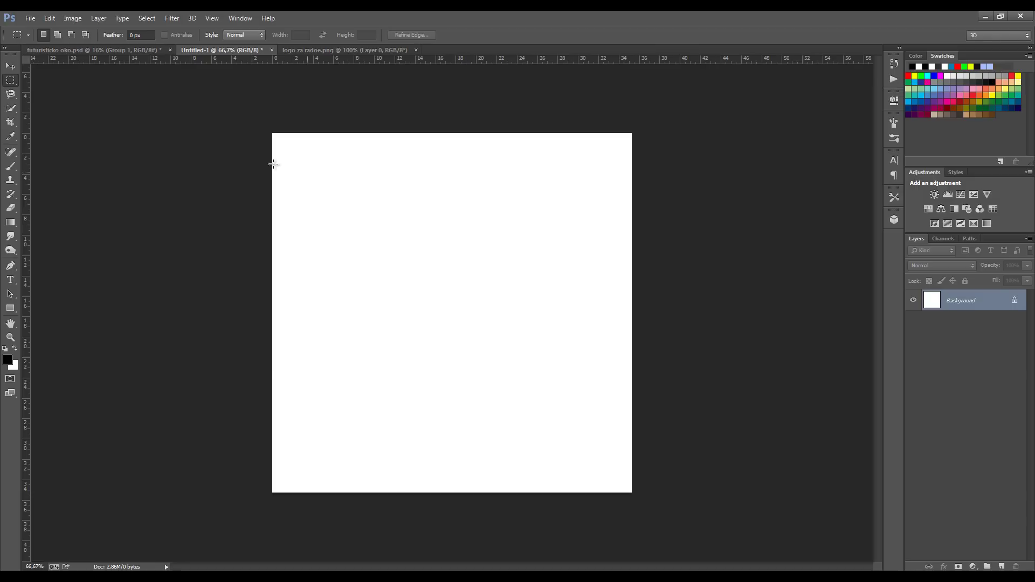
left_click_drag(251, 159, 674, 170)
left_click_drag(675, 171, 674, 171)
Shift-add six more full-width strips of varying height down to the canvas middle.
key("shift")
left_click_drag(275, 187, 673, 194)
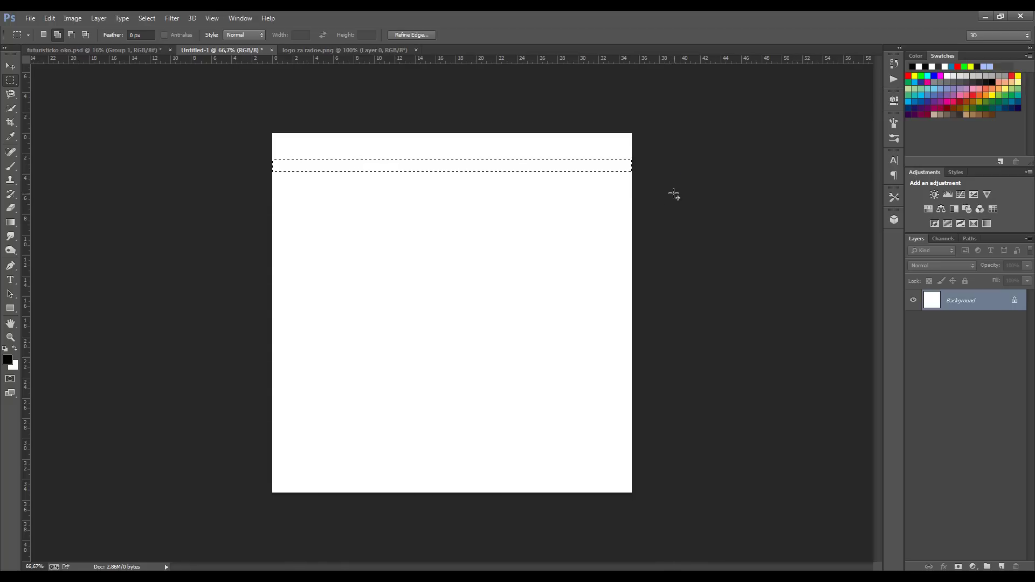
left_click_drag(264, 213, 667, 241)
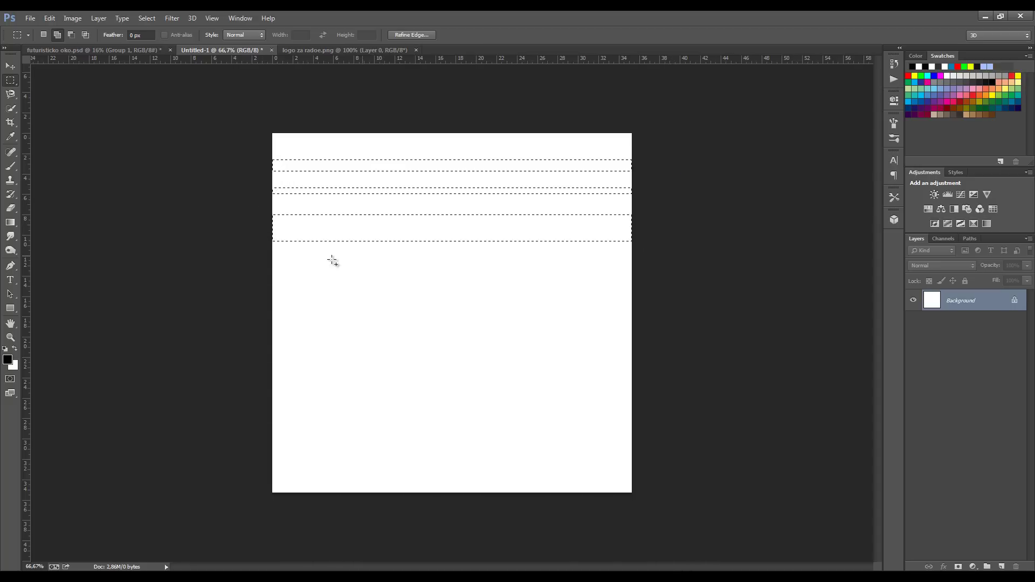
left_click_drag(258, 254, 662, 256)
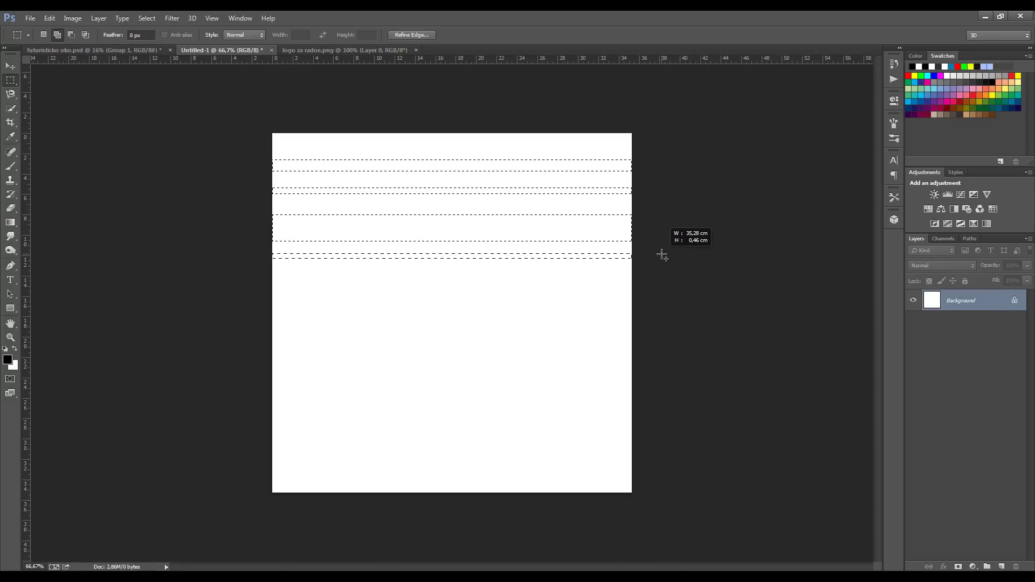
left_click_drag(265, 271, 666, 274)
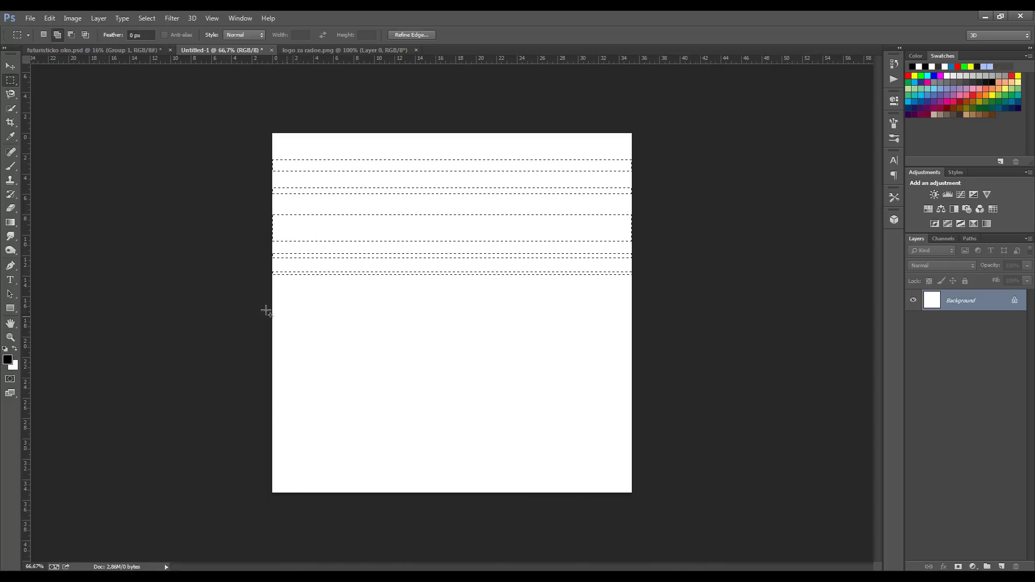
mouse_move(262, 292)
left_mouse_down()
mouse_move(659, 303)
mouse_move(645, 303)
left_mouse_up()
left_click_drag(275, 318, 664, 325)
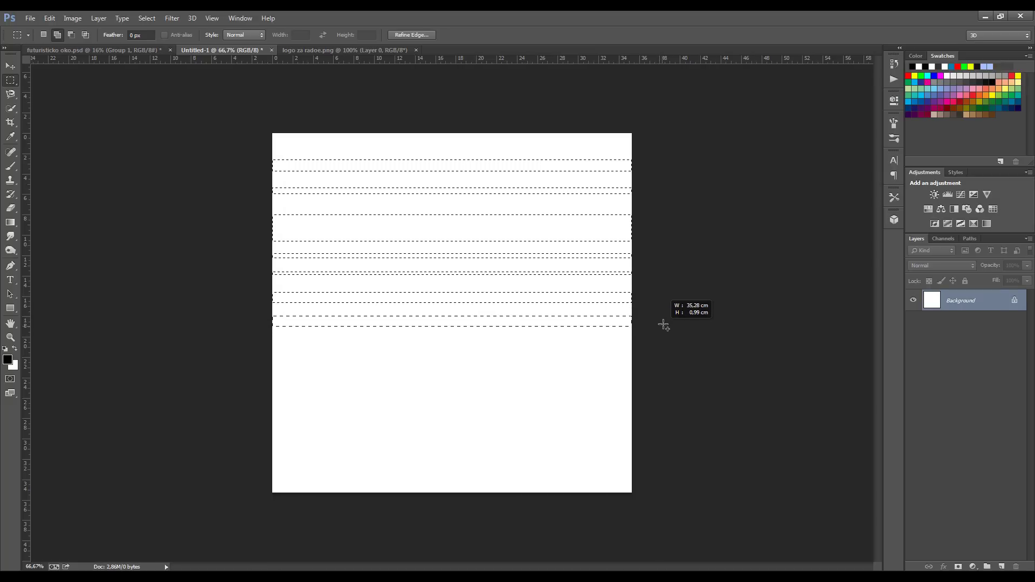
Add five more strips of varying thickness through the lower half to near the bottom.
left_click_drag(664, 325, 667, 324)
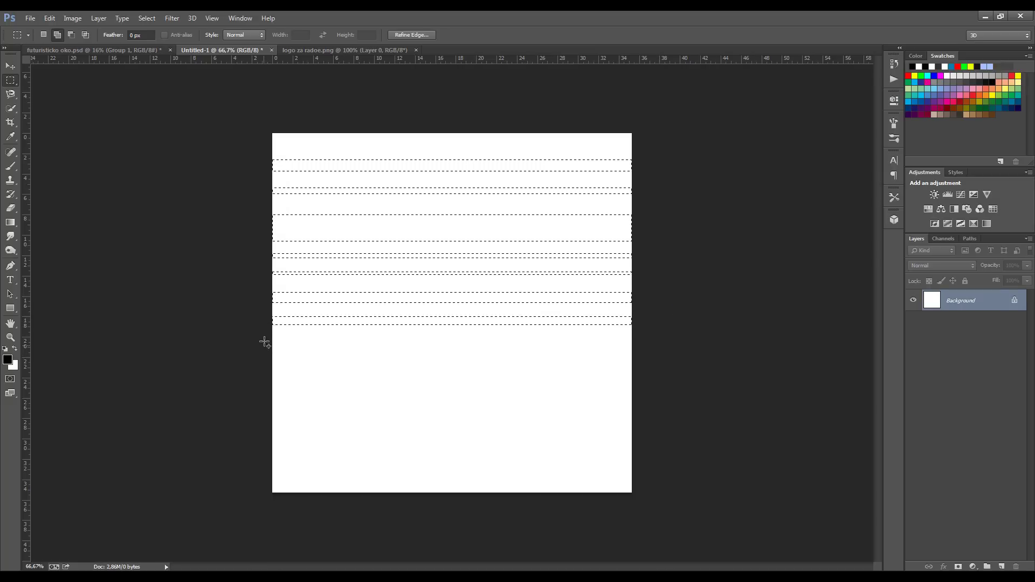
left_click_drag(264, 342, 715, 352)
mouse_move(261, 362)
left_mouse_down()
mouse_move(705, 386)
mouse_move(707, 377)
left_mouse_up()
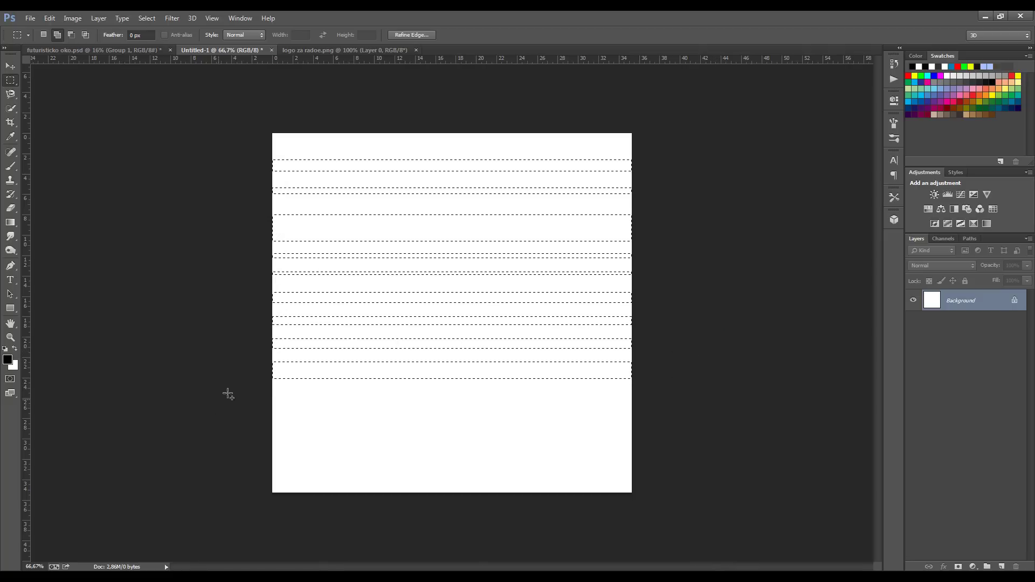
left_click_drag(268, 390, 656, 403)
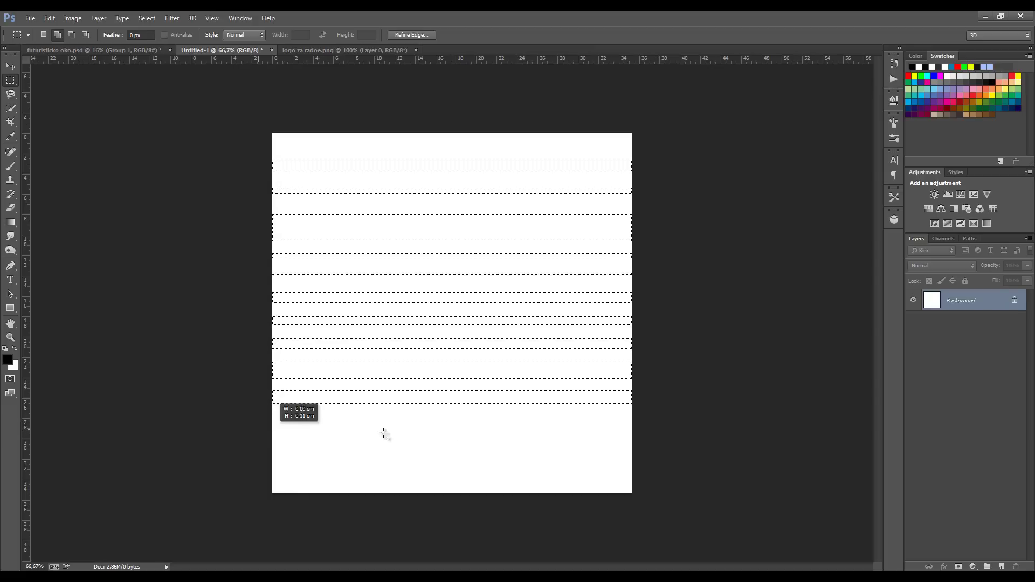
left_click_drag(268, 429, 675, 443)
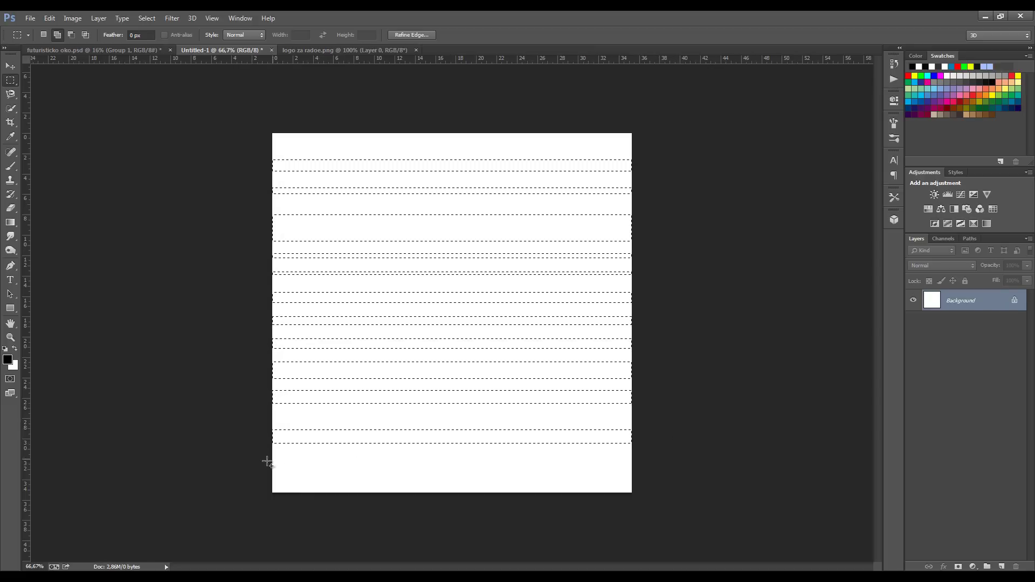
left_click_drag(268, 462, 722, 473)
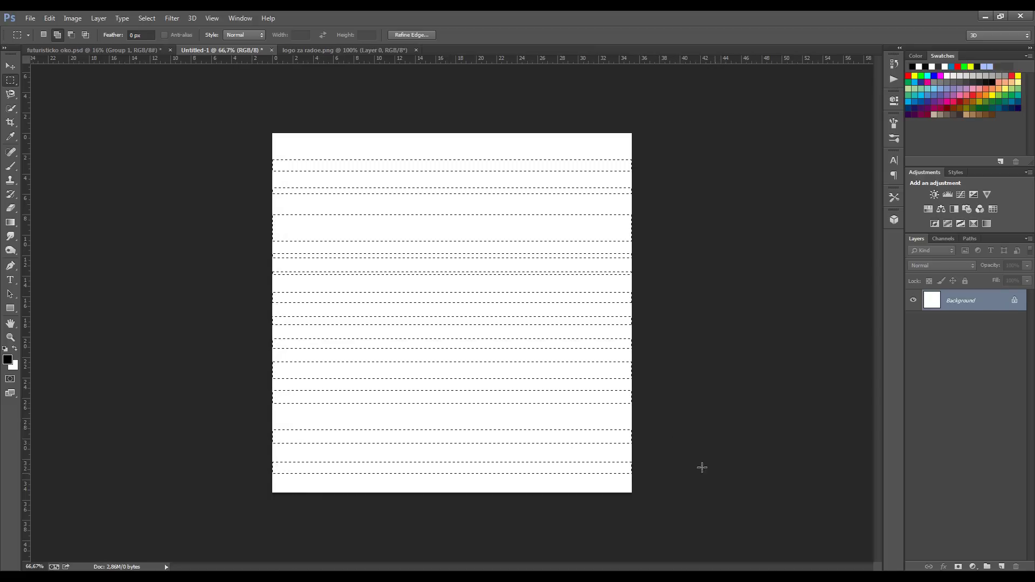
Paint the selected strips solid black with the brush and clear the selection.
left_click(8, 169)
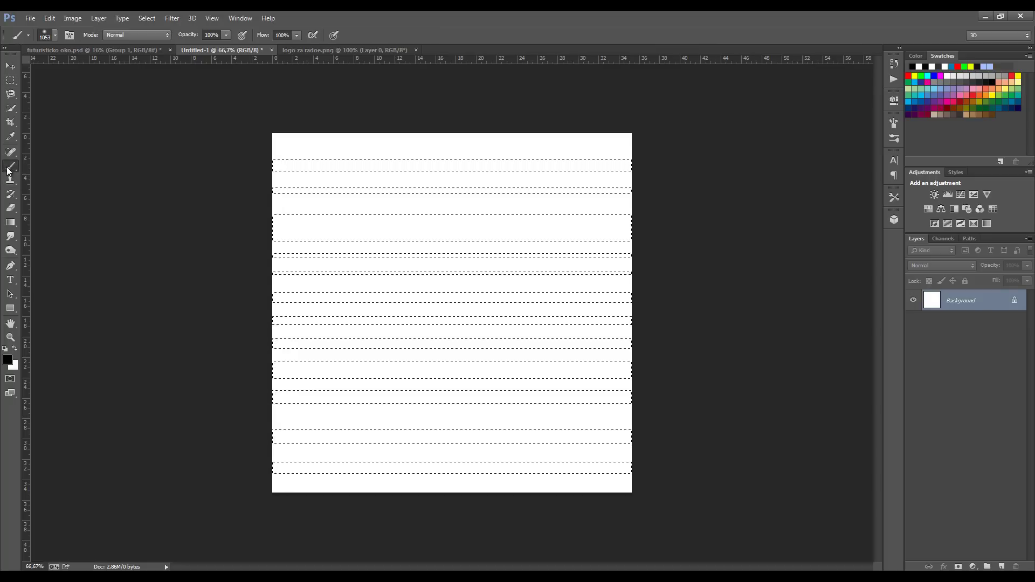
mouse_move(307, 254)
left_mouse_down()
mouse_move(549, 361)
mouse_move(259, 173)
mouse_move(371, 243)
mouse_move(601, 265)
mouse_move(653, 351)
left_mouse_up()
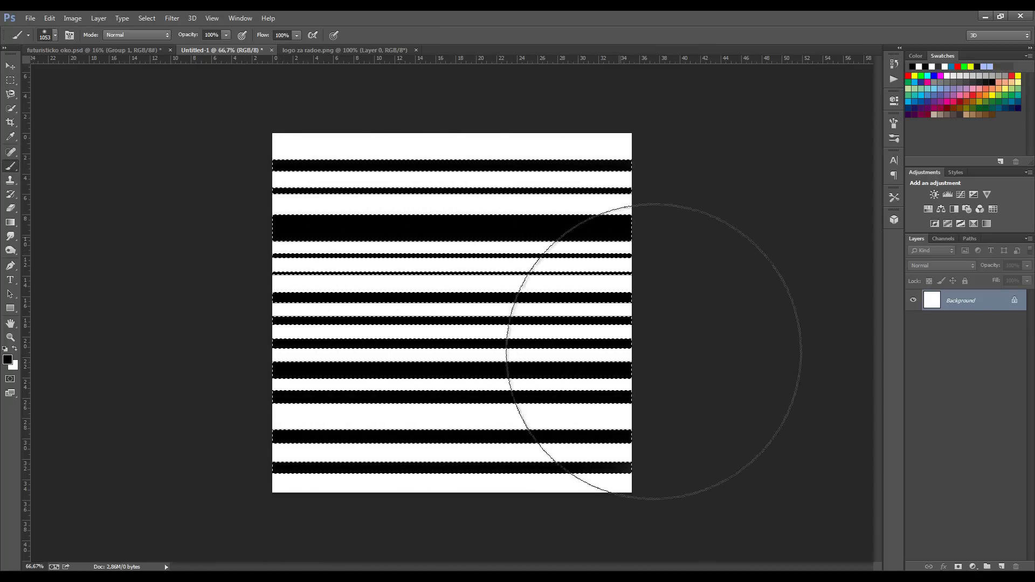
left_click(10, 84)
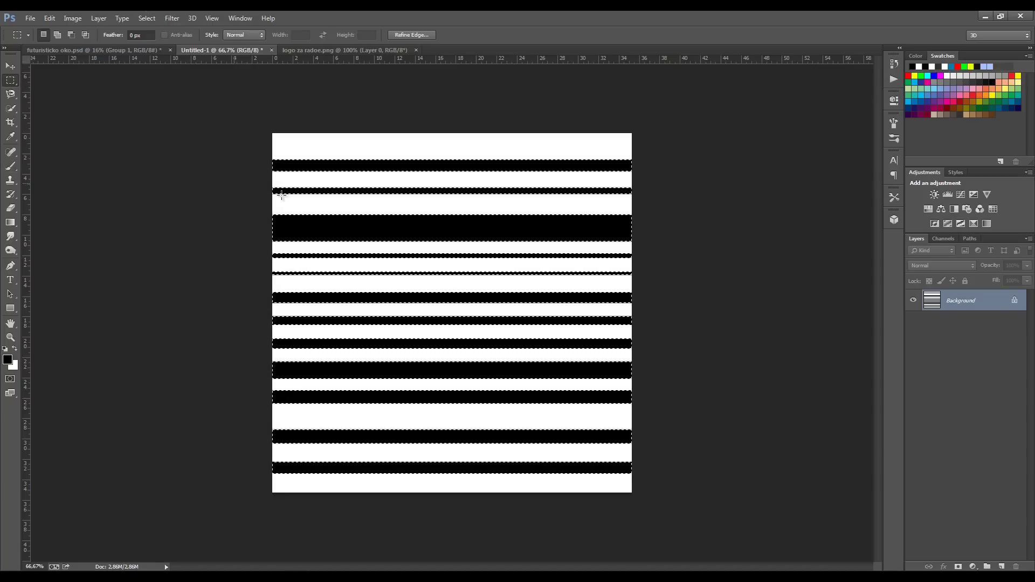
left_click(444, 285)
Select narrow left and right edge columns and content-aware fill them.
mouse_move(273, 133)
left_mouse_down()
mouse_move(293, 414)
mouse_move(285, 500)
left_mouse_up()
left_click_drag(626, 124, 678, 513)
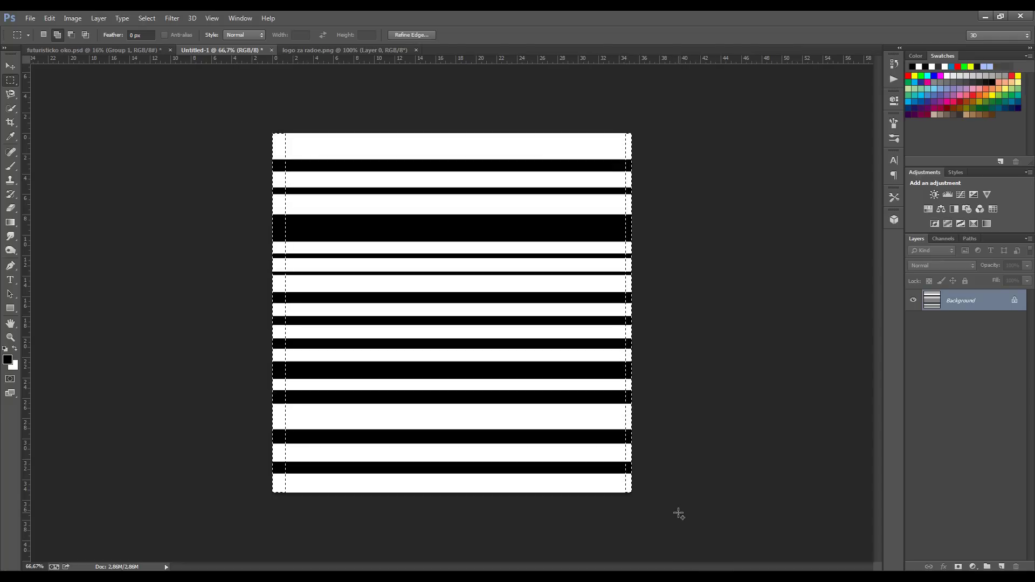
key("shift+F5")
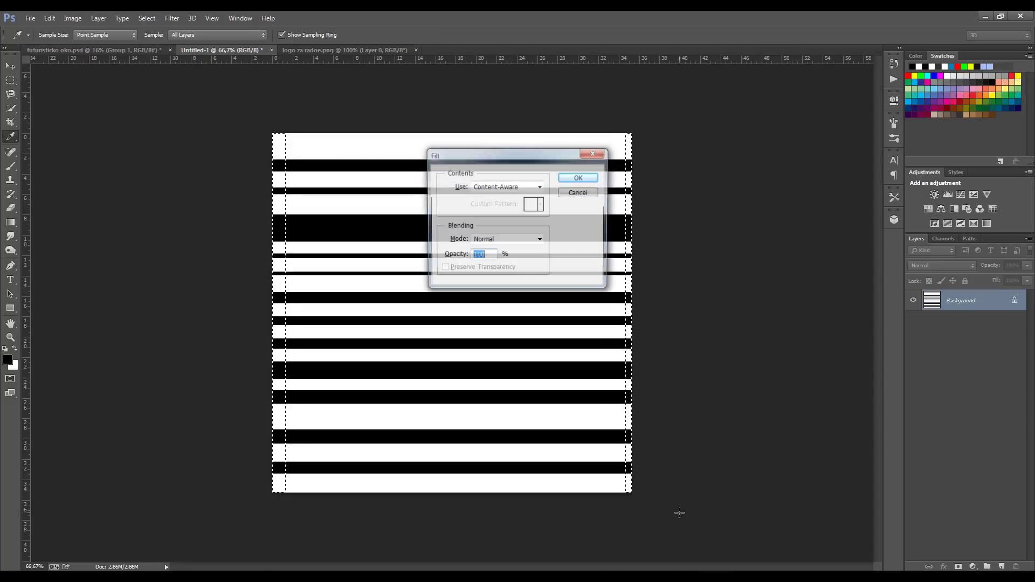
left_click(585, 180)
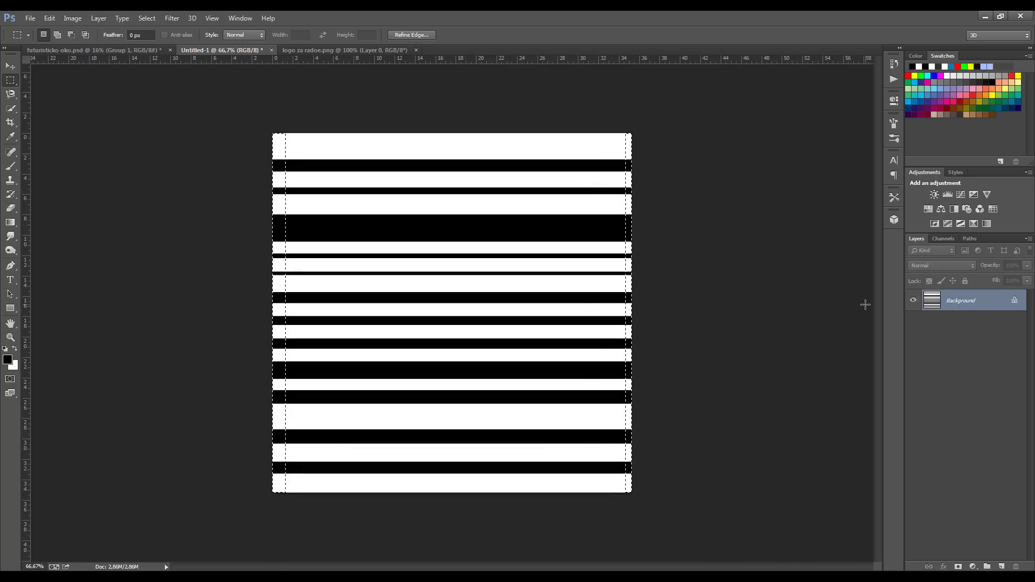
Erase the black stripe ends inside both edge columns to leave white margins, then deselect.
left_click(11, 210)
mouse_move(324, 162)
left_mouse_down()
mouse_move(282, 293)
mouse_move(283, 421)
left_mouse_up()
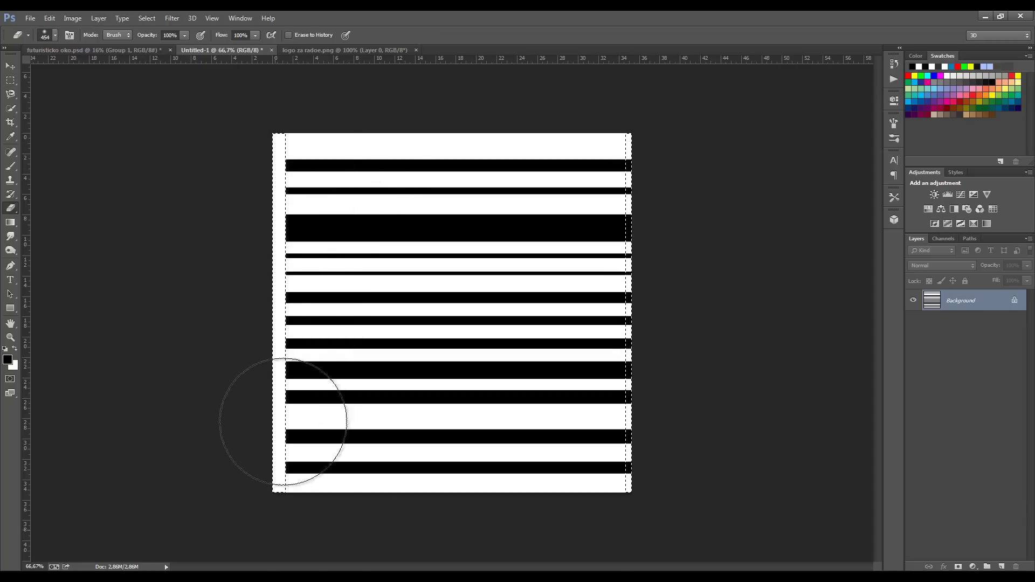
left_click_drag(555, 485, 605, 342)
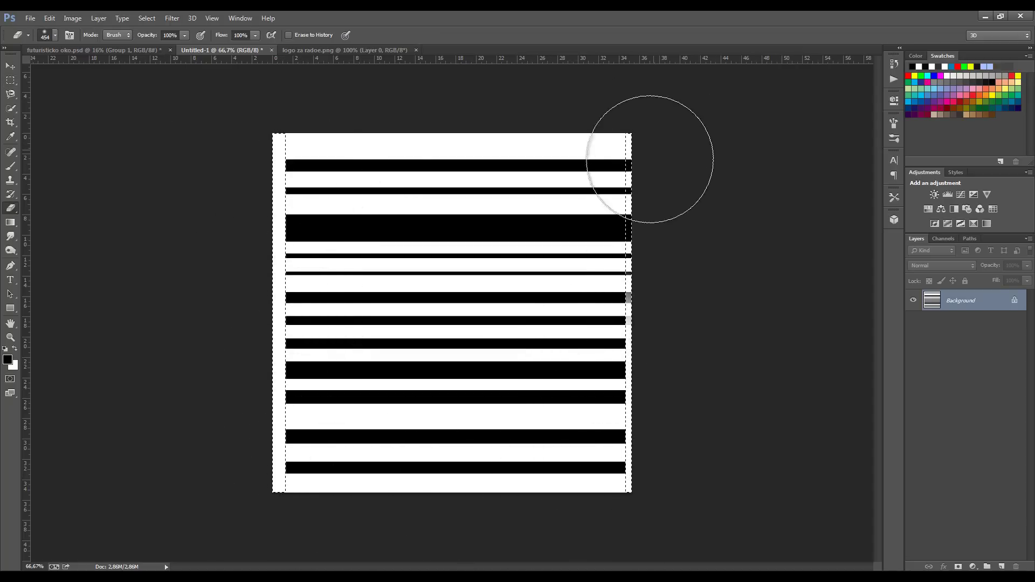
left_click_drag(650, 159, 624, 300)
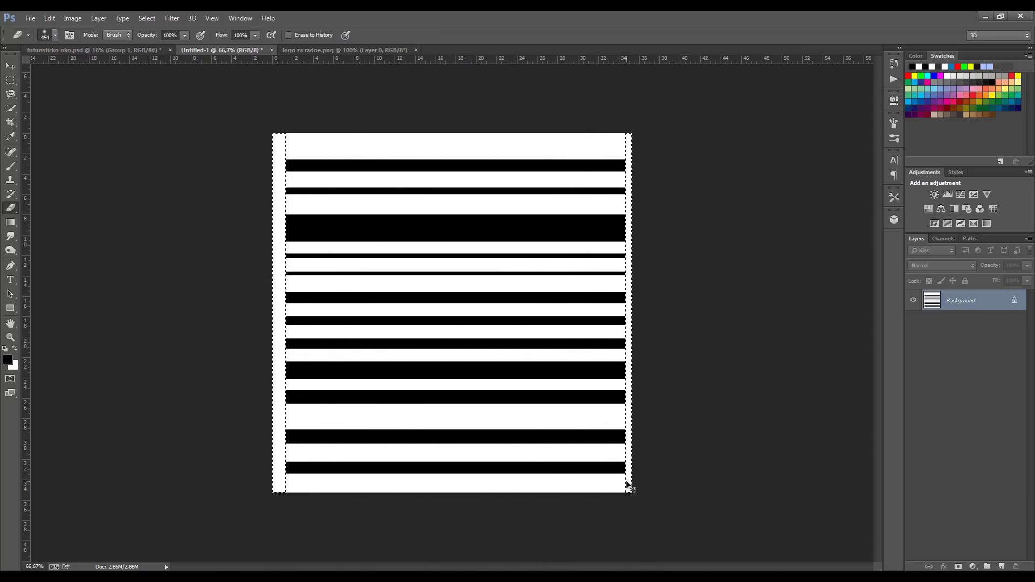
key("ctrl+d")
Apply Filter > Distort > Polar Coordinates, Rectangular to Polar, turning the stripes into rings.
left_click(8, 68)
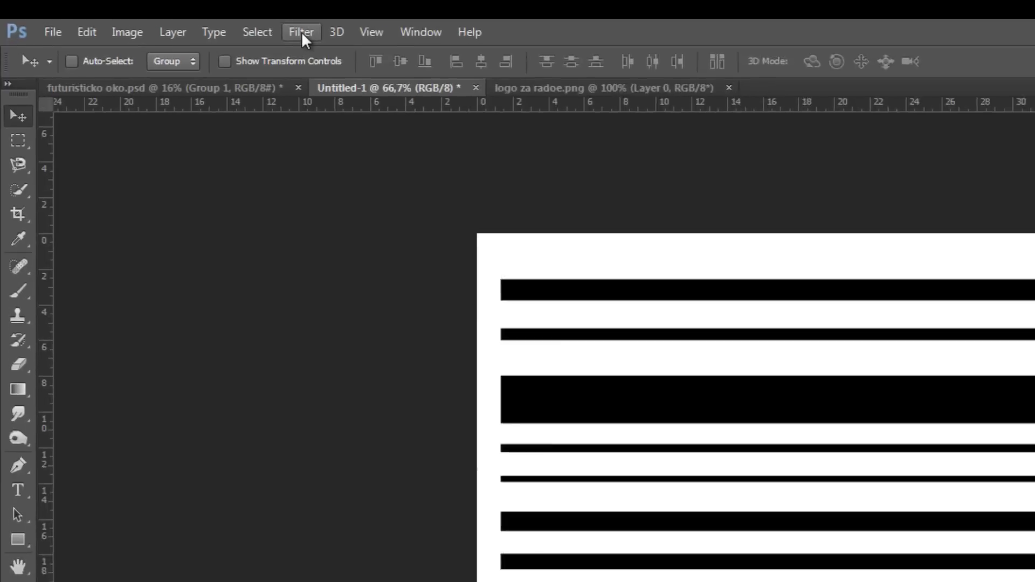
left_click(172, 19)
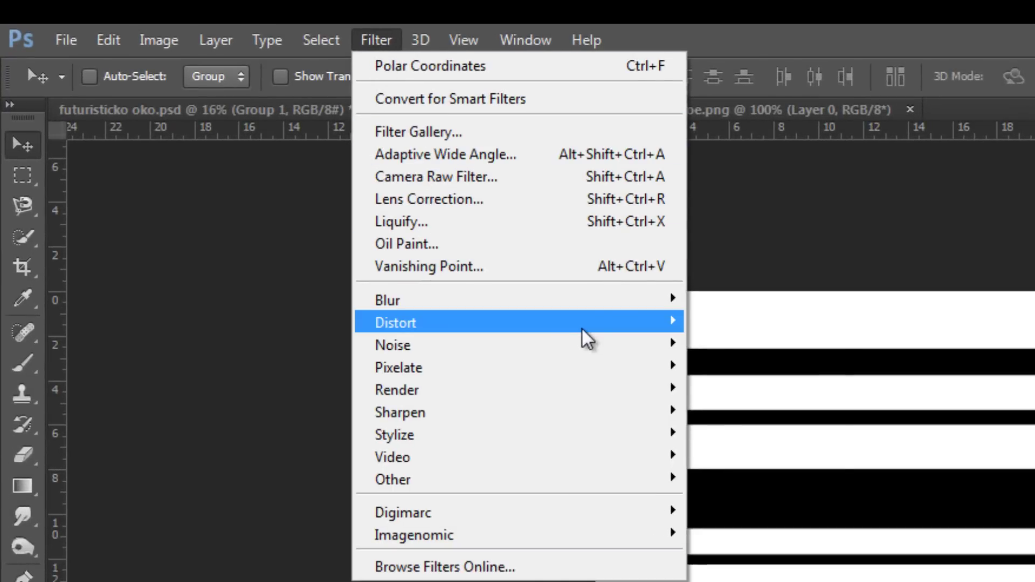
mouse_move(396, 322)
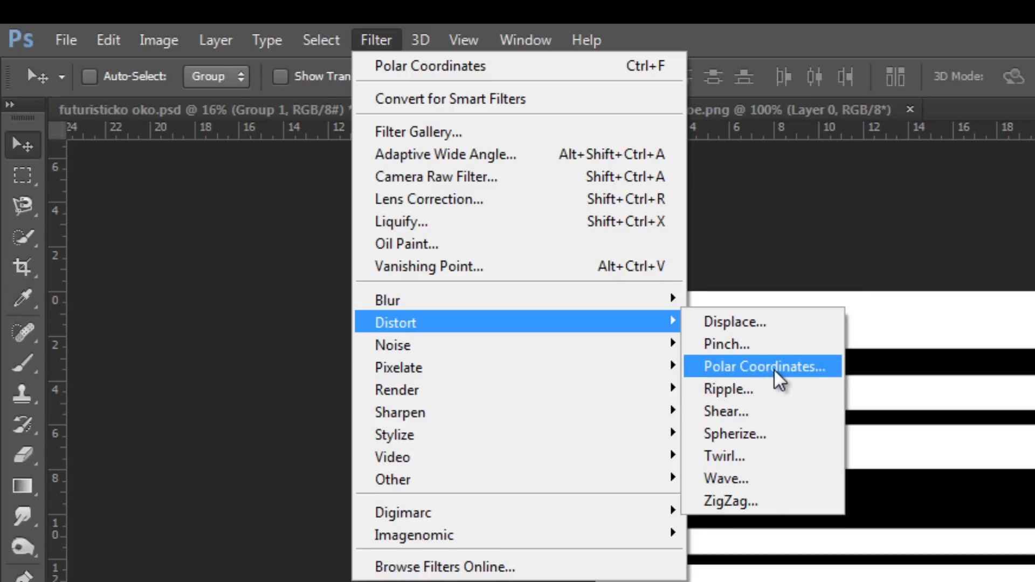
left_click(774, 368)
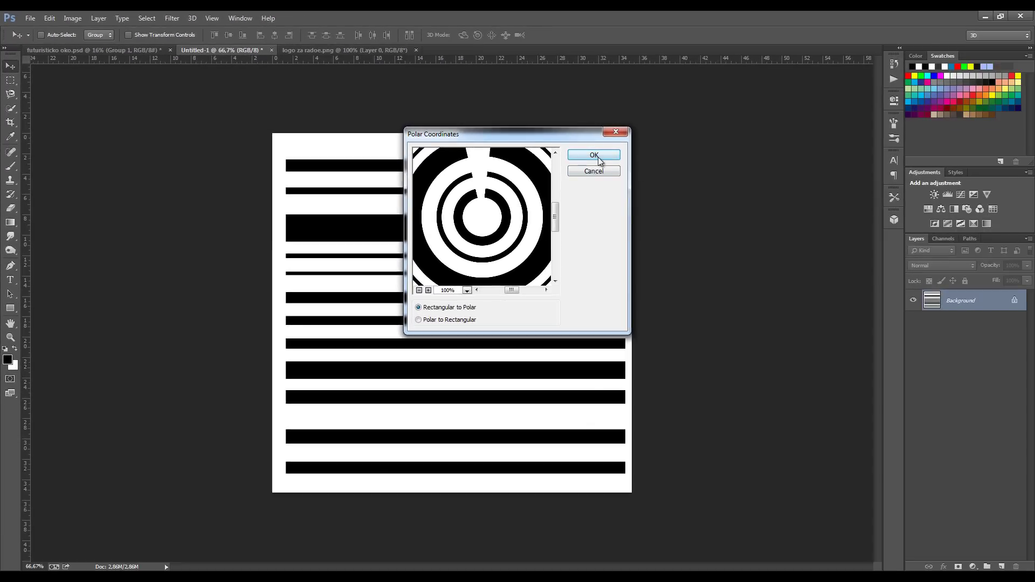
left_click(594, 155)
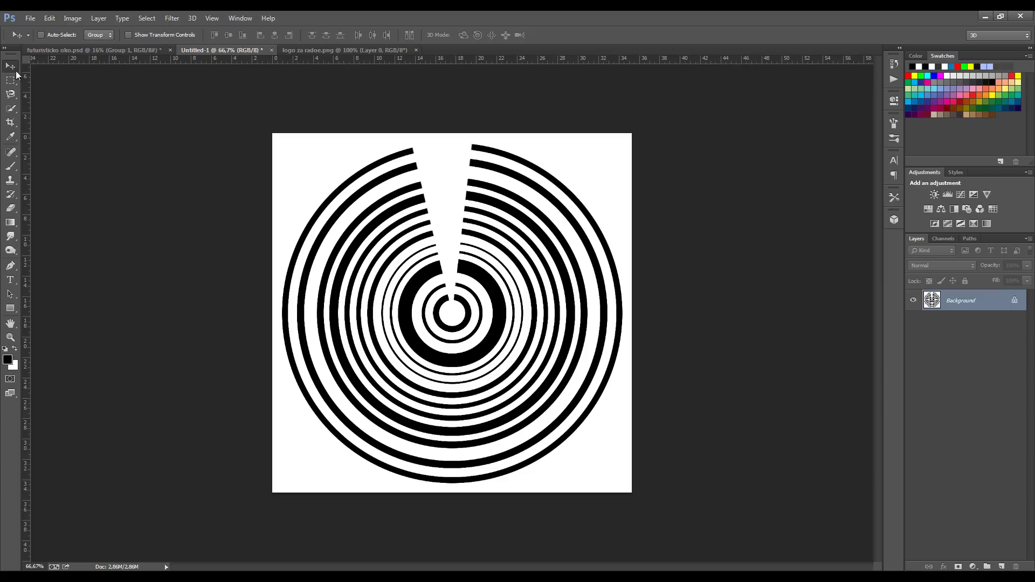
Drag the ring graphic onto the eye photo and trial-invert it to white on black.
left_click_drag(421, 313, 137, 52)
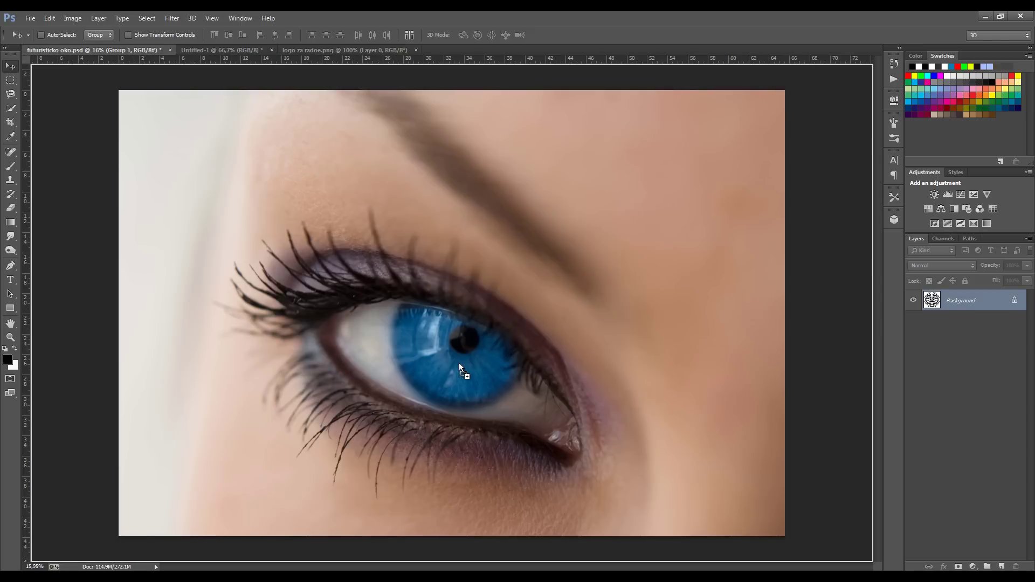
left_click_drag(138, 53, 458, 363)
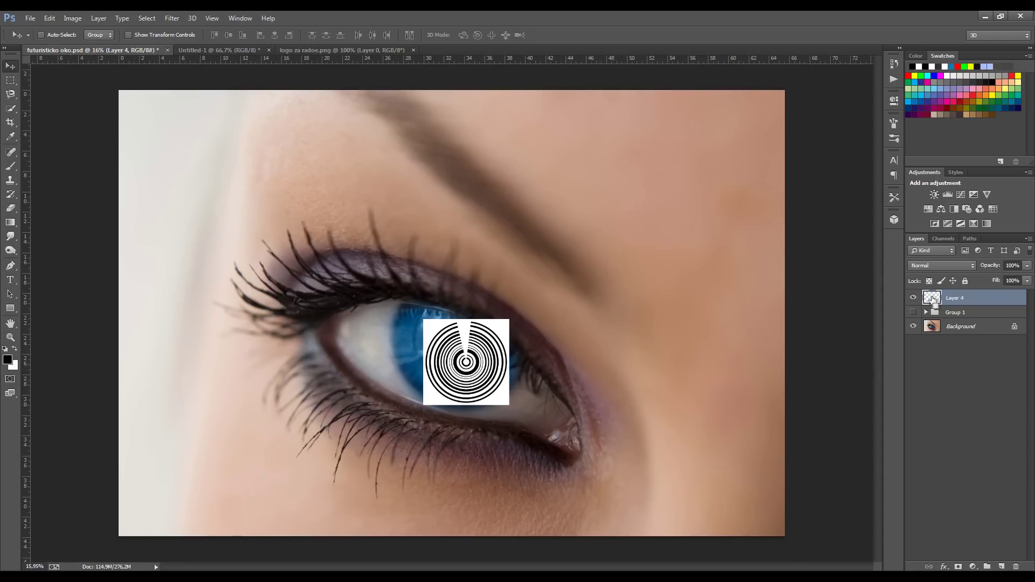
left_click(933, 299, "ctrl")
key("ctrl+i")
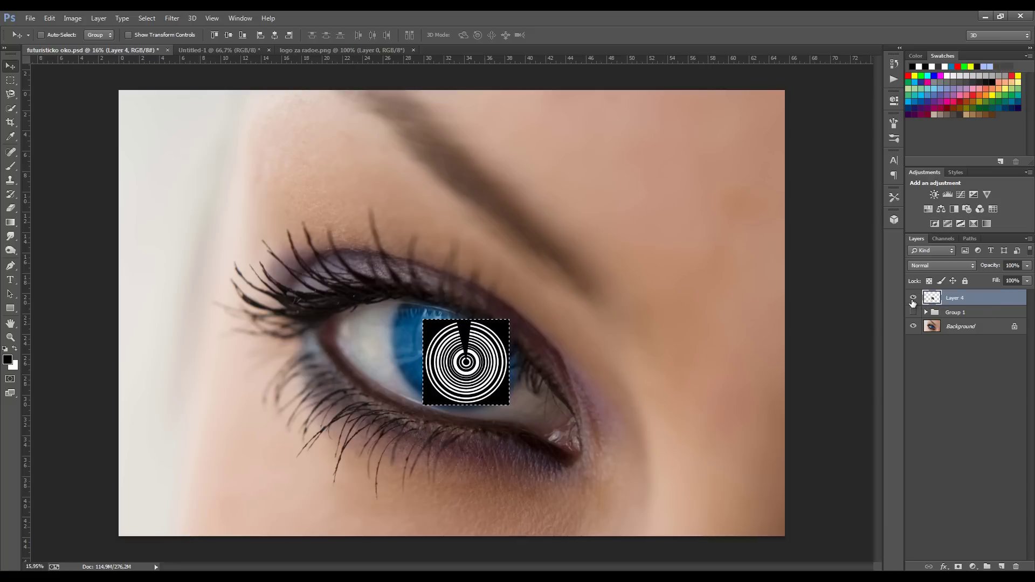
Clear and delete the trial ring layer, then reopen Image Size on Untitled-1.
key("Delete")
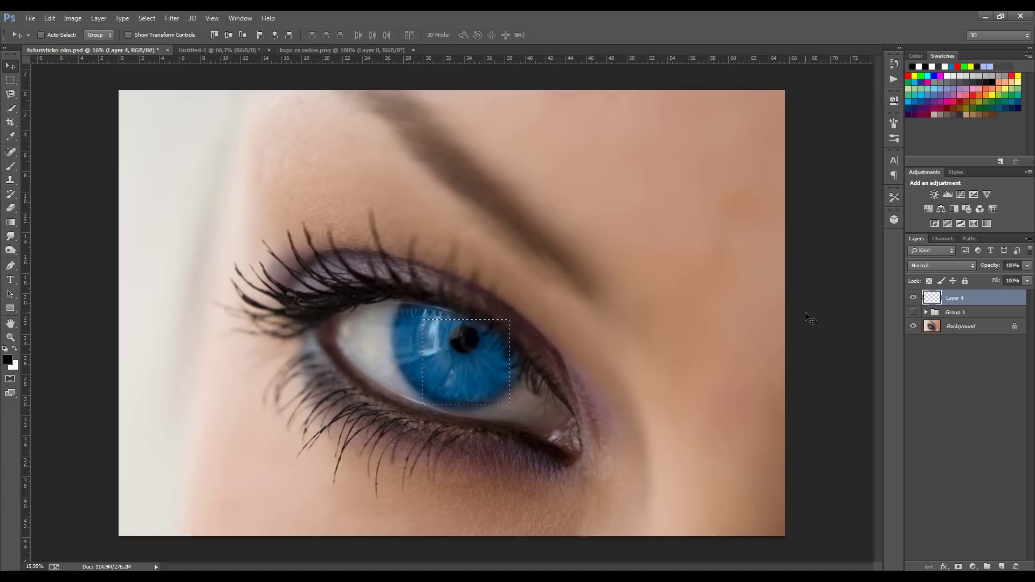
key("ctrl+d")
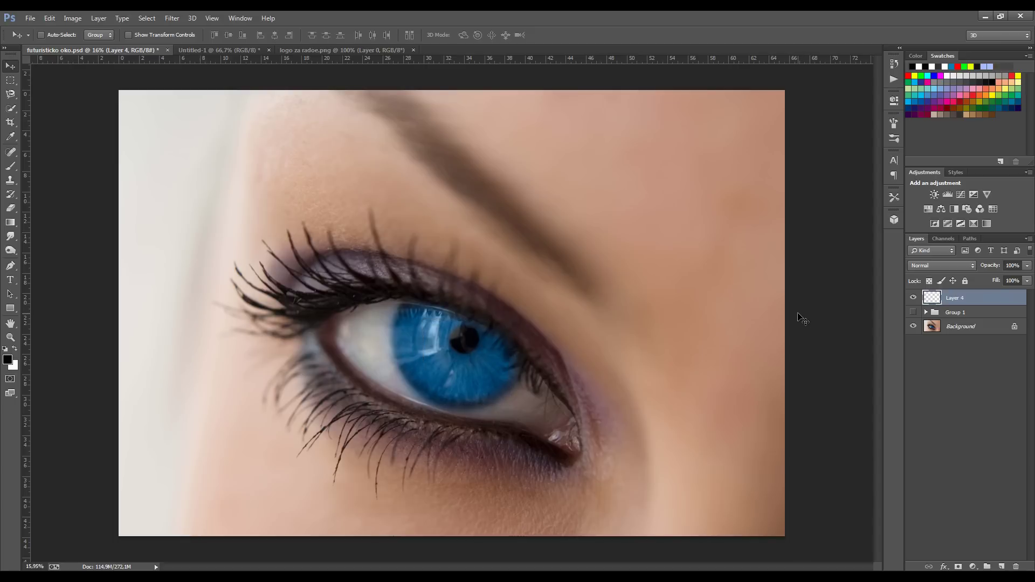
key("Delete")
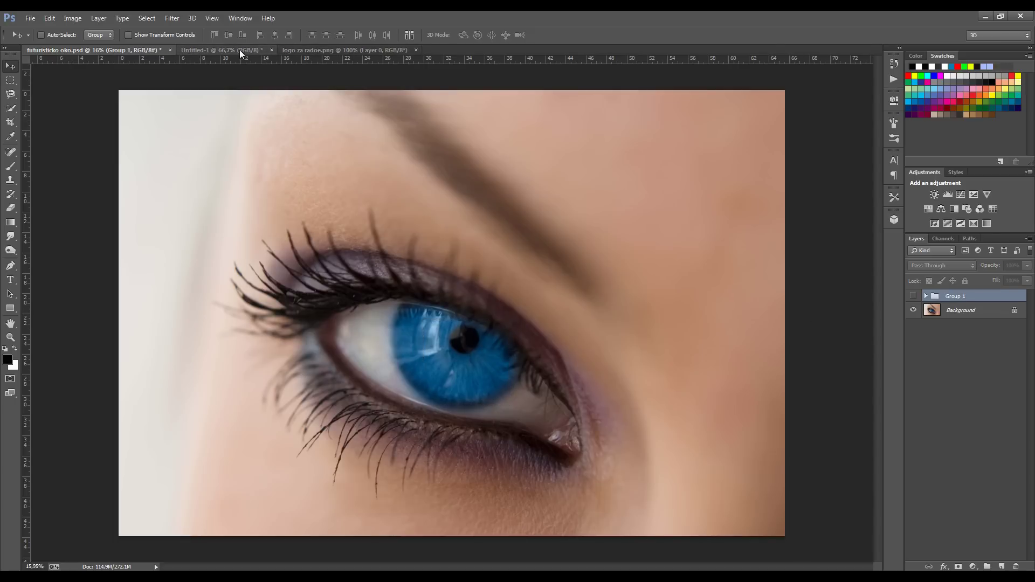
left_click(239, 50)
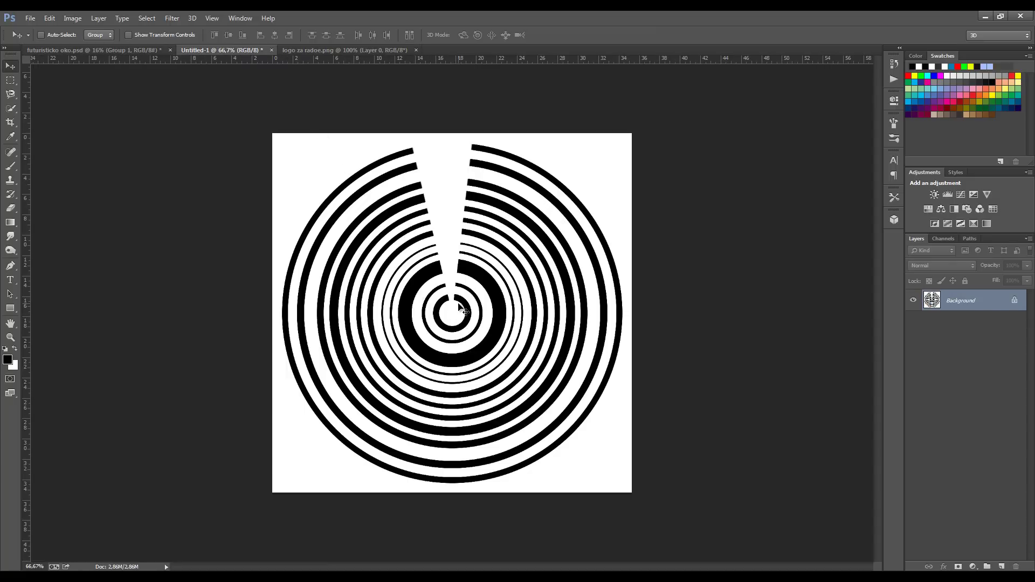
key("ctrl+alt+i")
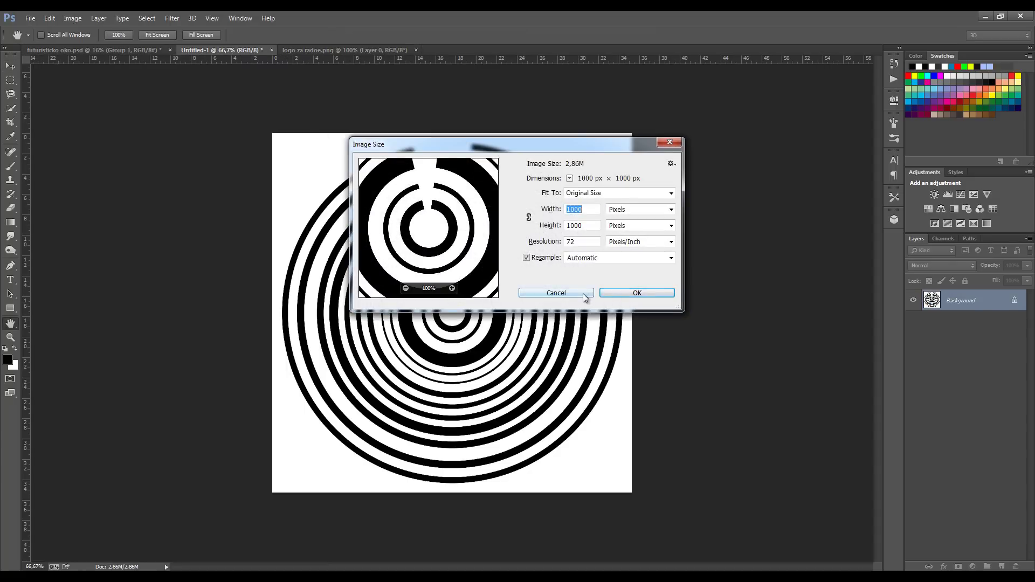
Invert the ring graphic to white on black and drop it onto futuristicko oko.psd.
left_click(582, 293)
key("ctrl+i")
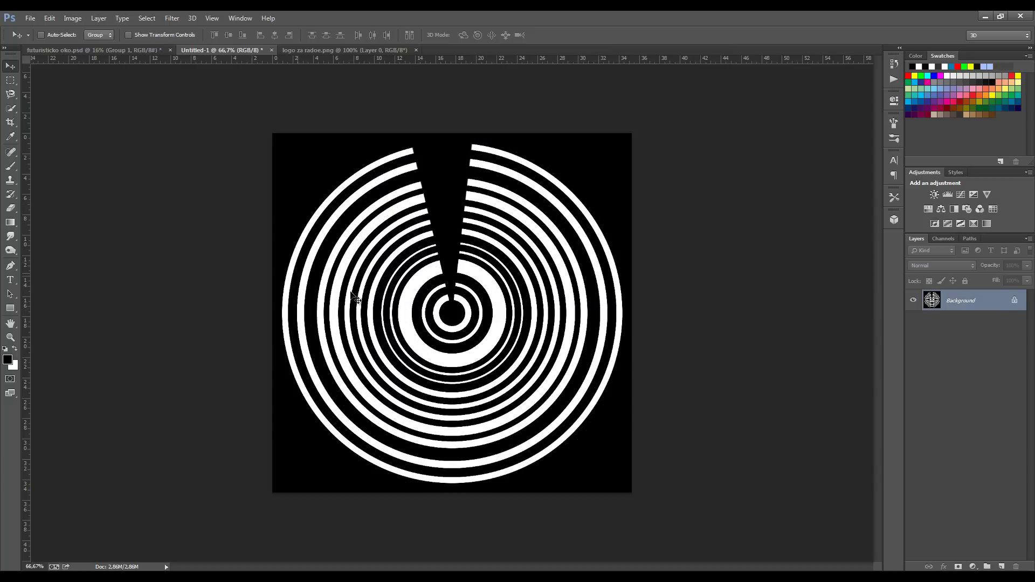
left_click_drag(351, 293, 143, 51)
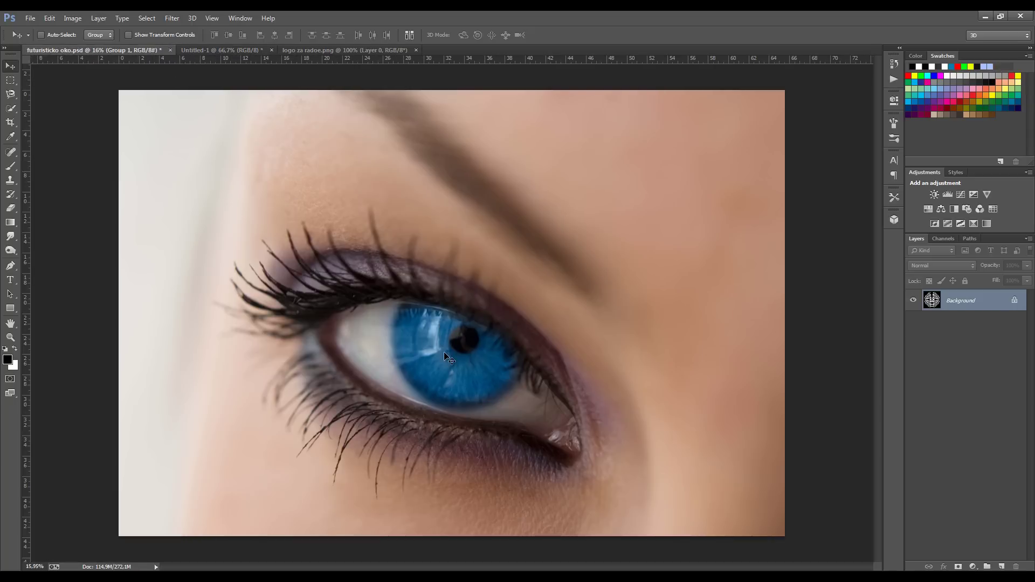
left_click_drag(143, 52, 445, 352)
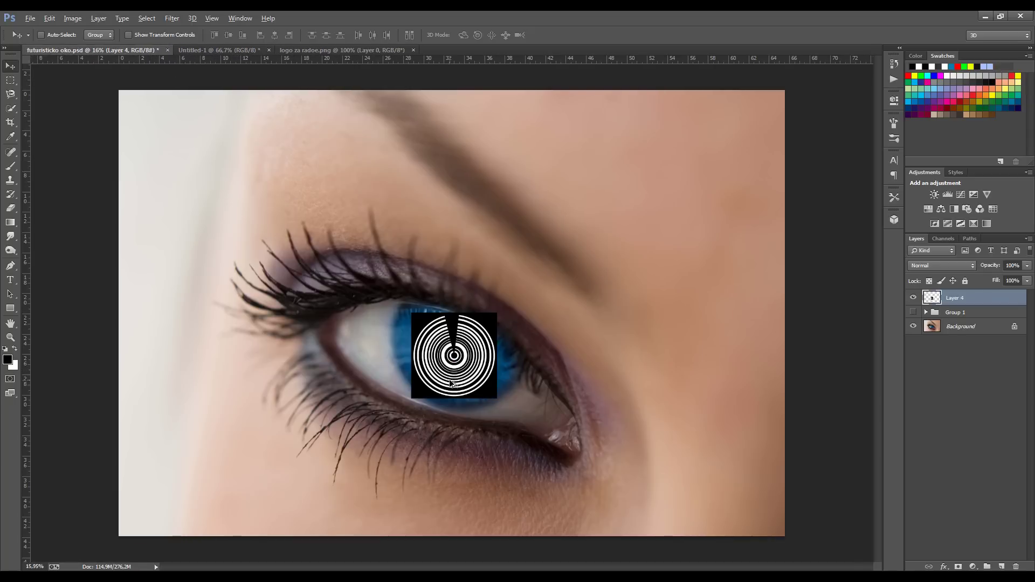
Set the ring layer to Screen blending, then enlarge and center it over the iris.
scroll(451, 383, "up", 3)
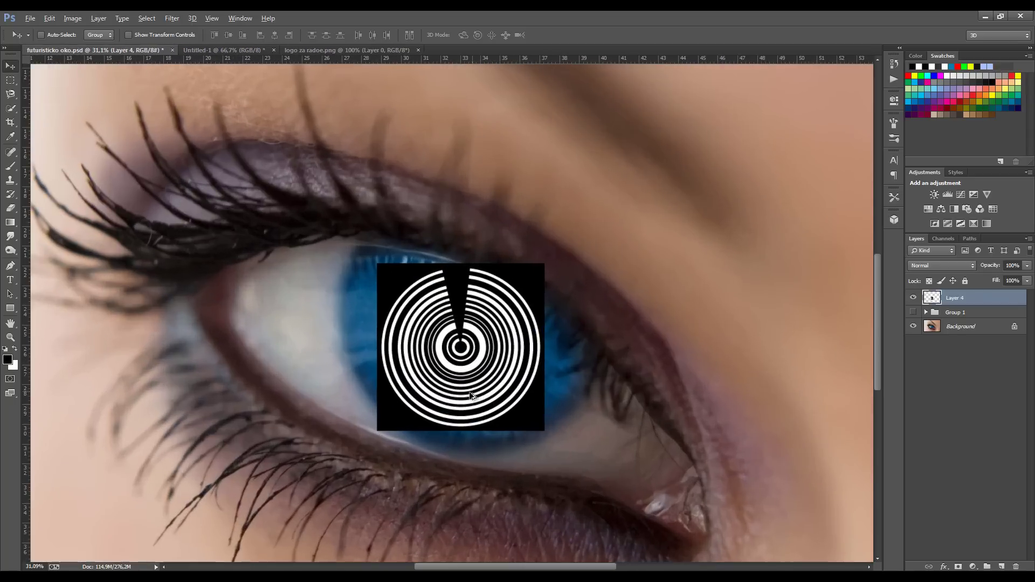
left_click(947, 266)
left_click(933, 365)
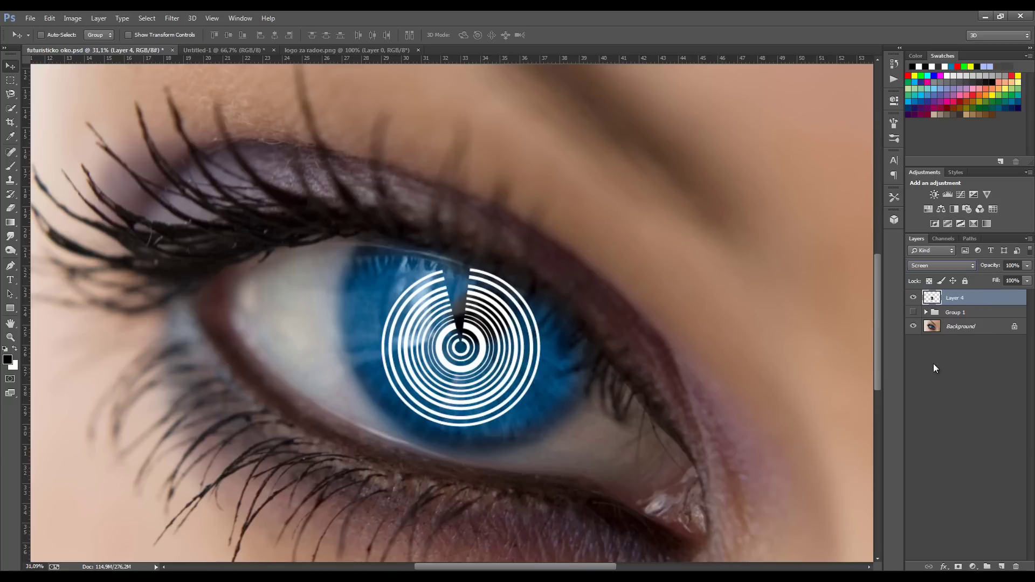
mouse_move(478, 326)
left_mouse_down()
mouse_move(491, 372)
mouse_move(486, 338)
left_mouse_up()
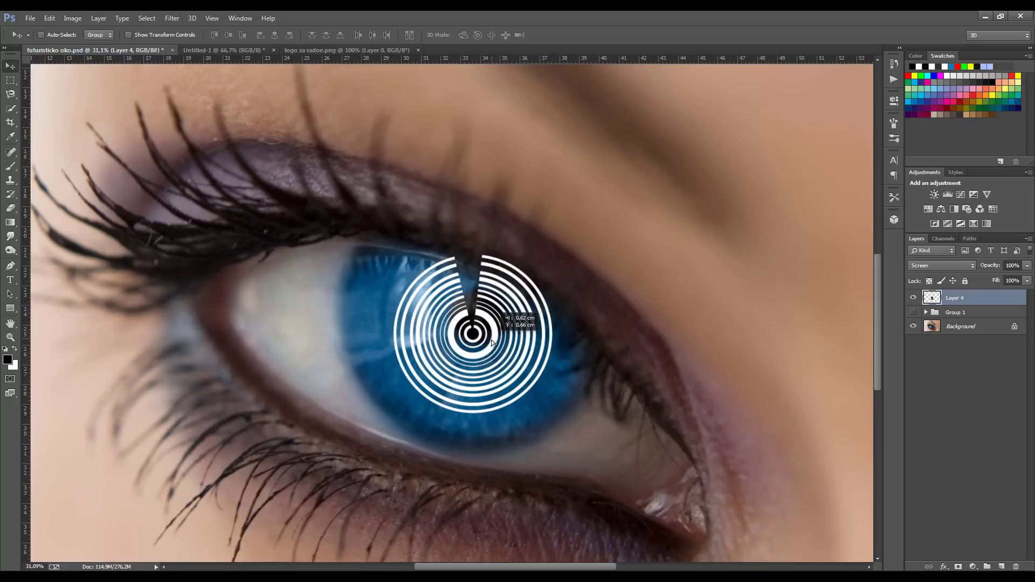
key("ctrl+t")
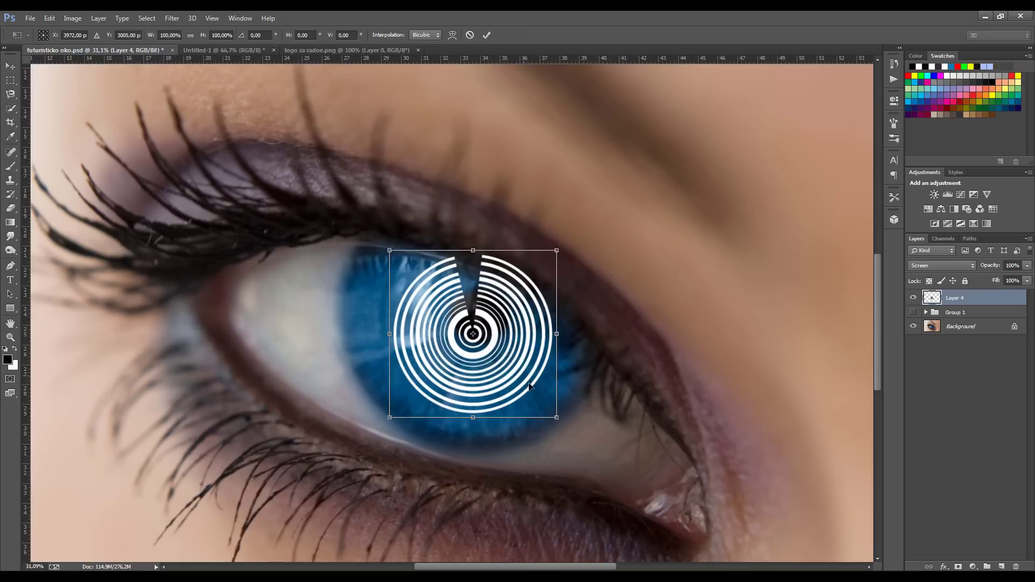
left_click_drag(557, 417, 606, 455)
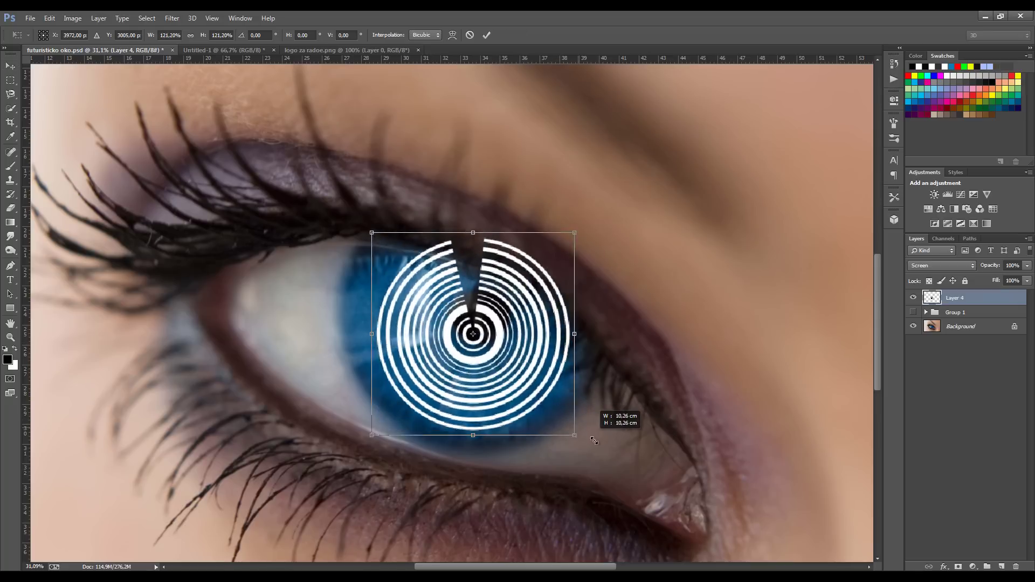
key("Return")
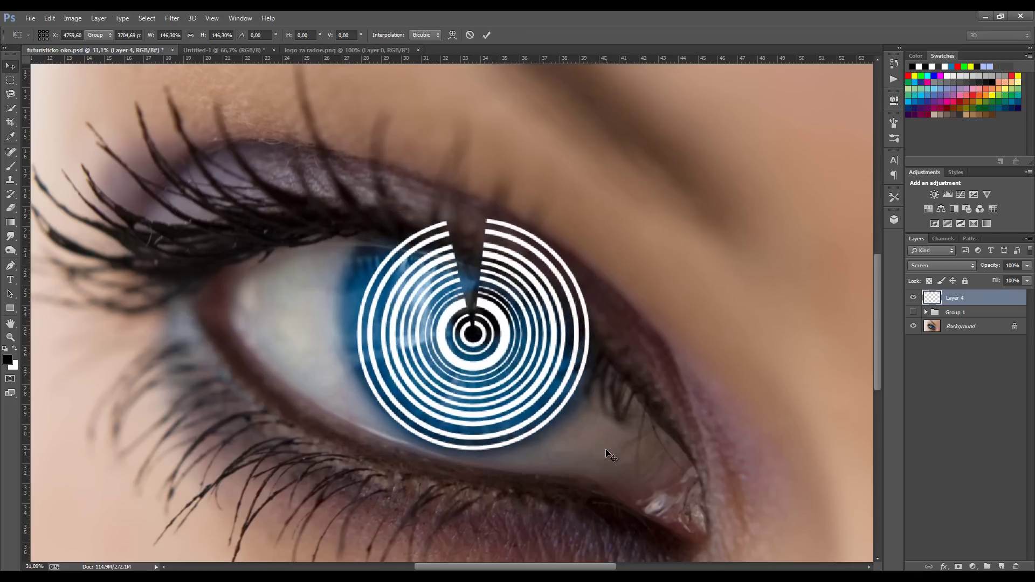
left_click_drag(511, 344, 510, 336)
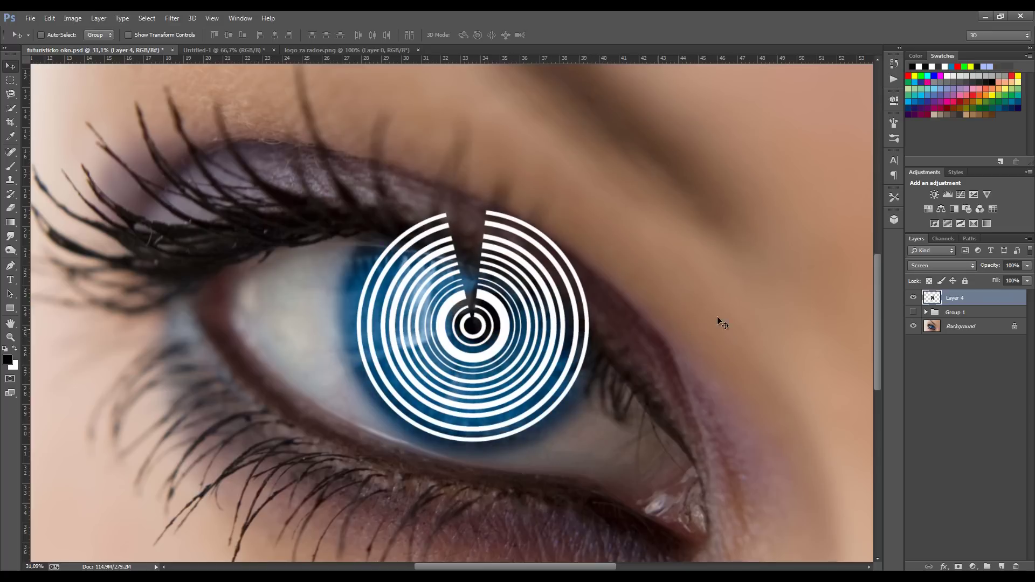
Fade the rings to 11% opacity and return to the Untitled-1 document.
left_click(1026, 266)
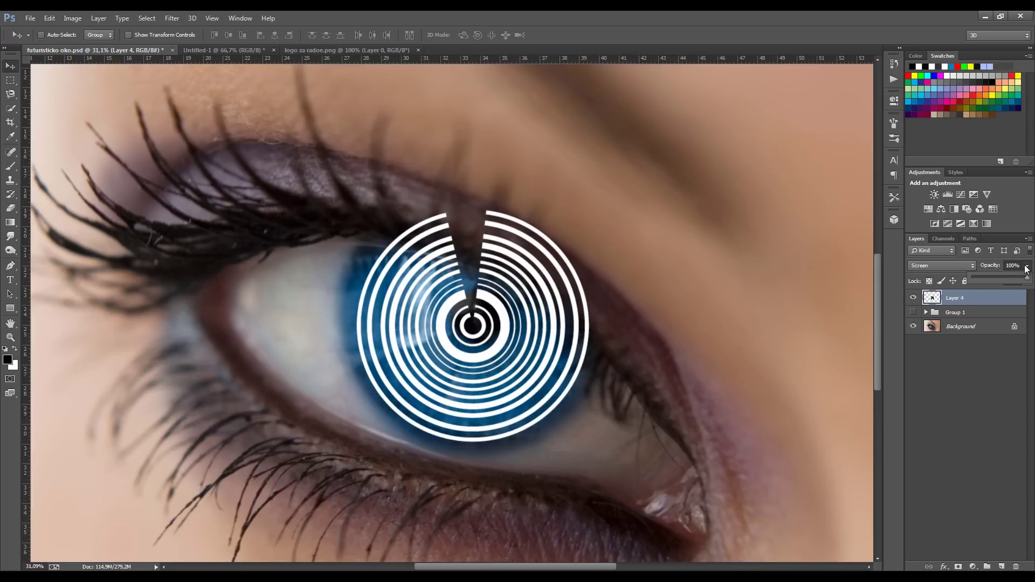
left_click_drag(997, 279, 978, 276)
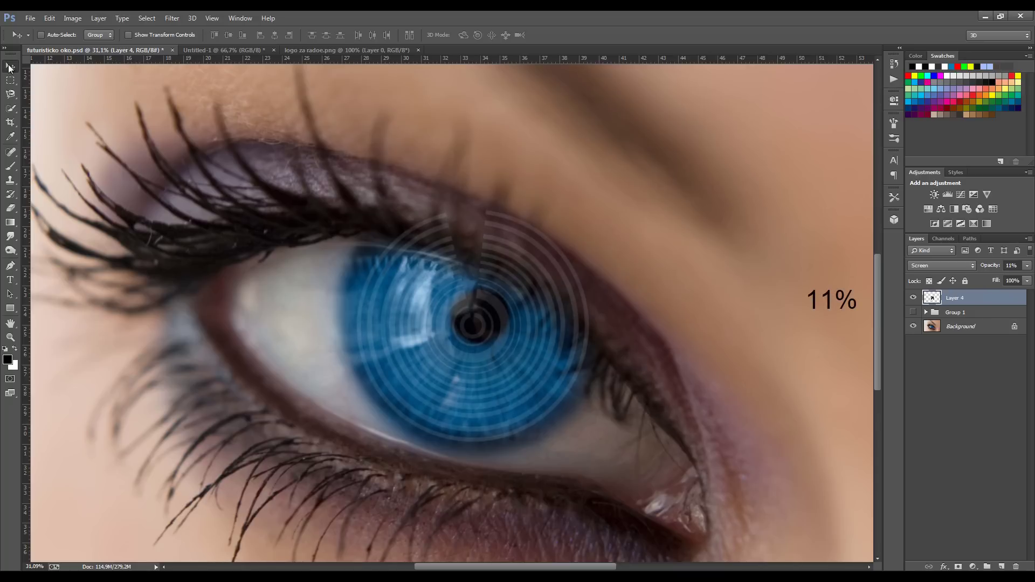
left_click(247, 50)
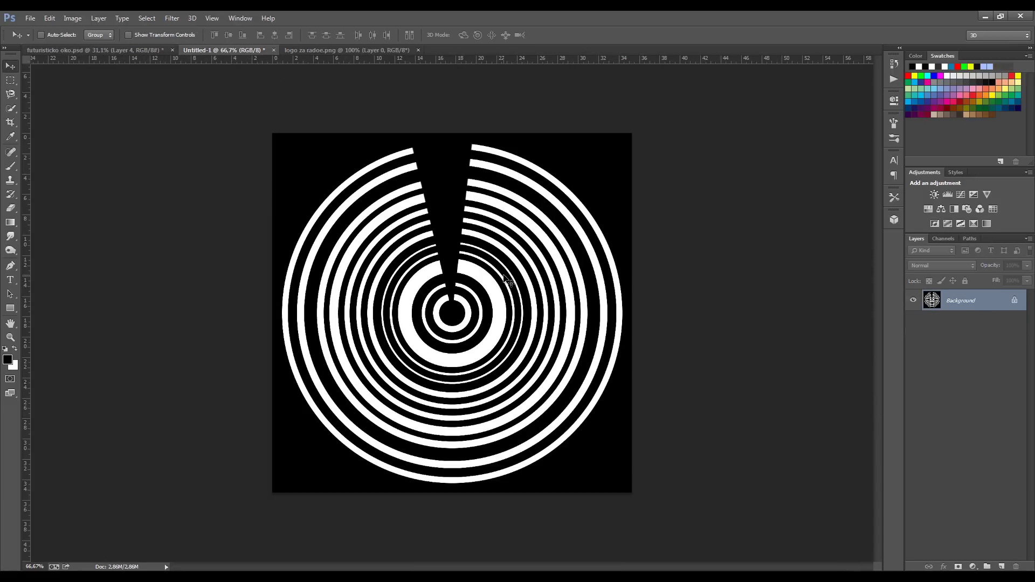
Add a new Layer 1, delete the ring Background layer, and fill Layer 1 white.
key("ctrl+shift+n")
key("Return")
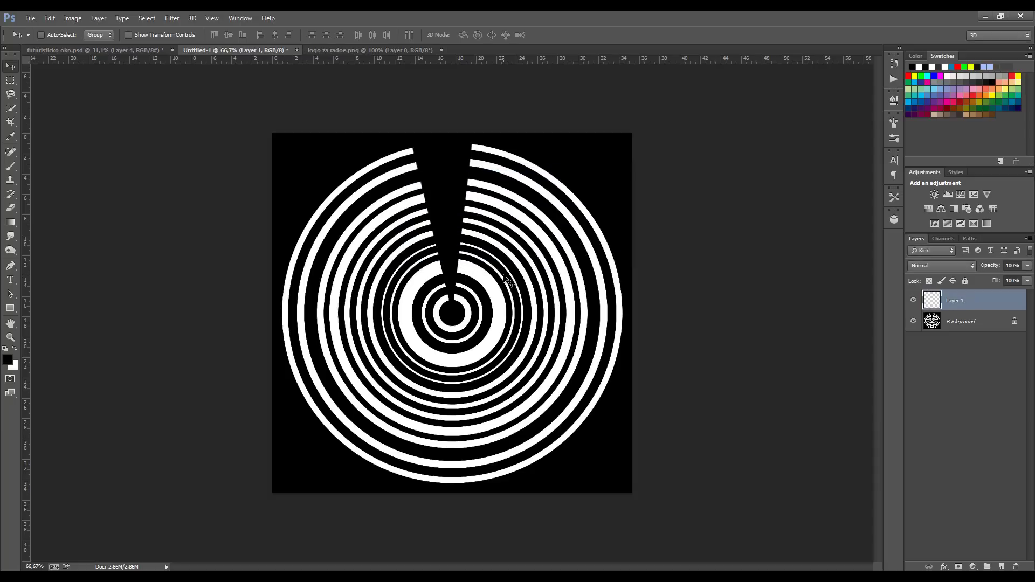
left_click(978, 321)
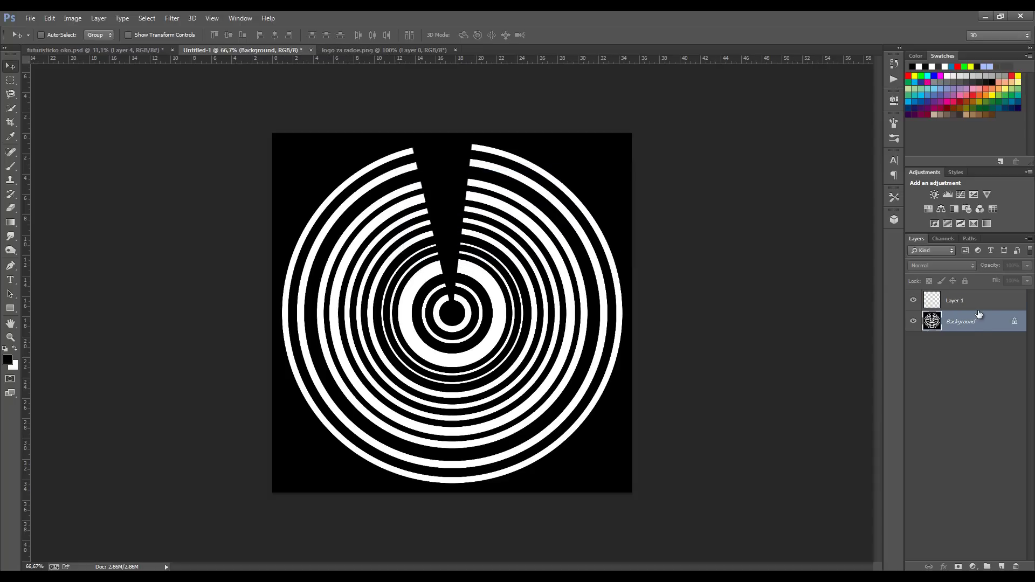
key("Delete")
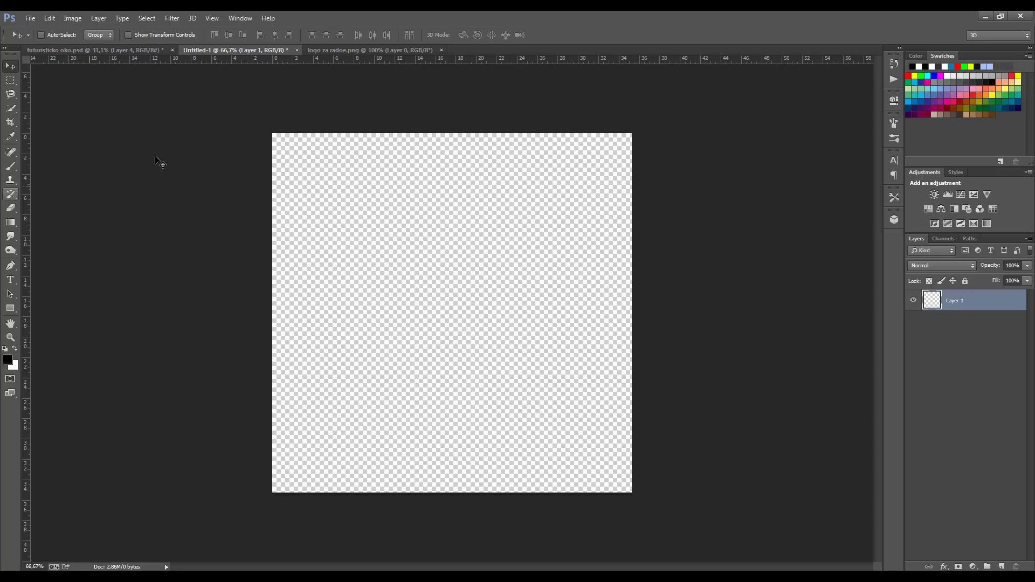
left_click(8, 81)
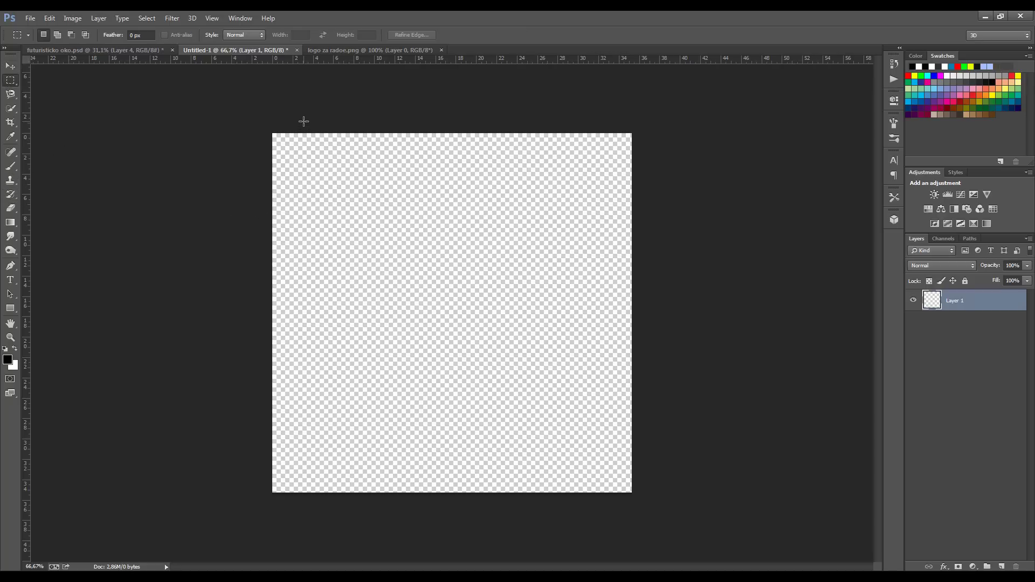
key("ctrl+BackSpace")
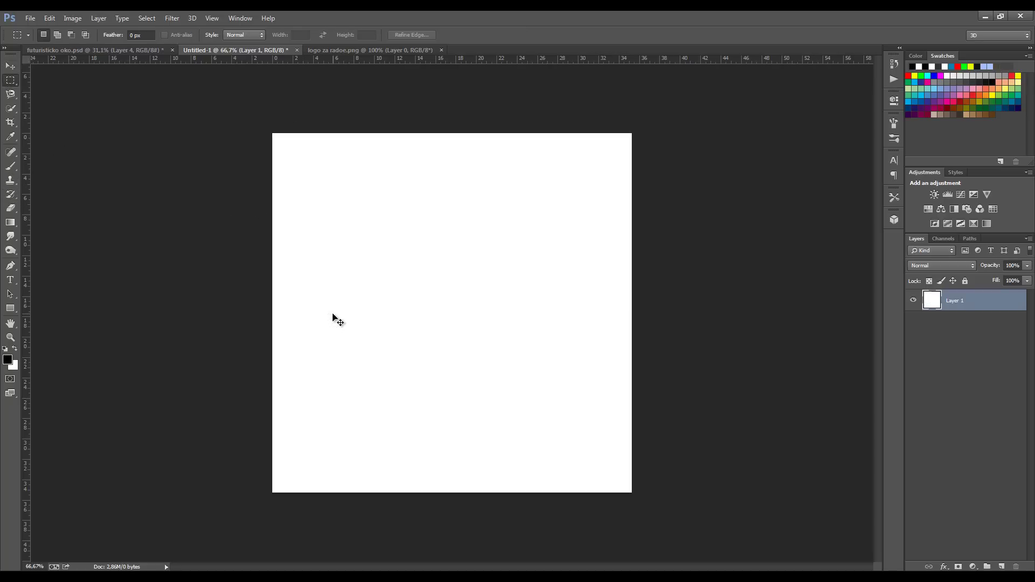
Select several thin full-height vertical strips down the left half of the canvas.
left_click_drag(286, 124, 295, 496)
left_click_drag(311, 121, 318, 495)
left_click(318, 494)
key("ctrl+z")
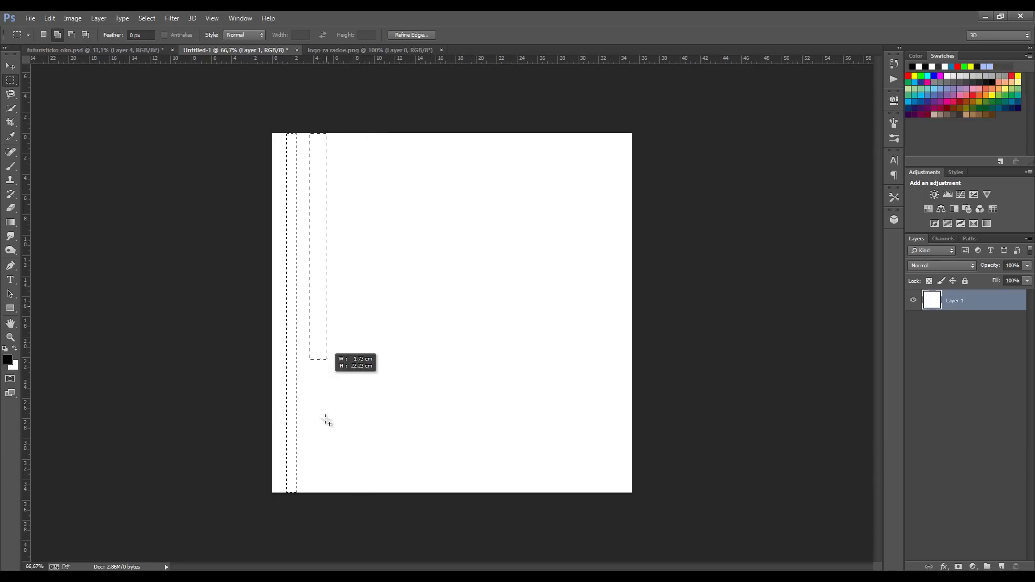
left_click_drag(319, 167, 324, 500)
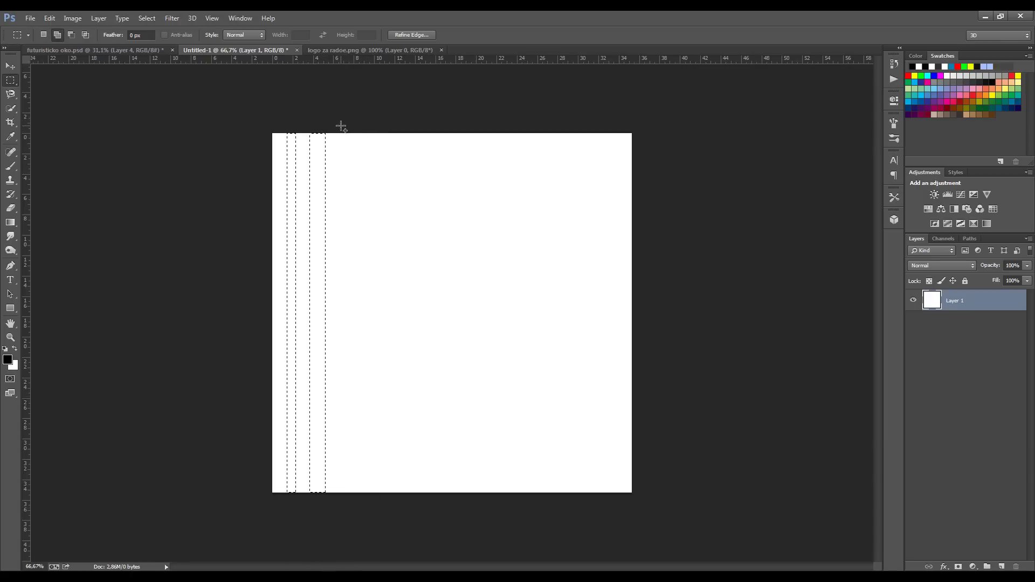
left_click_drag(339, 128, 343, 525)
left_click_drag(358, 133, 365, 525)
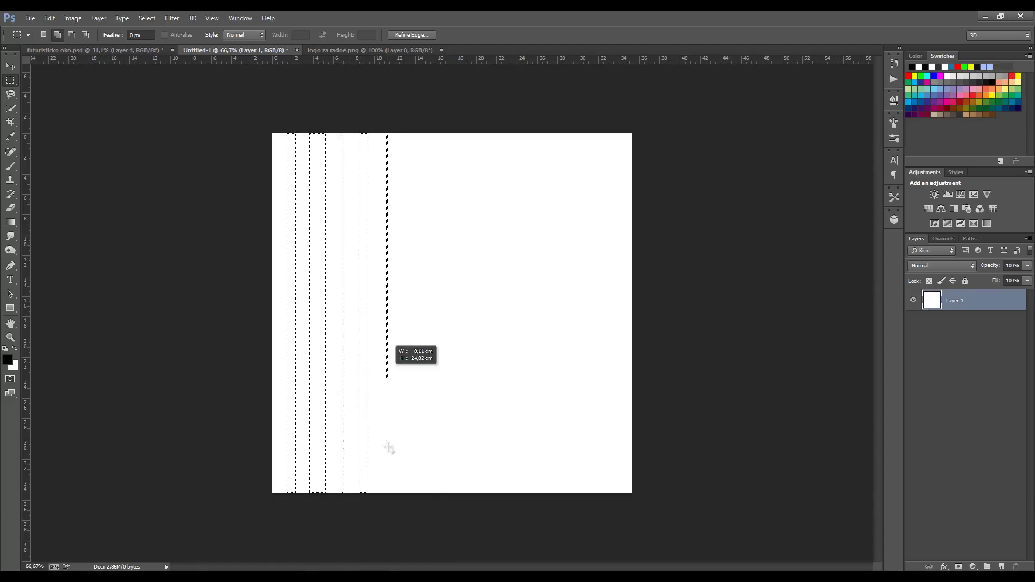
left_click_drag(387, 153, 392, 535)
Add wider and narrow full-height columns across the canvas toward the right edge.
left_click_drag(412, 114, 434, 511)
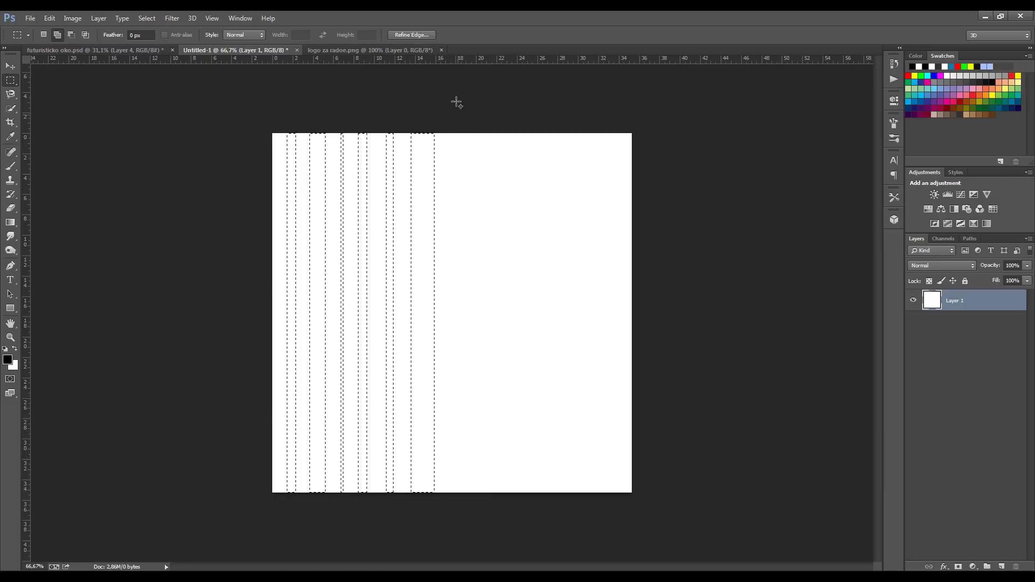
left_click_drag(457, 102, 478, 548)
left_click_drag(494, 120, 529, 539)
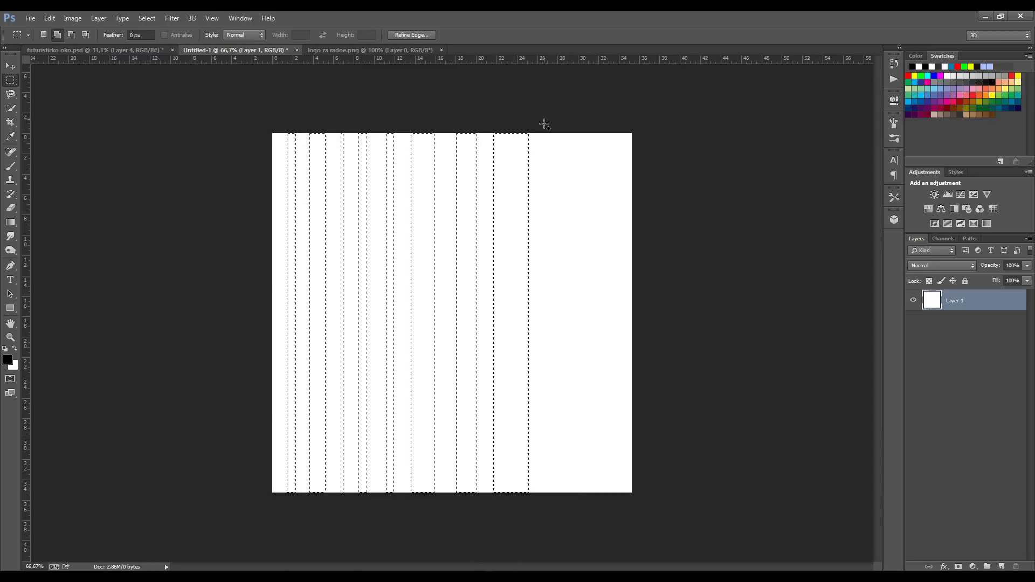
left_click_drag(544, 124, 550, 404)
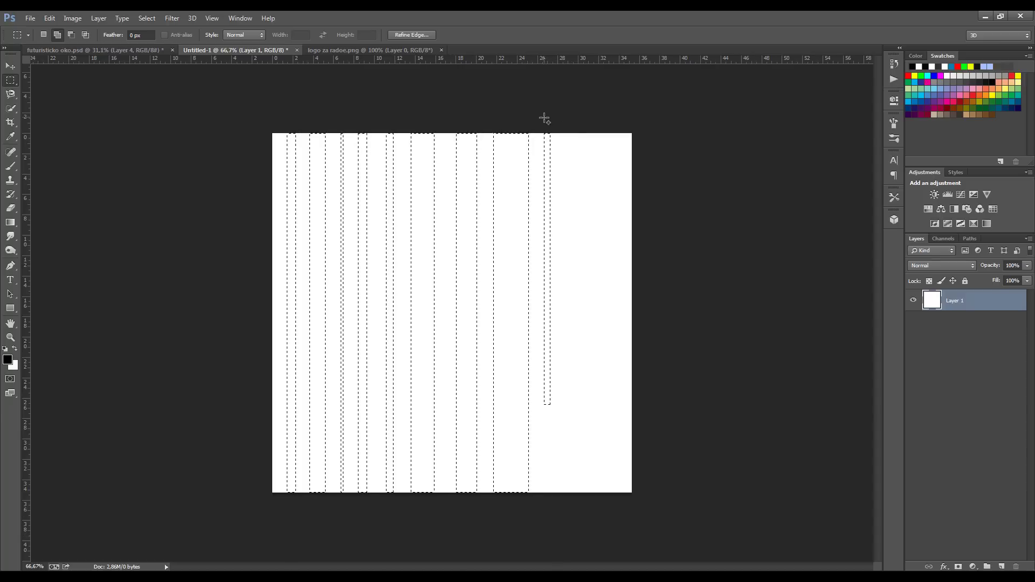
left_click_drag(547, 143, 573, 523)
mouse_move(588, 114)
left_mouse_down()
mouse_move(604, 284)
mouse_move(602, 539)
left_mouse_up()
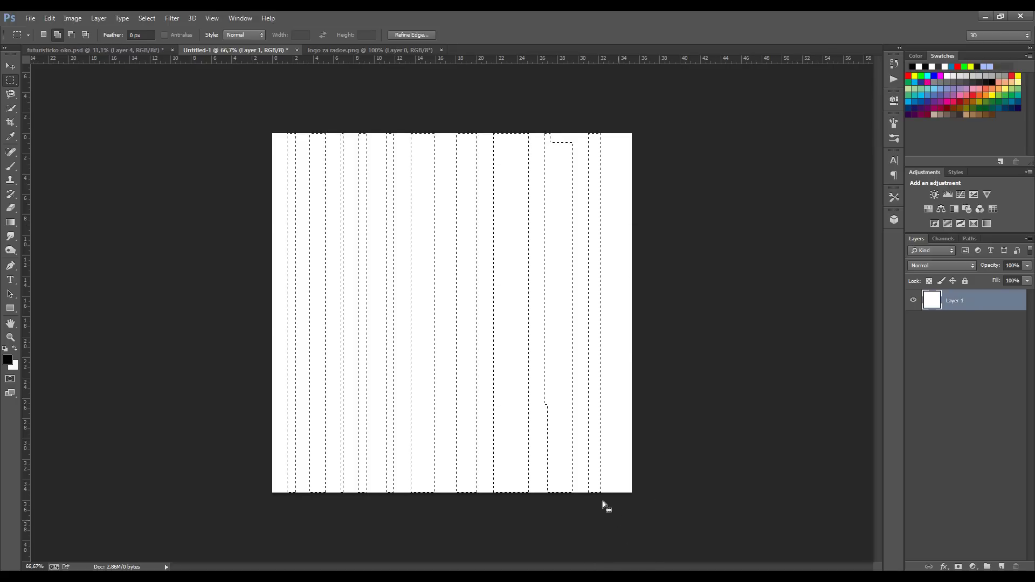
left_click(10, 166)
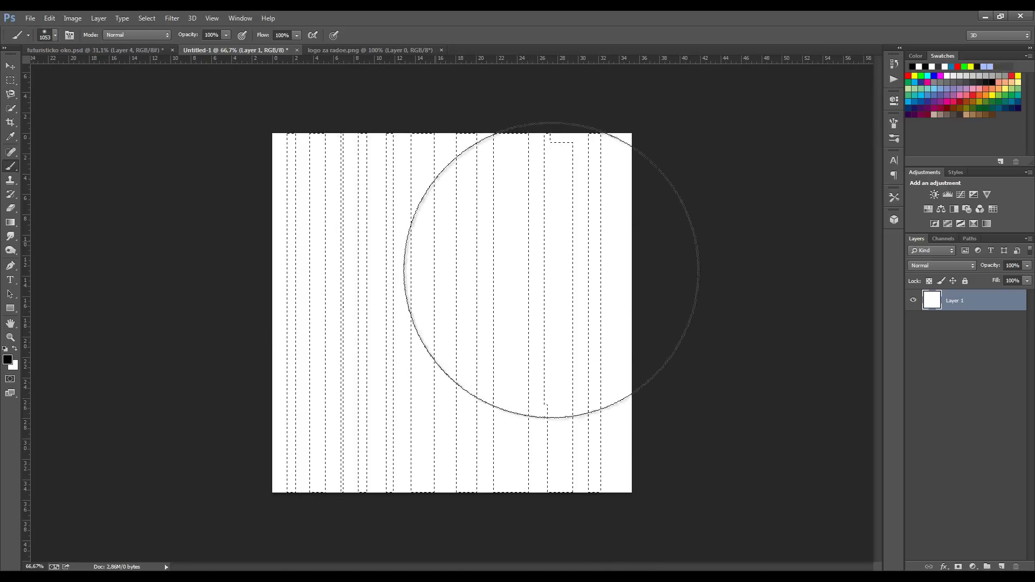
Paint the strips black, apply Rectangular to Polar Coordinates for a sunburst, and drag it toward the eye.
mouse_move(551, 270)
left_mouse_down()
mouse_move(291, 261)
mouse_move(555, 300)
mouse_move(277, 254)
mouse_move(411, 507)
mouse_move(351, 342)
mouse_move(324, 184)
mouse_move(296, 173)
left_mouse_up()
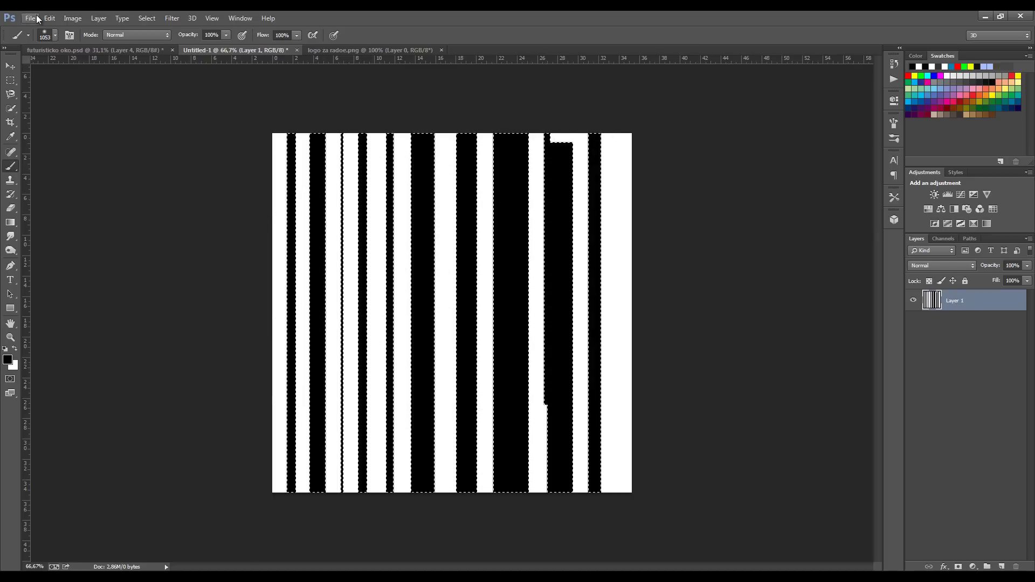
key("ctrl+d")
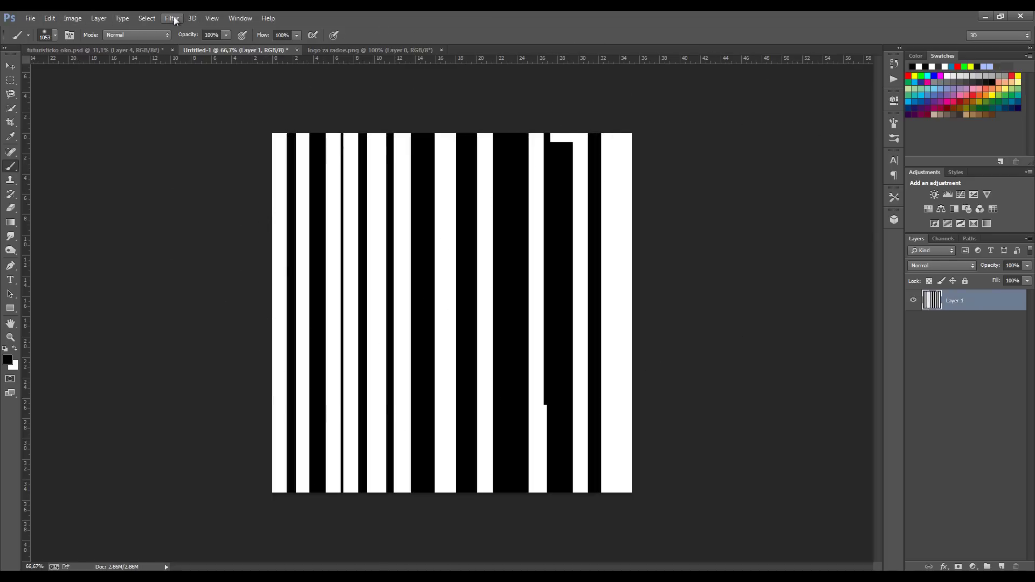
left_click(173, 19)
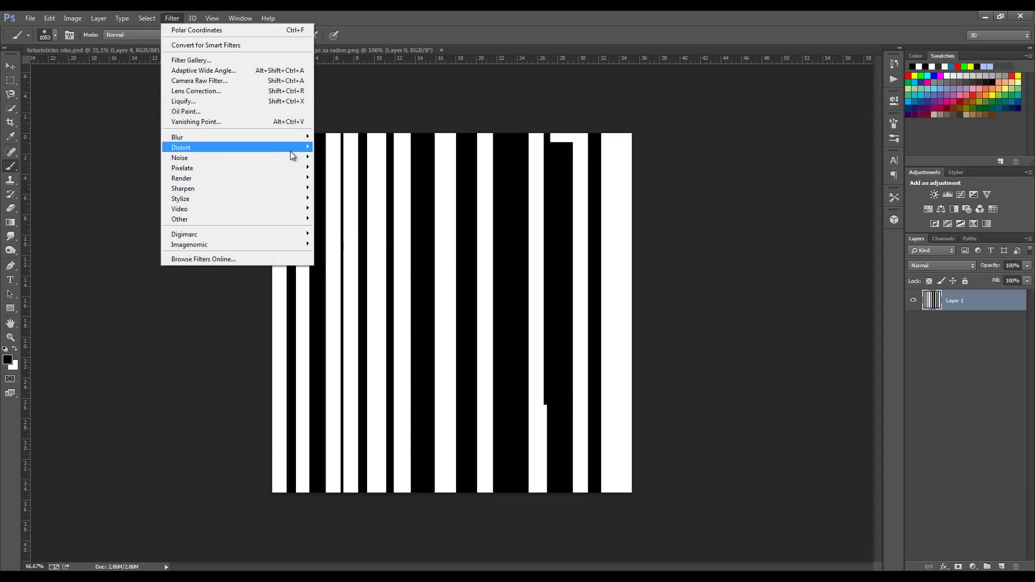
mouse_move(181, 147)
left_click(352, 169)
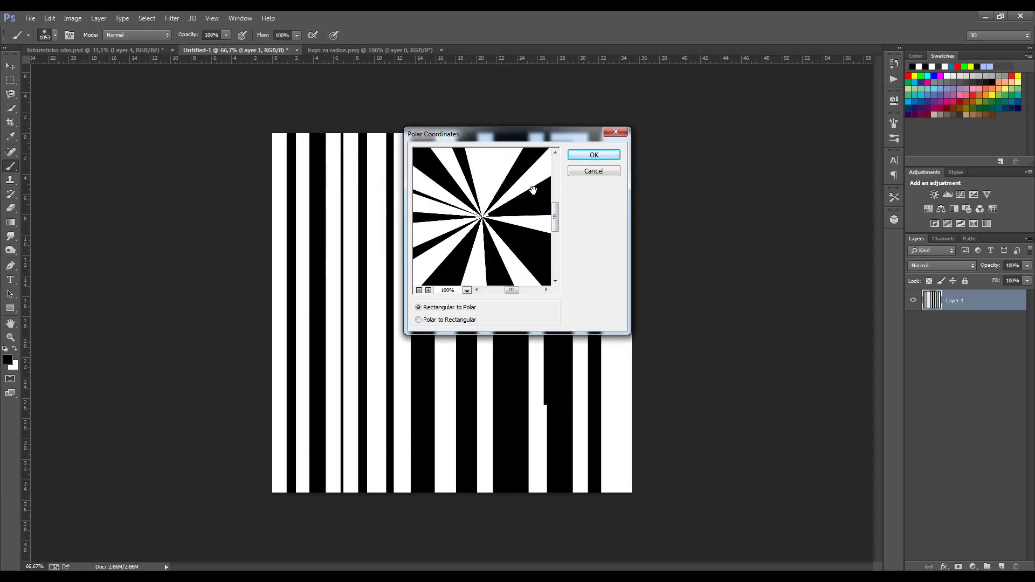
left_click(592, 155)
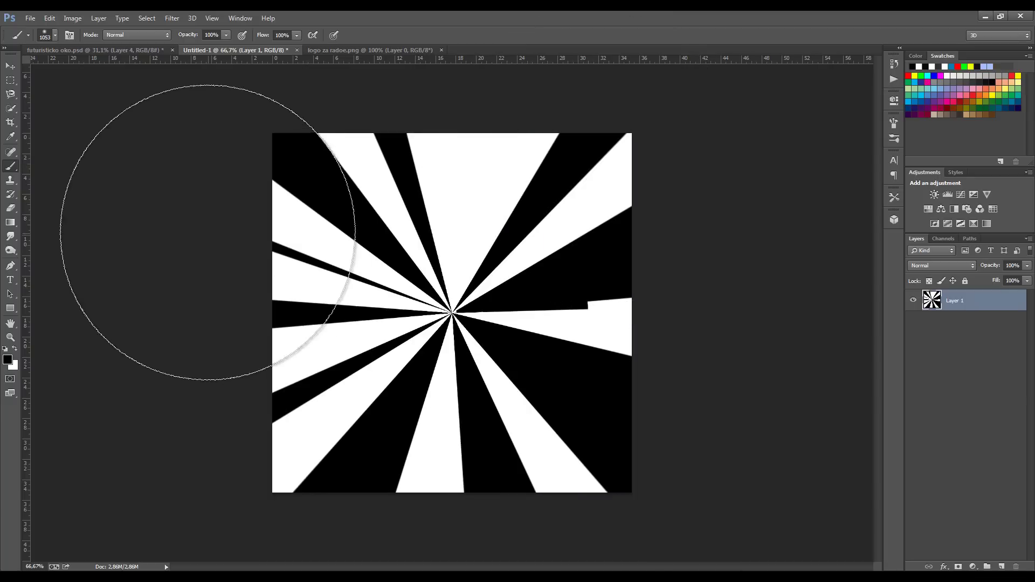
left_click(10, 66)
mouse_move(463, 297)
left_mouse_down()
mouse_move(158, 55)
mouse_move(445, 289)
left_mouse_up()
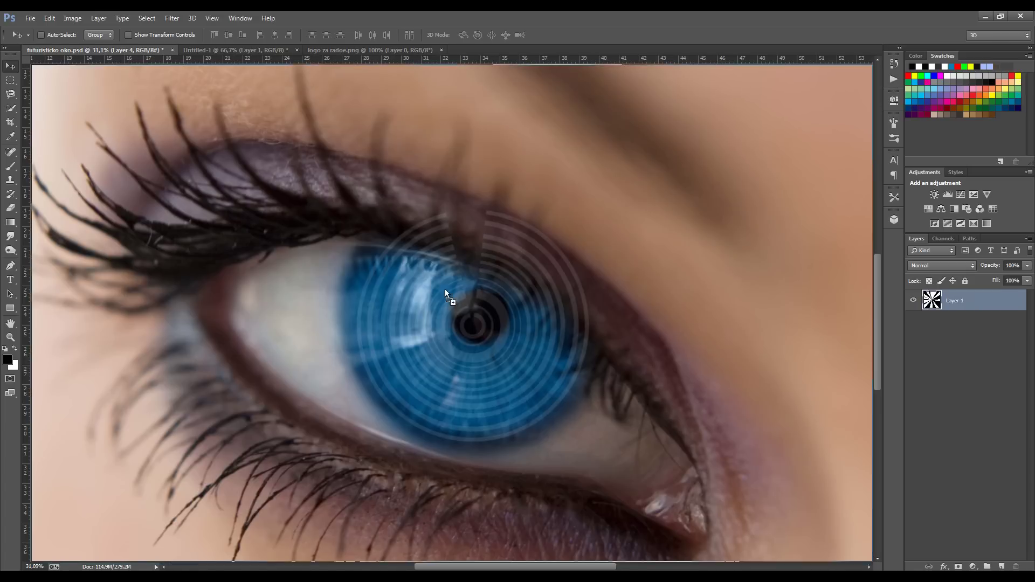
Drop the sunburst onto the eye's iris and set it to Screen blending.
left_click_drag(477, 324, 468, 335)
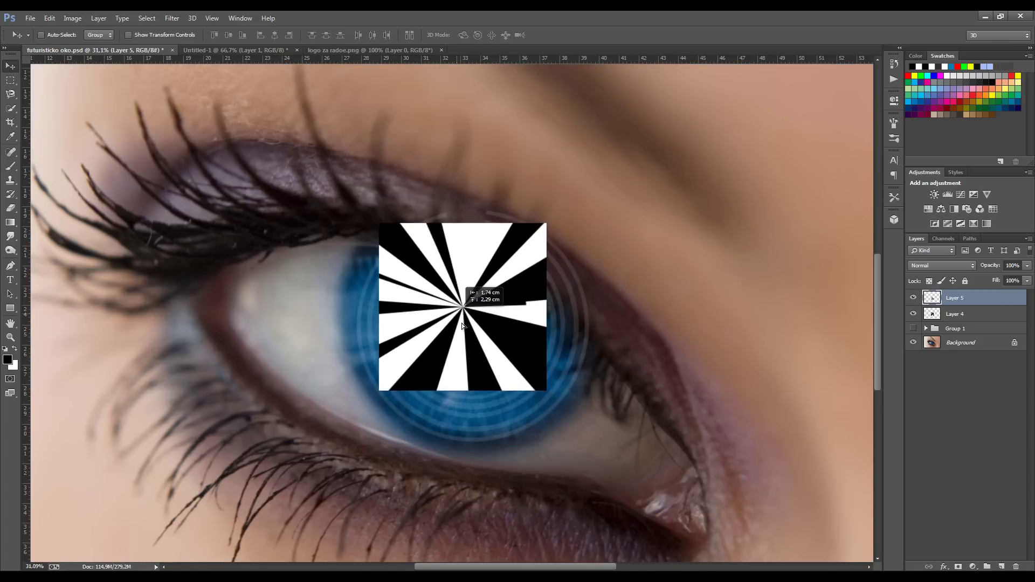
left_click(943, 265)
left_click(932, 364)
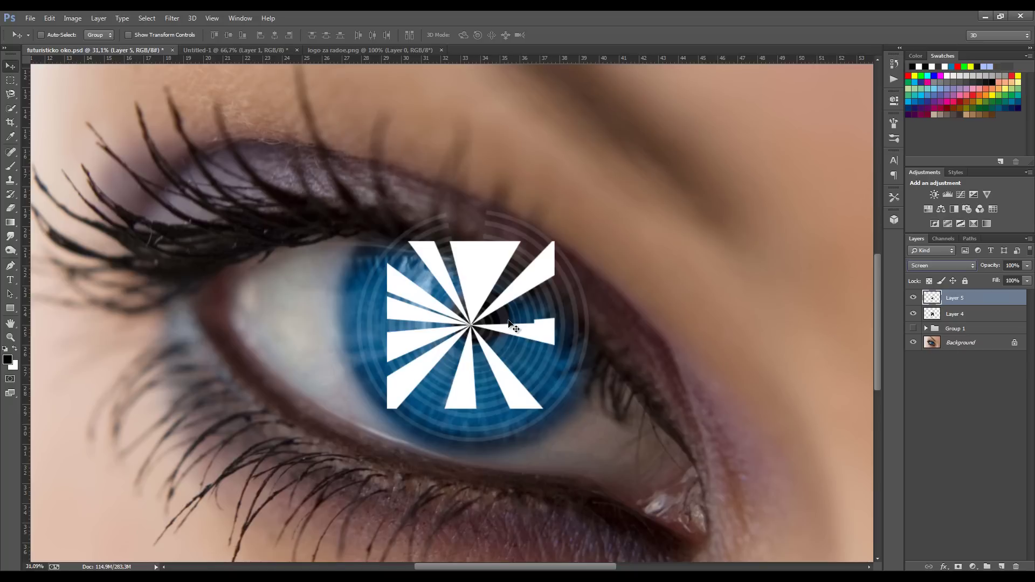
mouse_move(511, 320)
left_mouse_down()
mouse_move(519, 328)
mouse_move(511, 323)
left_mouse_up()
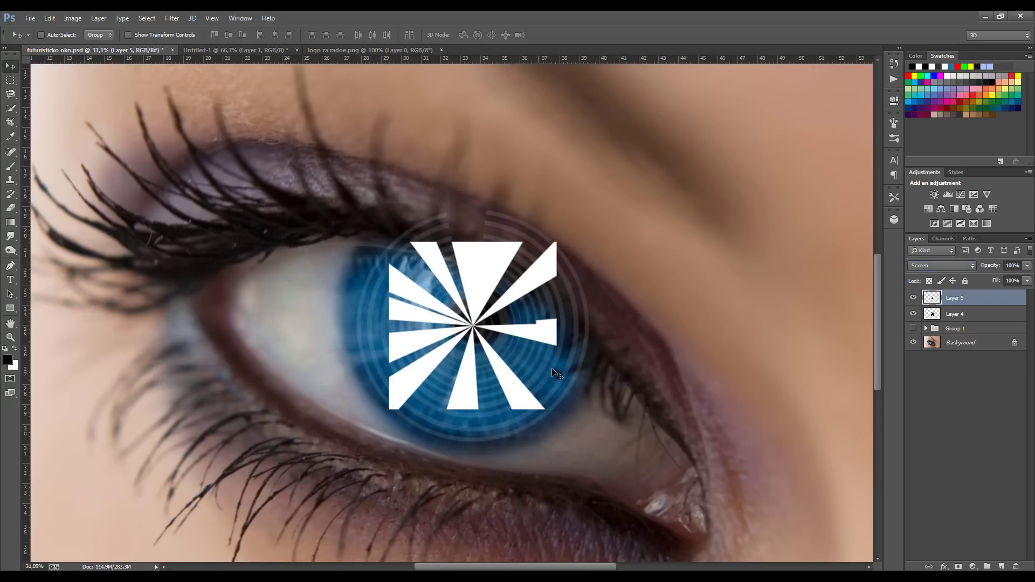
Enlarge the sunburst to nearly three times its size around the pupil.
key("ctrl+t")
key("ctrl+0")
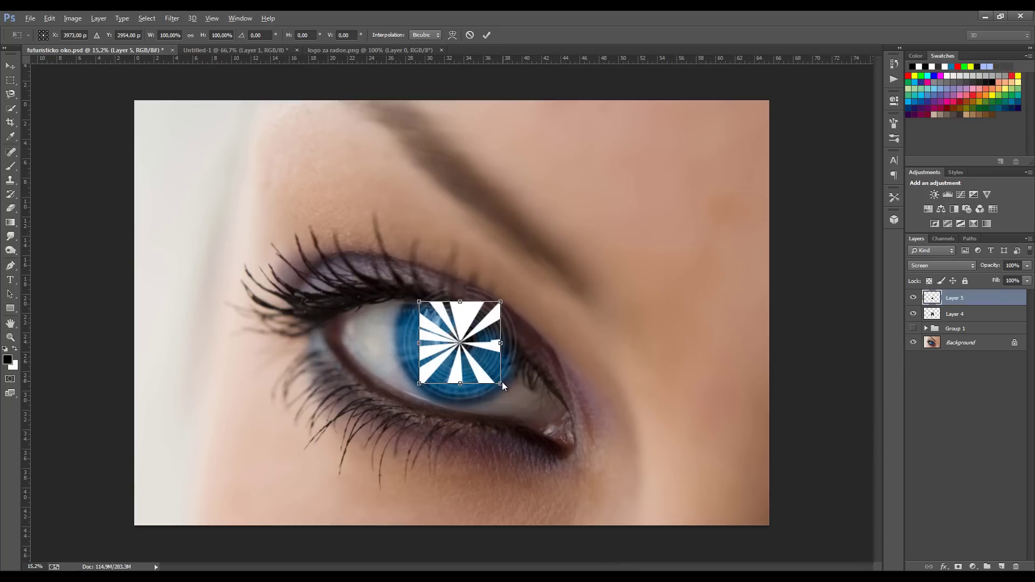
left_click_drag(501, 383, 567, 473)
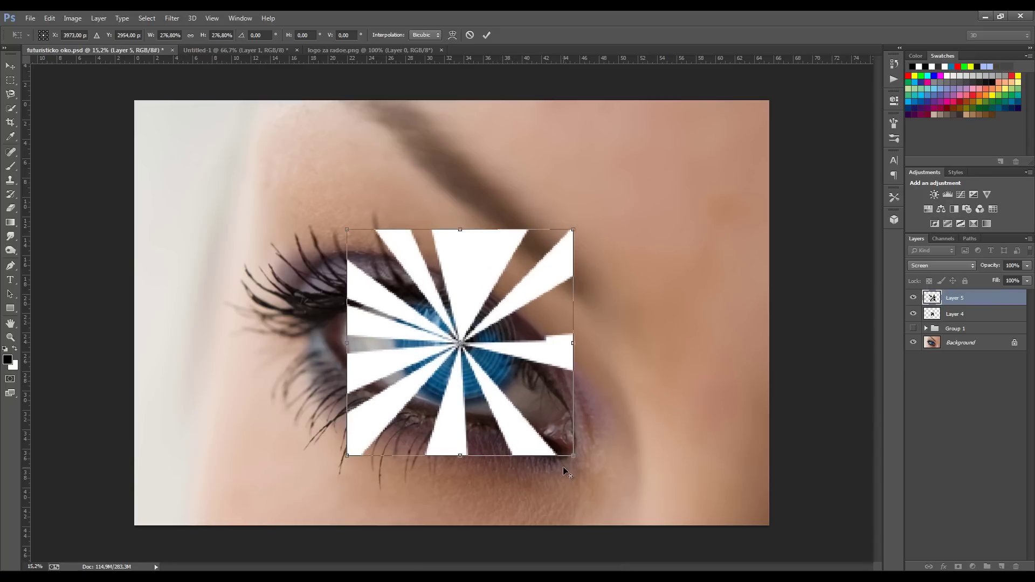
key("Return")
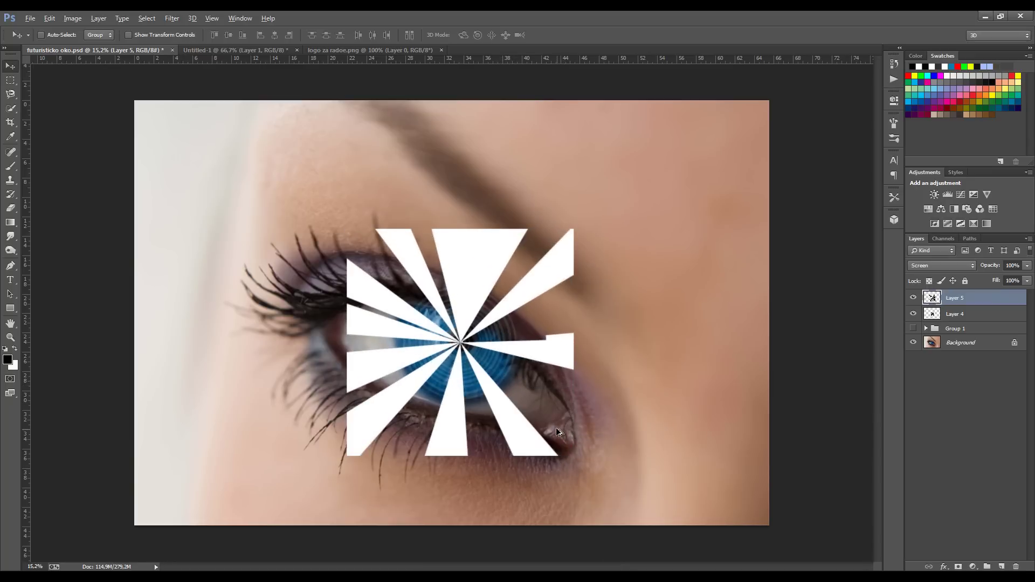
scroll(555, 428, "up", 2)
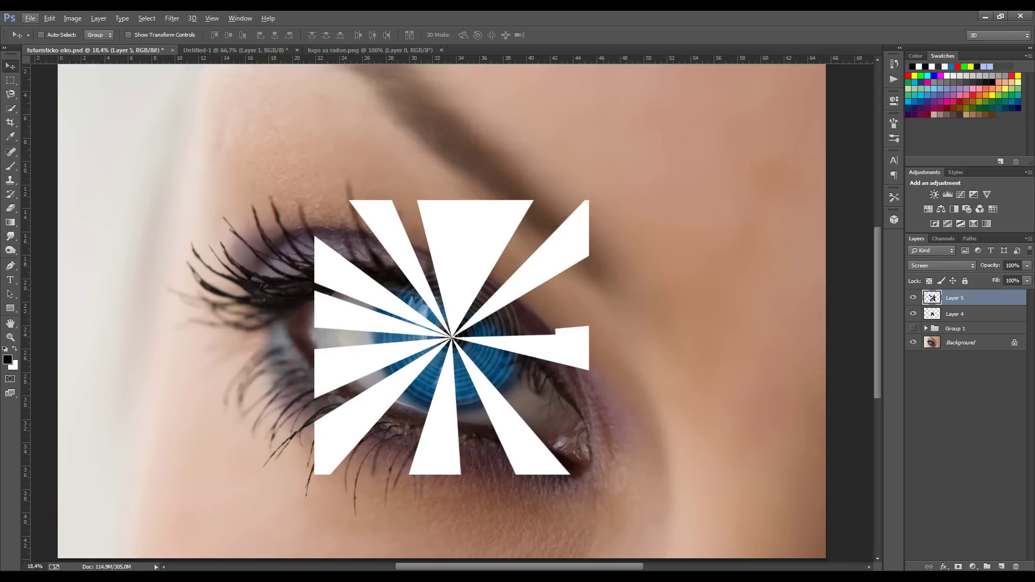
left_click(1025, 266)
Lower the sunburst layer's opacity to 21%.
left_click_drag(980, 278, 980, 278)
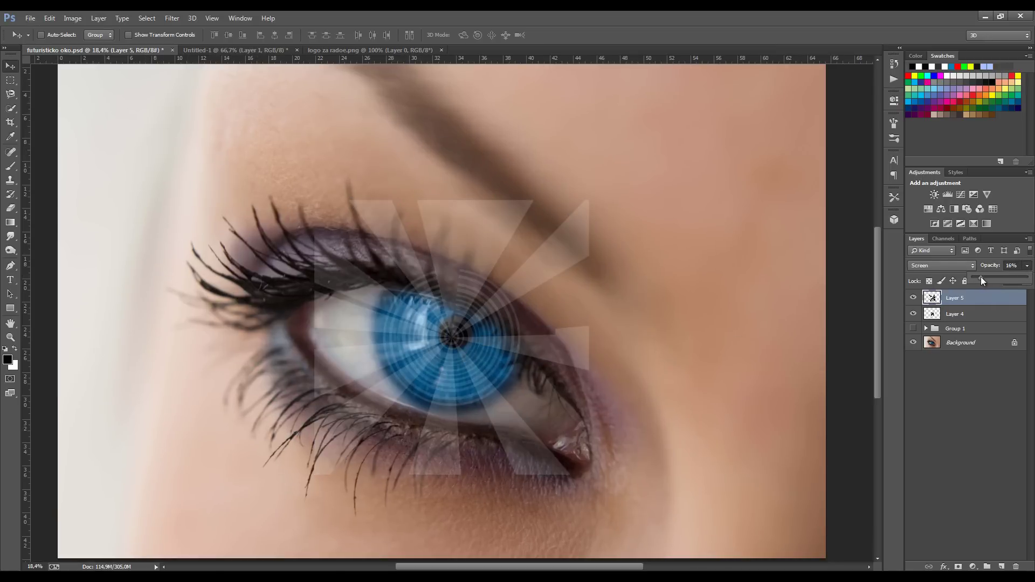
left_click_drag(982, 279, 985, 280)
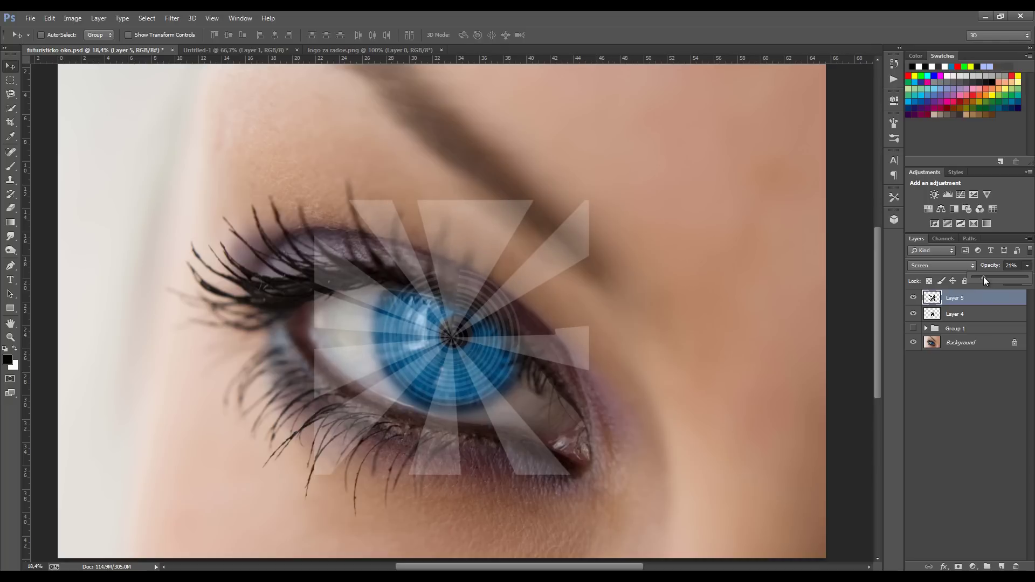
left_click(980, 280)
In the Untitled document, add a new empty layer and delete the old sunburst layer.
left_click(236, 48)
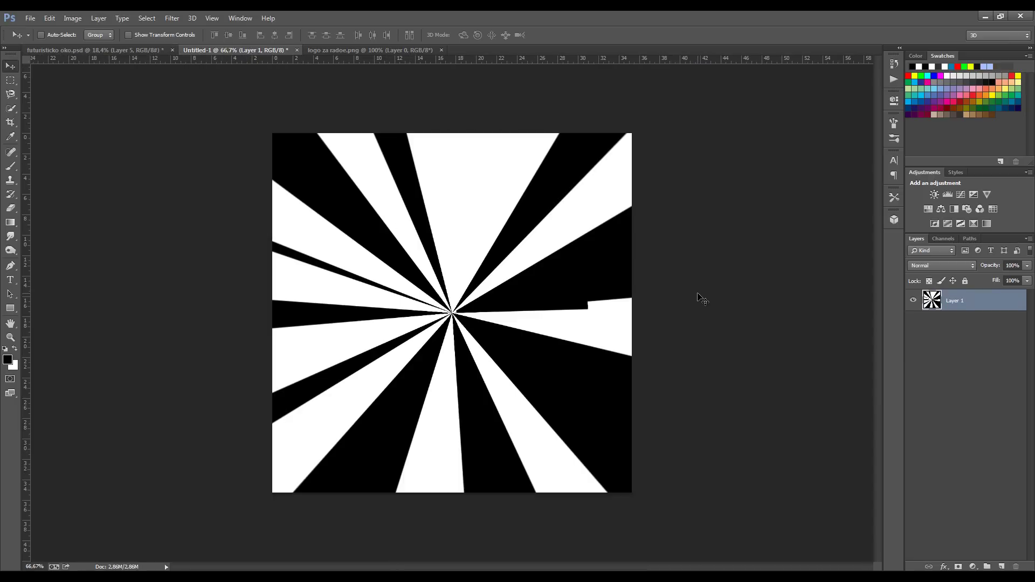
key("ctrl+shift+n")
key("Return")
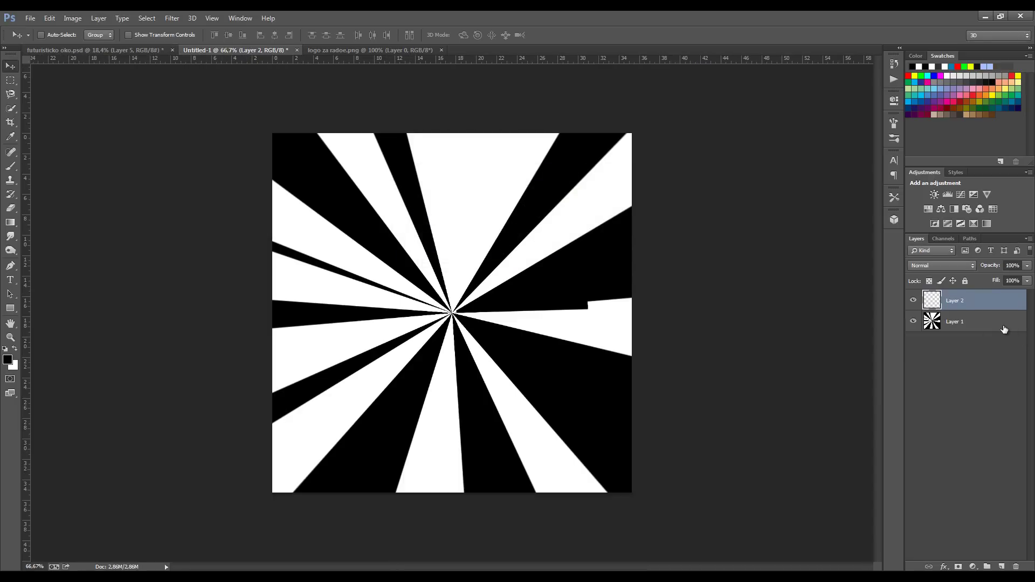
left_click(1004, 325)
key("Delete")
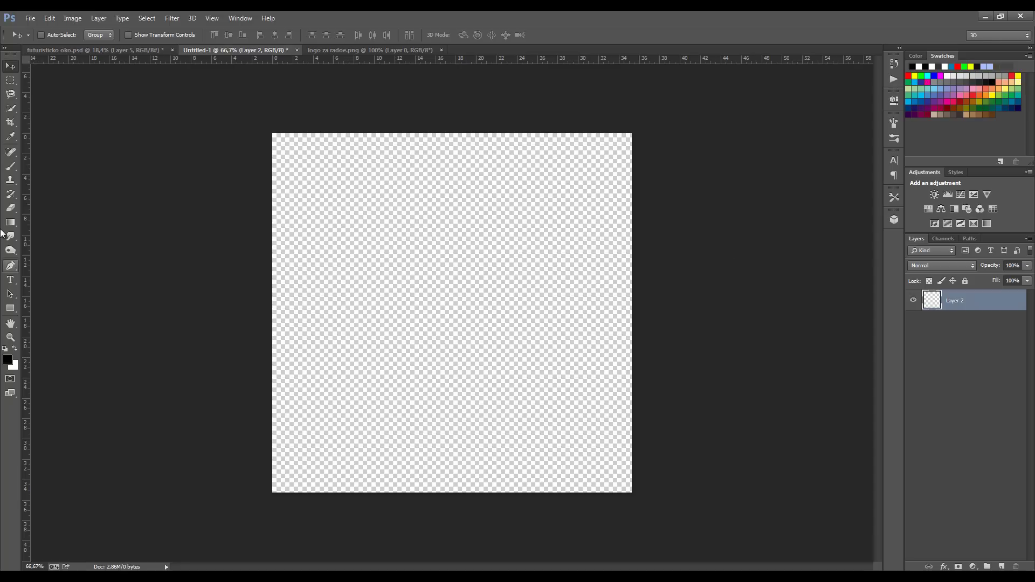
Select about twenty scattered rectangles and thin vertical lines across the canvas with the Rectangular Marquee.
left_click(10, 79)
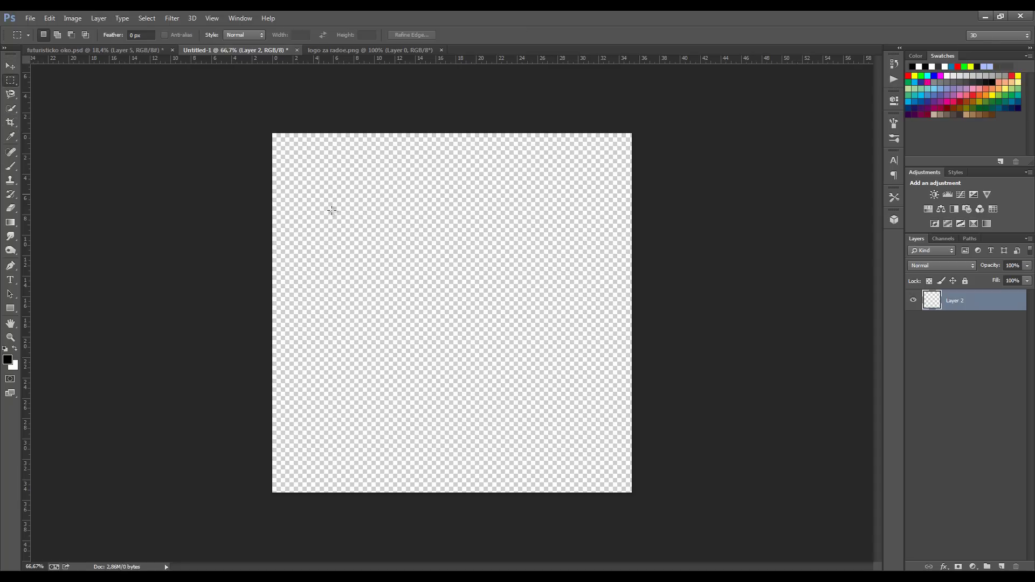
left_click_drag(303, 168, 361, 226)
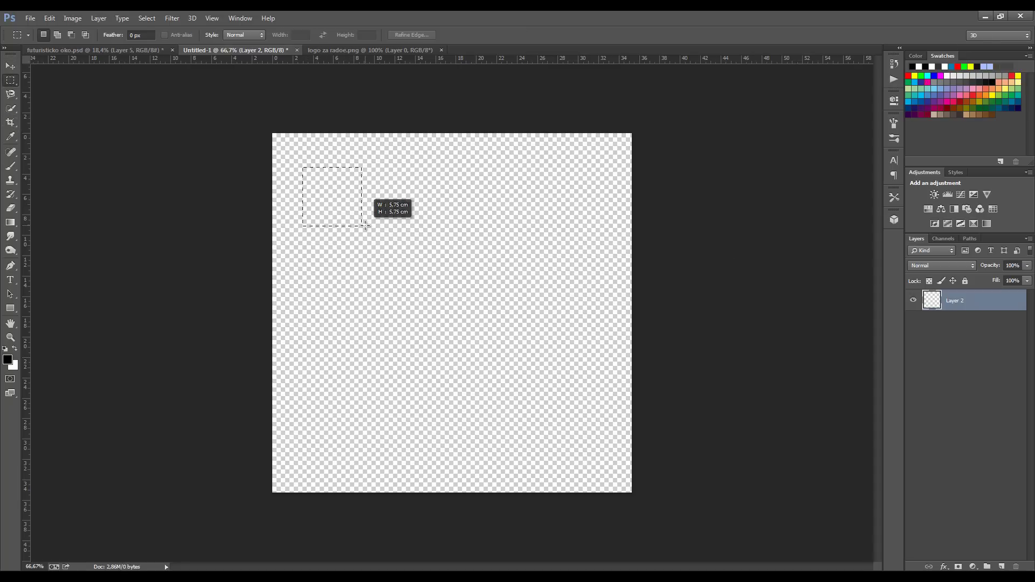
left_click_drag(447, 217, 402, 281)
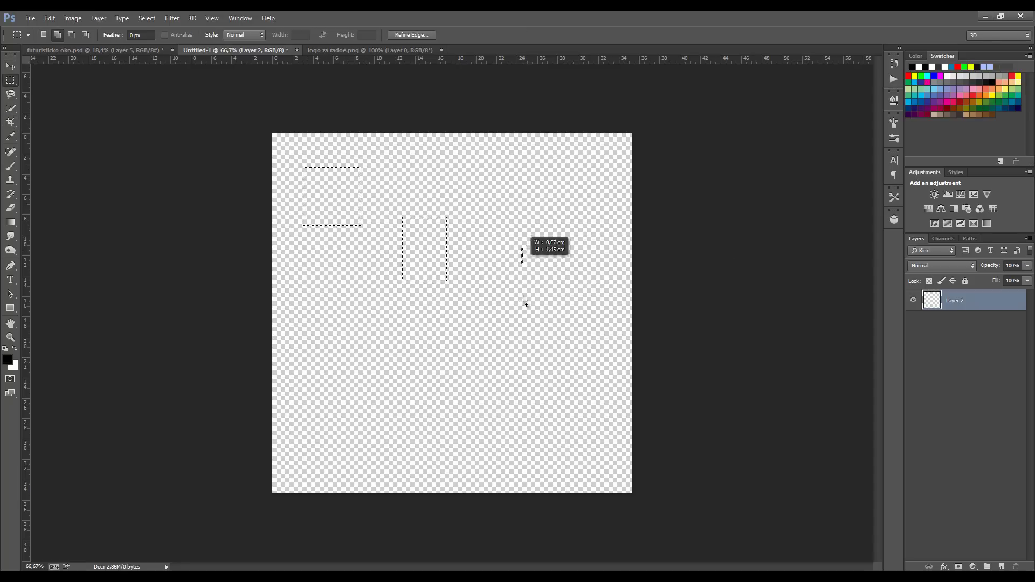
left_click_drag(522, 249, 524, 329)
left_click_drag(549, 240, 584, 317)
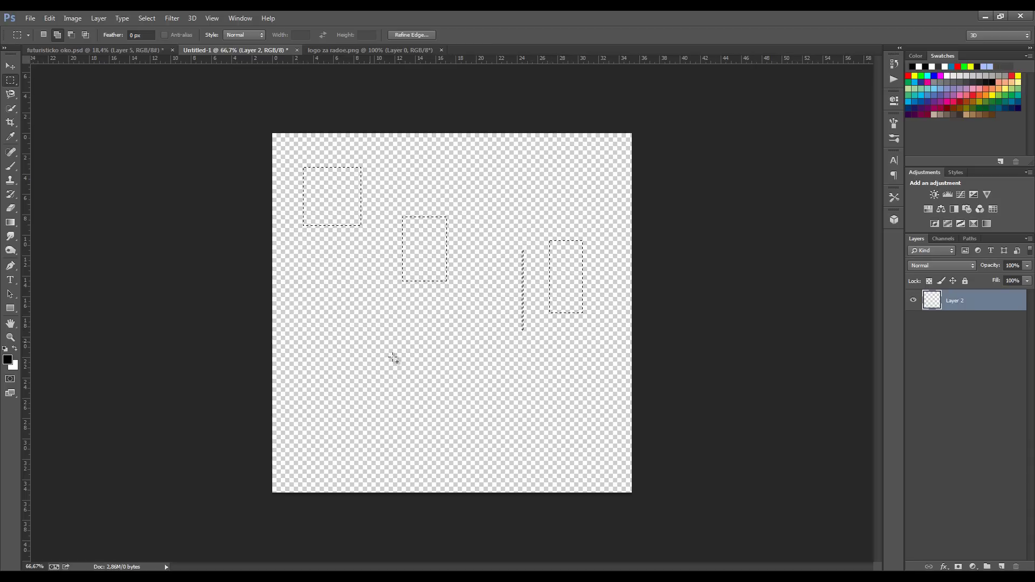
left_click_drag(367, 341, 501, 410)
left_click_drag(486, 256, 423, 298)
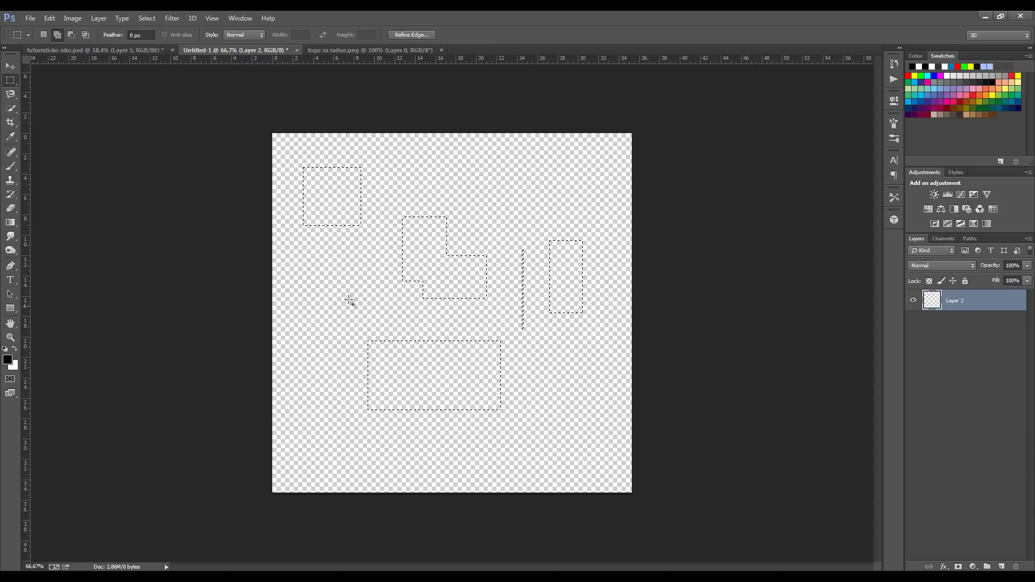
left_click_drag(300, 258, 341, 307)
left_click_drag(287, 351, 332, 410)
left_click_drag(340, 446, 425, 492)
left_click_drag(517, 433, 518, 446)
left_click_drag(506, 493, 513, 519)
left_click_drag(547, 395, 600, 437)
left_click_drag(476, 481, 527, 513)
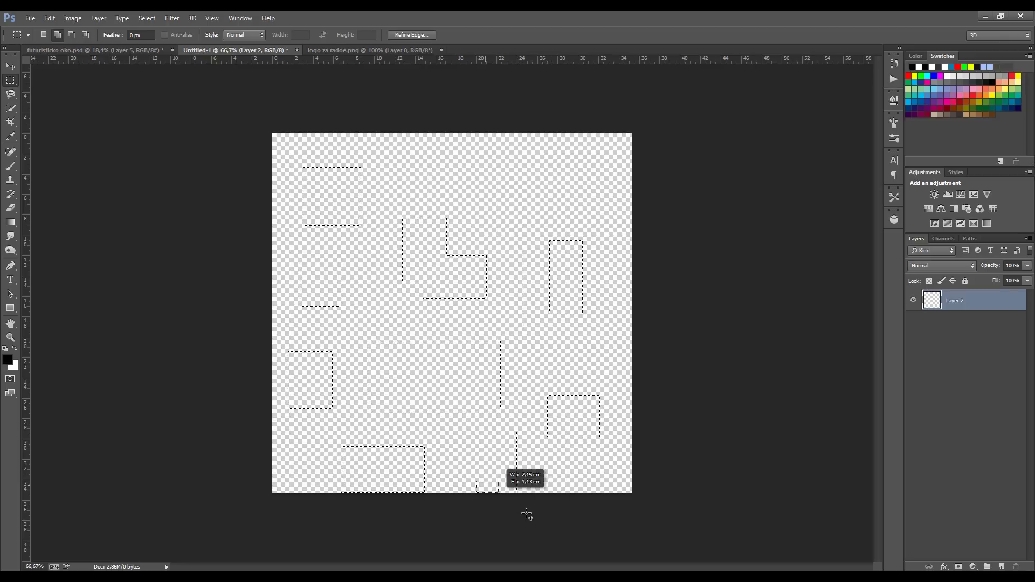
left_click_drag(486, 159, 566, 198)
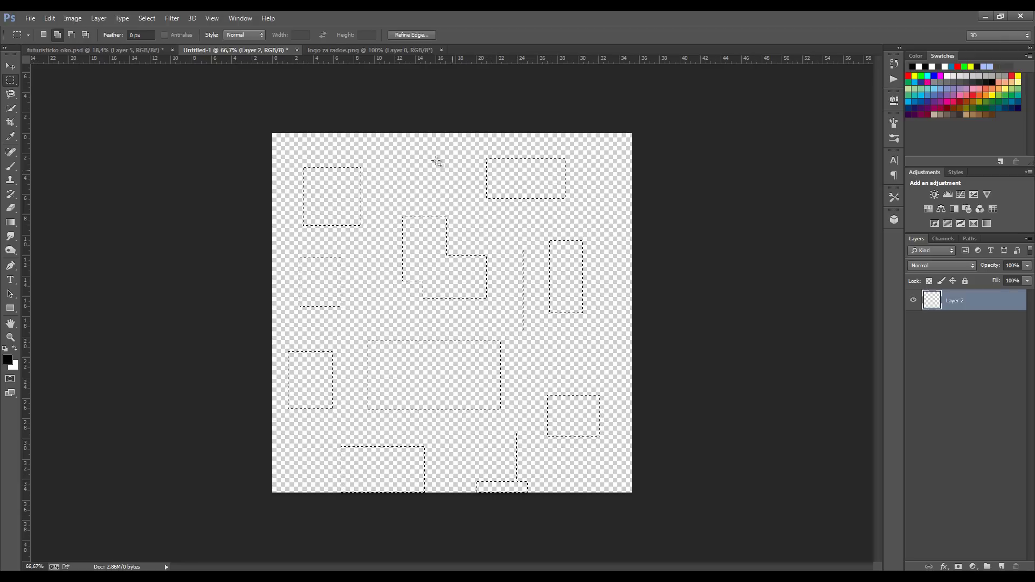
left_click_drag(419, 155, 469, 192)
left_click_drag(367, 132, 397, 160)
left_click_drag(592, 121, 668, 187)
left_click_drag(652, 290, 593, 369)
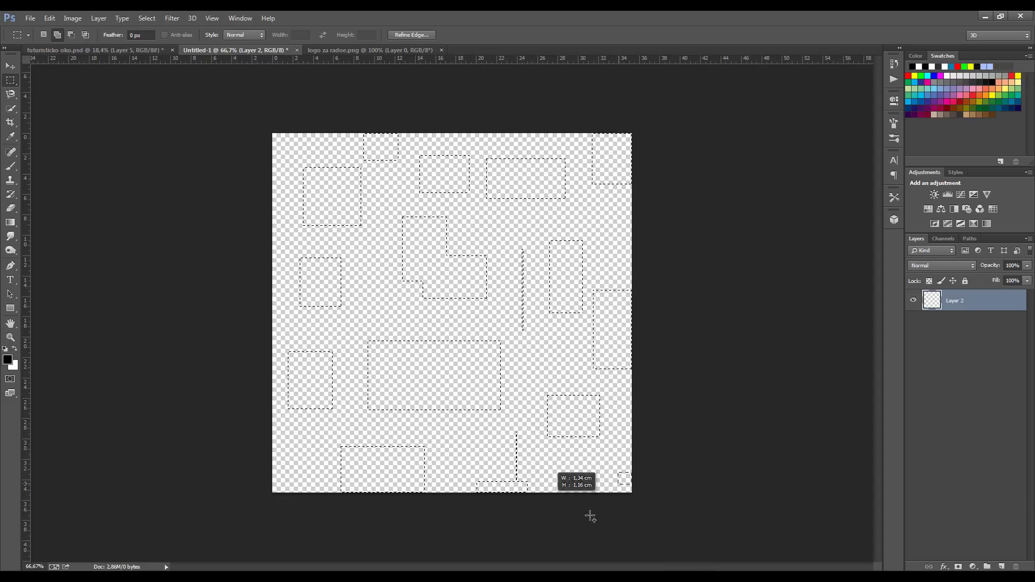
left_click_drag(634, 496, 587, 472)
left_click_drag(303, 171, 267, 129)
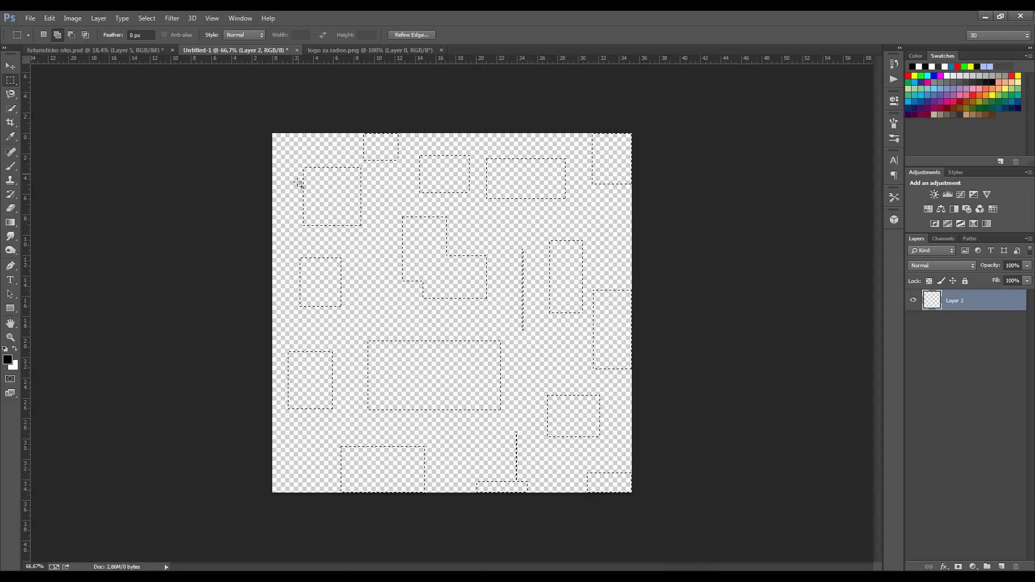
Paint the selected rectangles solid black with a large brush, then deselect.
left_click(10, 166)
left_click(497, 289)
mouse_move(587, 273)
left_mouse_down()
mouse_move(242, 323)
mouse_move(300, 253)
mouse_move(632, 161)
left_mouse_up()
left_click_drag(539, 223, 404, 462)
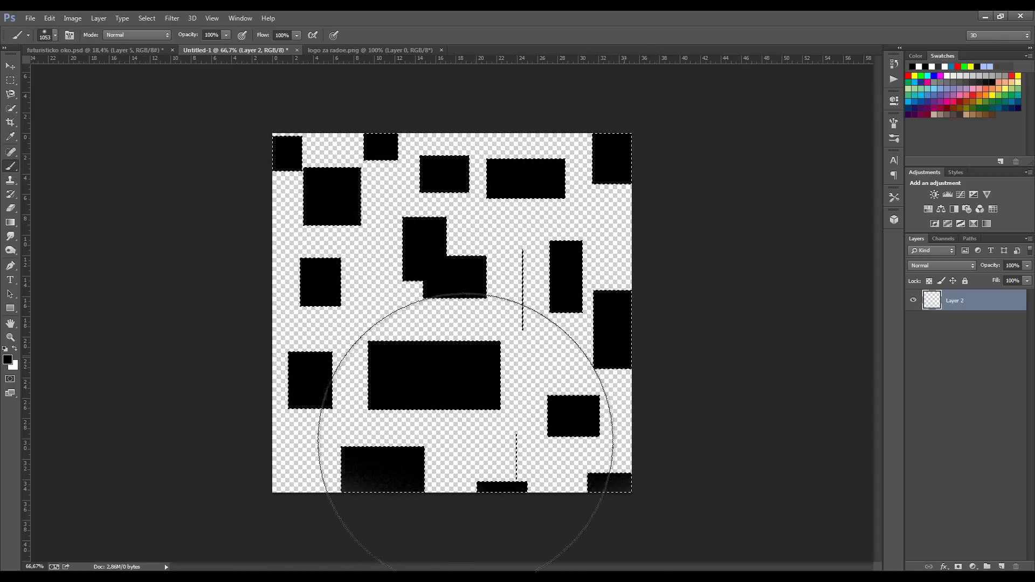
key("ctrl+d")
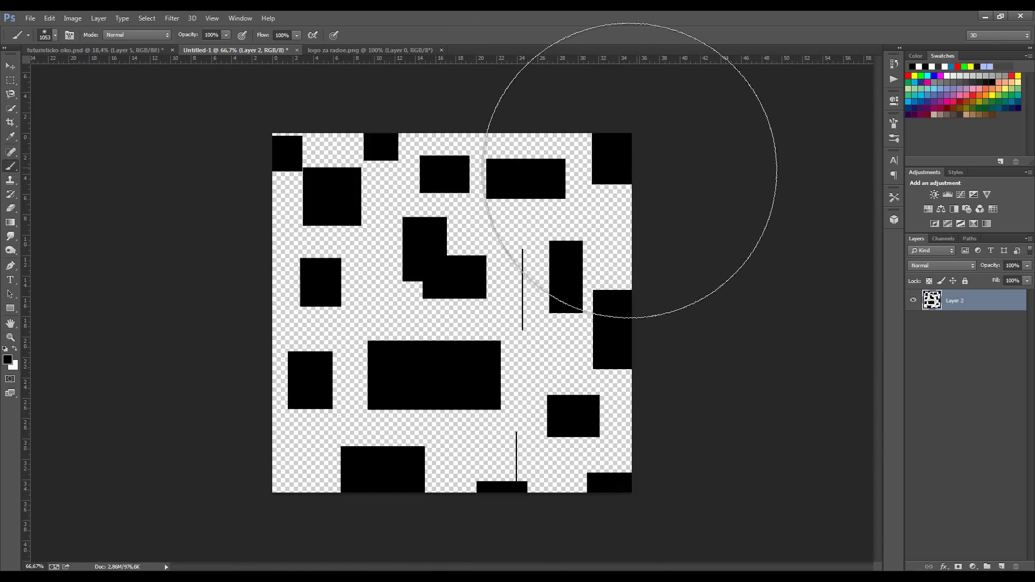
Apply Polar Coordinates (Rectangular to Polar) to wrap the blocks into concentric broken rings.
left_click(172, 19)
left_click(172, 19)
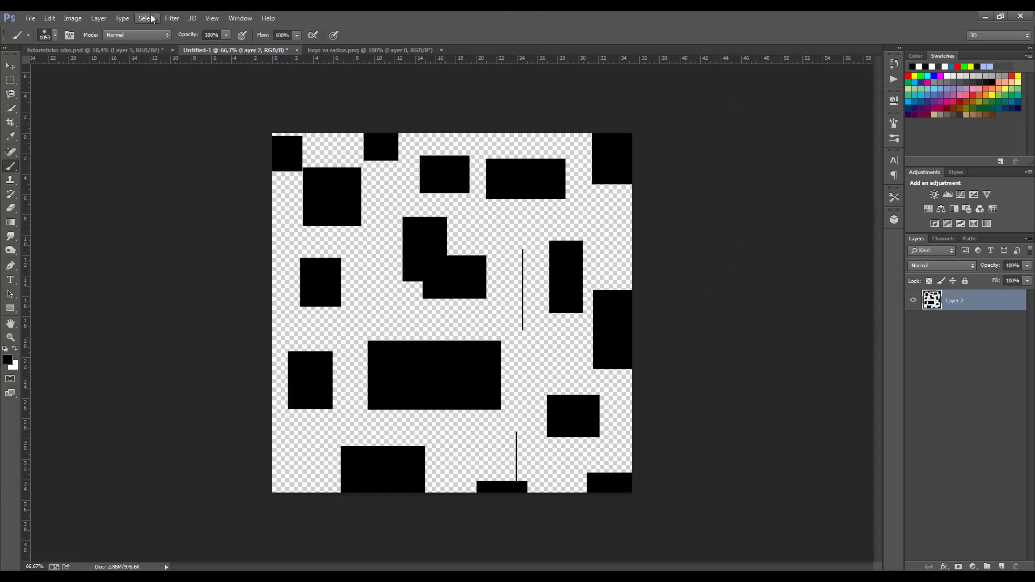
left_click(172, 18)
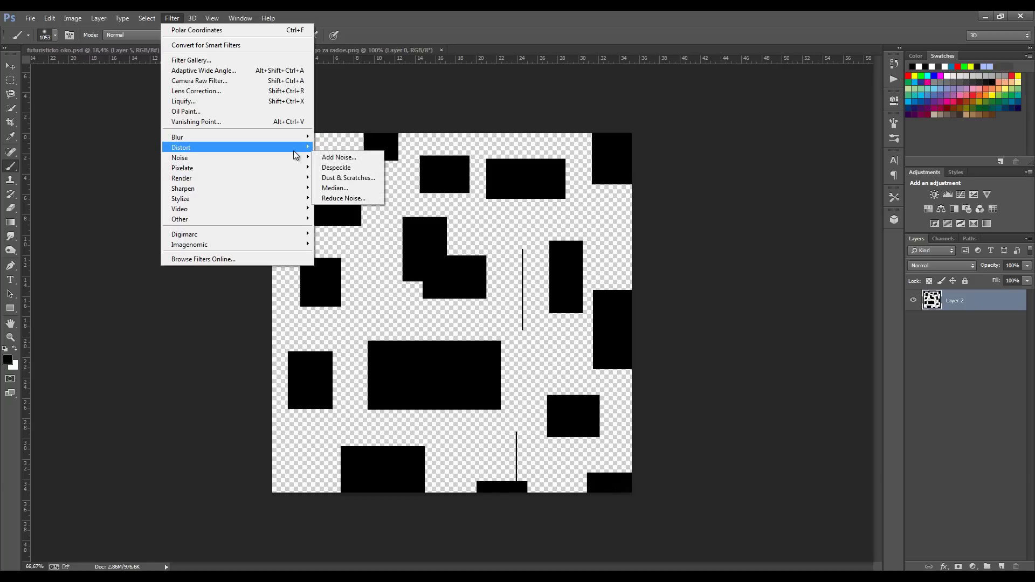
mouse_move(181, 147)
left_click(345, 167)
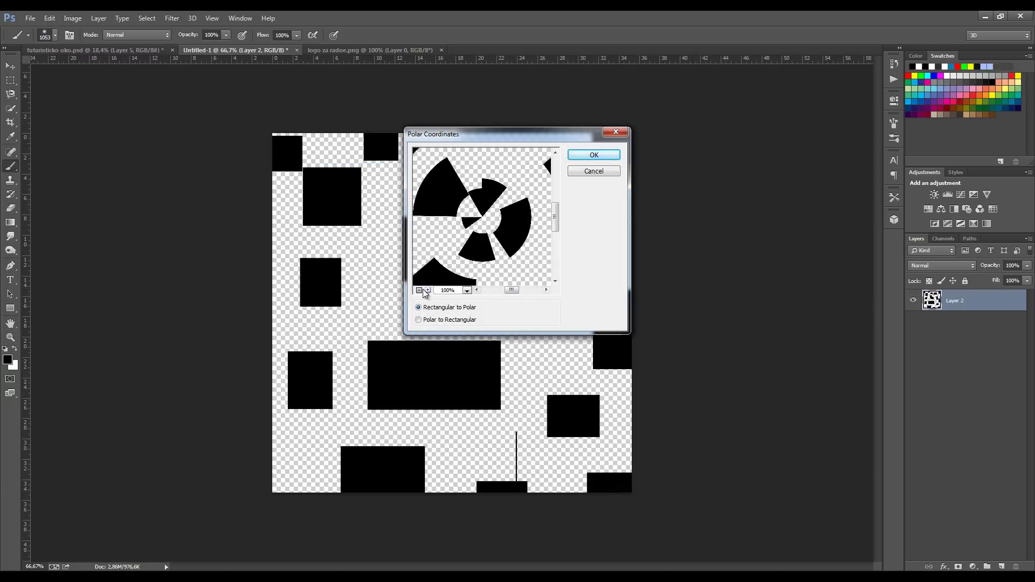
left_click(418, 290)
left_click(421, 289)
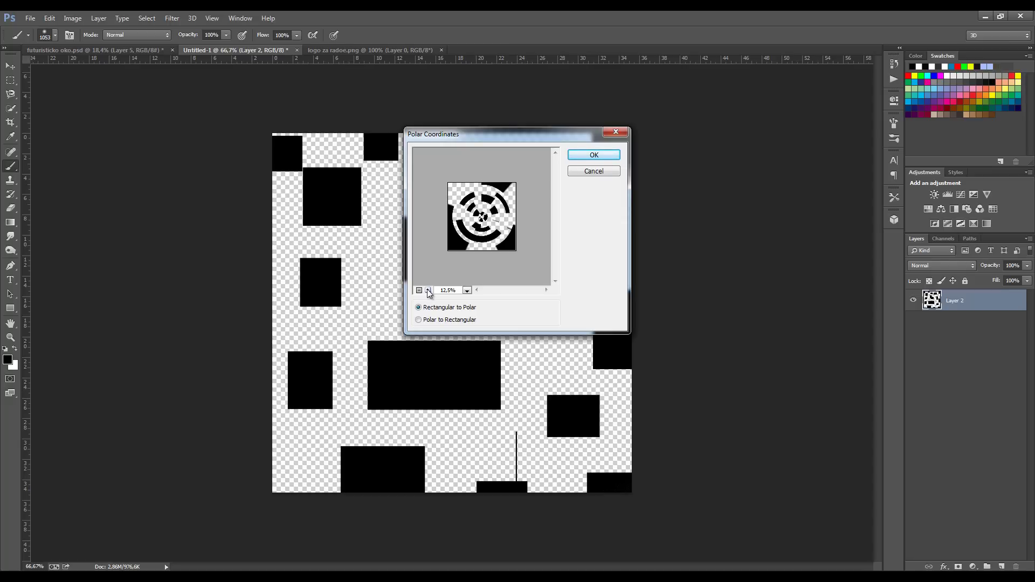
left_click(593, 158)
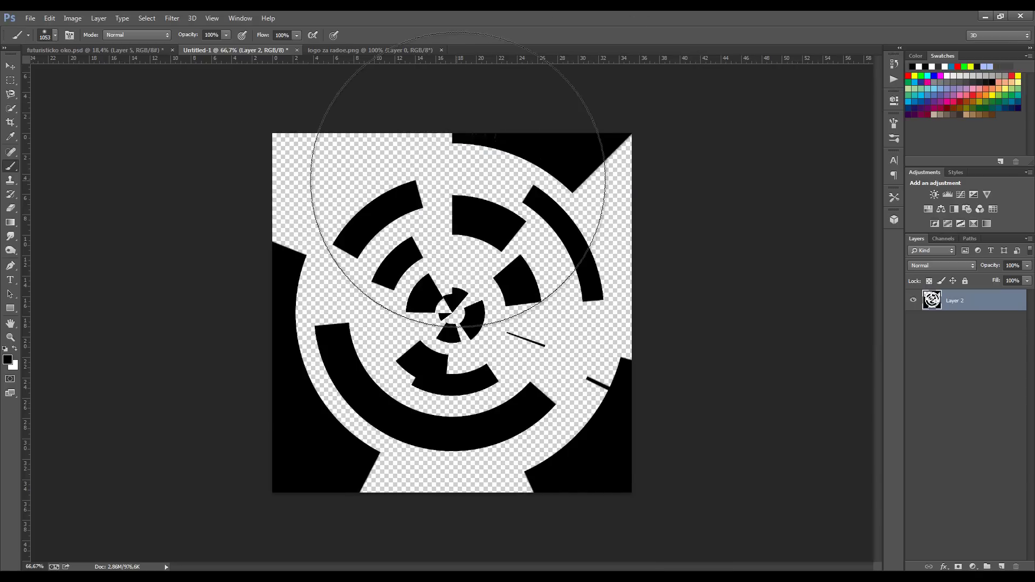
Move the ring pattern into the eye photo, centred on the iris.
left_click(10, 64)
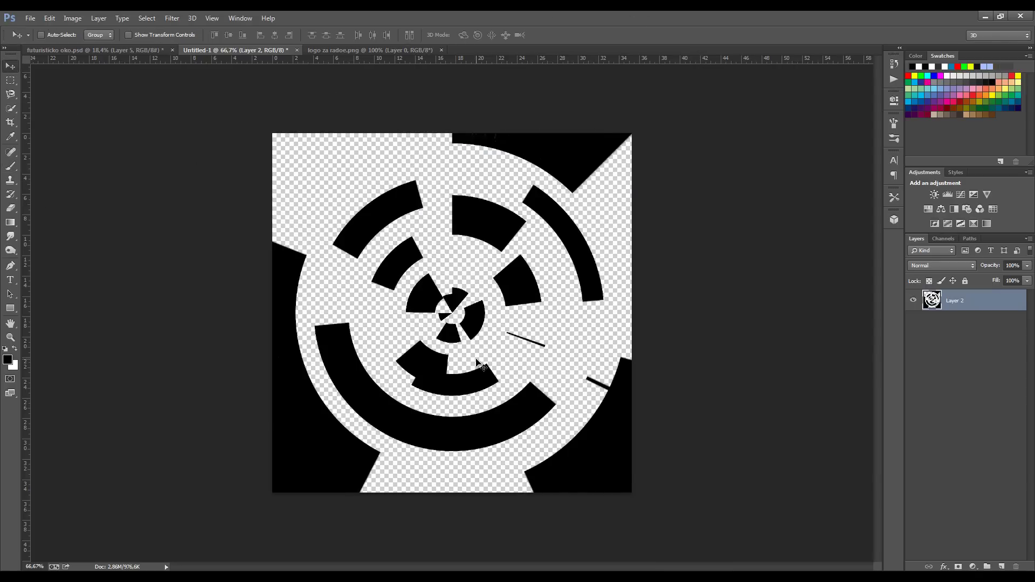
mouse_move(440, 333)
left_mouse_down()
mouse_move(154, 56)
mouse_move(305, 181)
left_mouse_up()
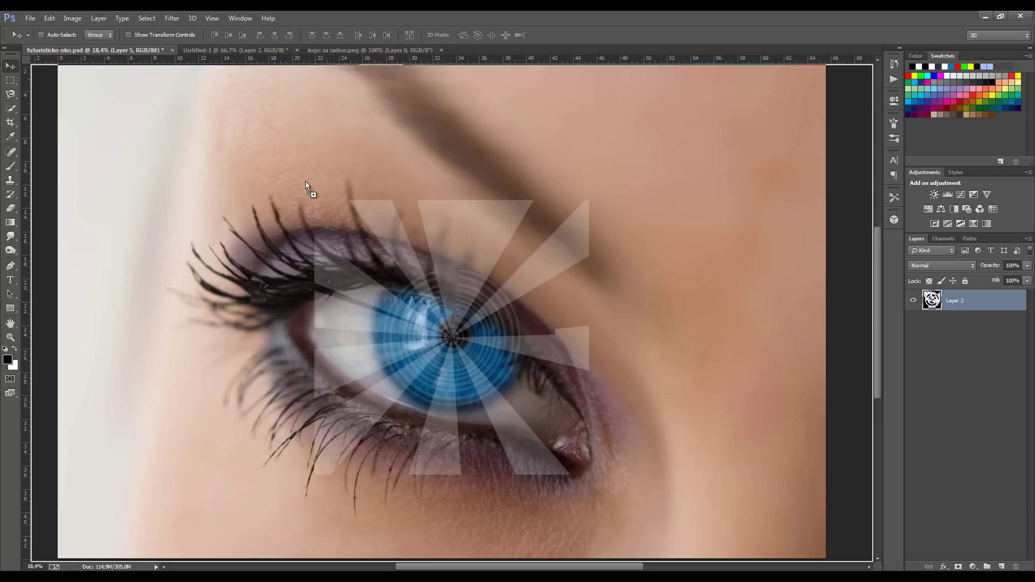
left_click_drag(451, 344, 452, 345)
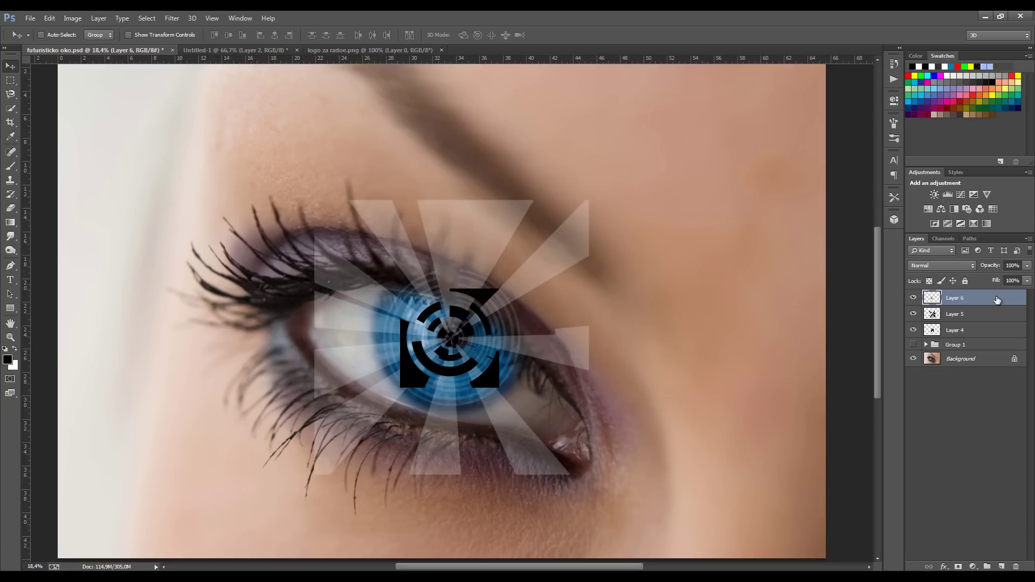
Try Screen blending, keep Normal, and invert the rings from black to white.
left_click(954, 268)
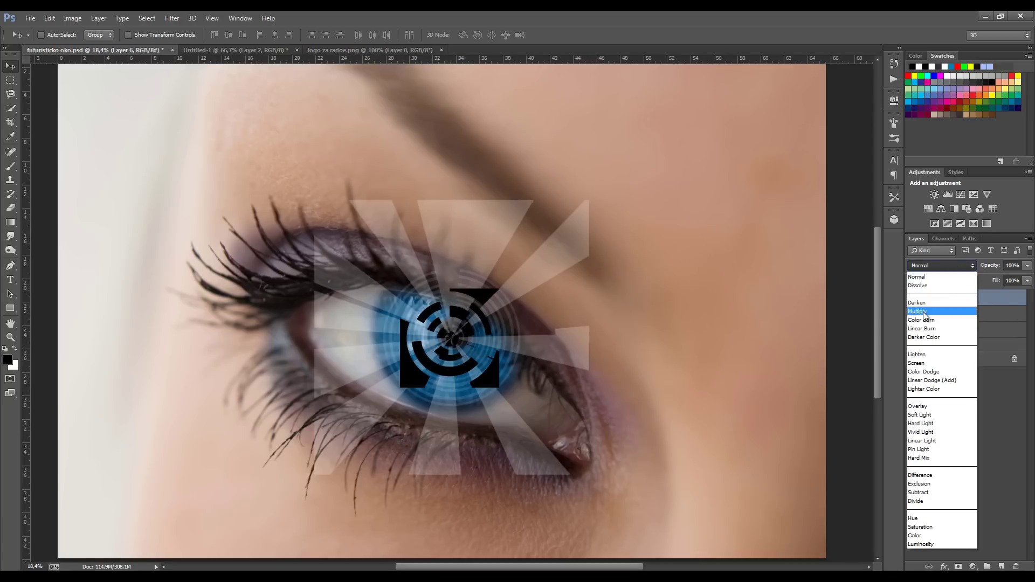
left_click(923, 361)
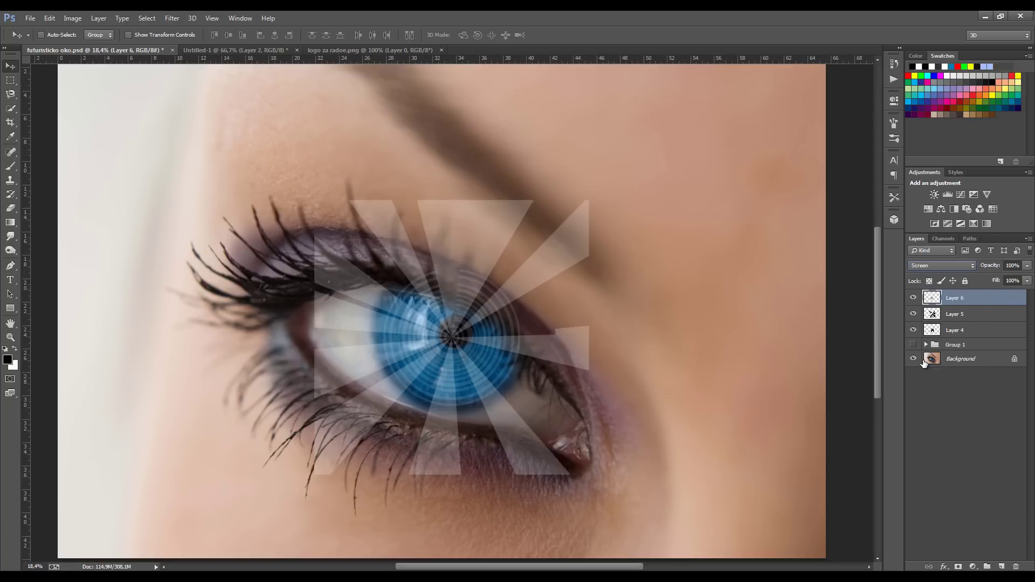
left_click(944, 265)
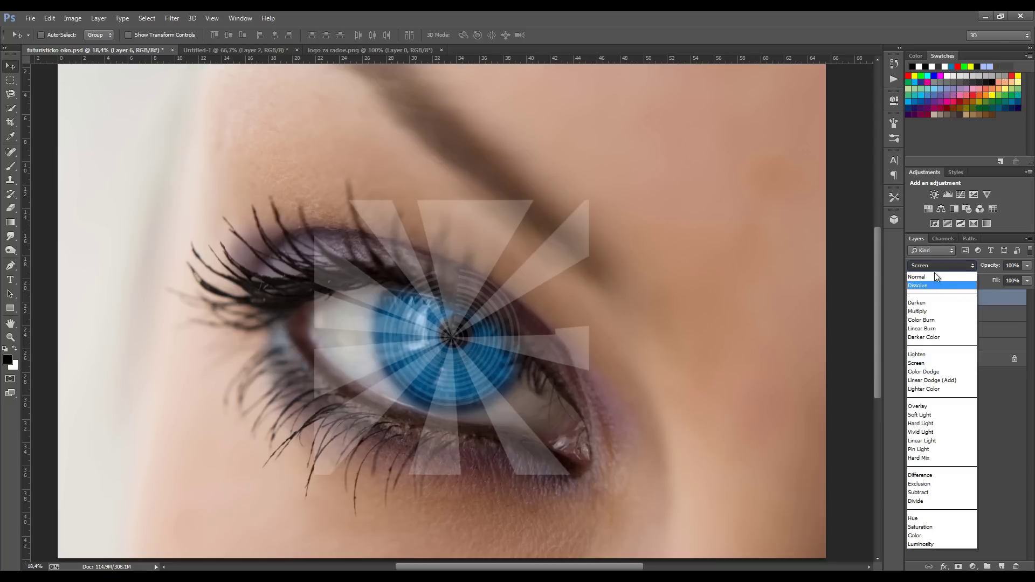
left_click(934, 277)
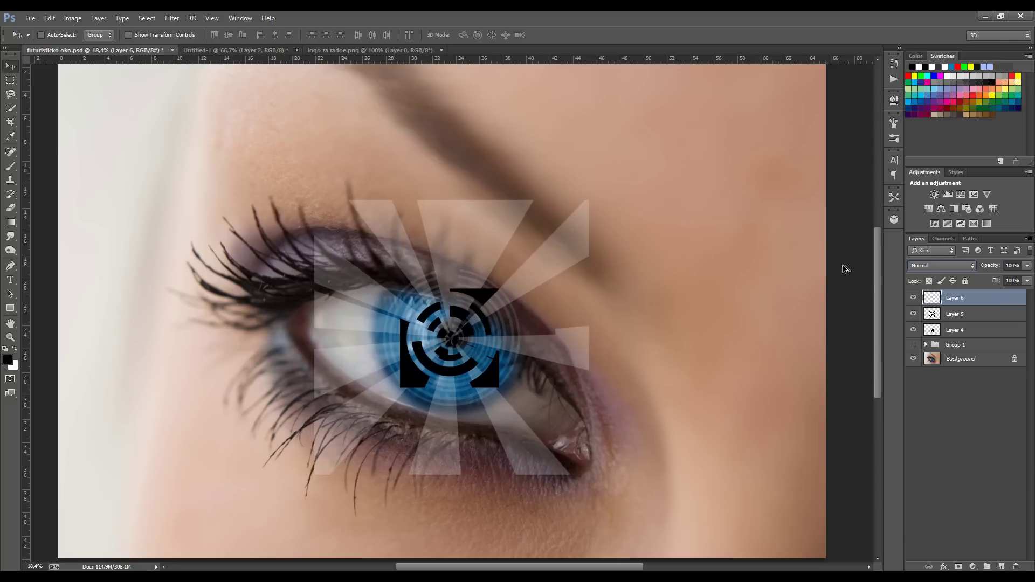
key("ctrl+alt+i")
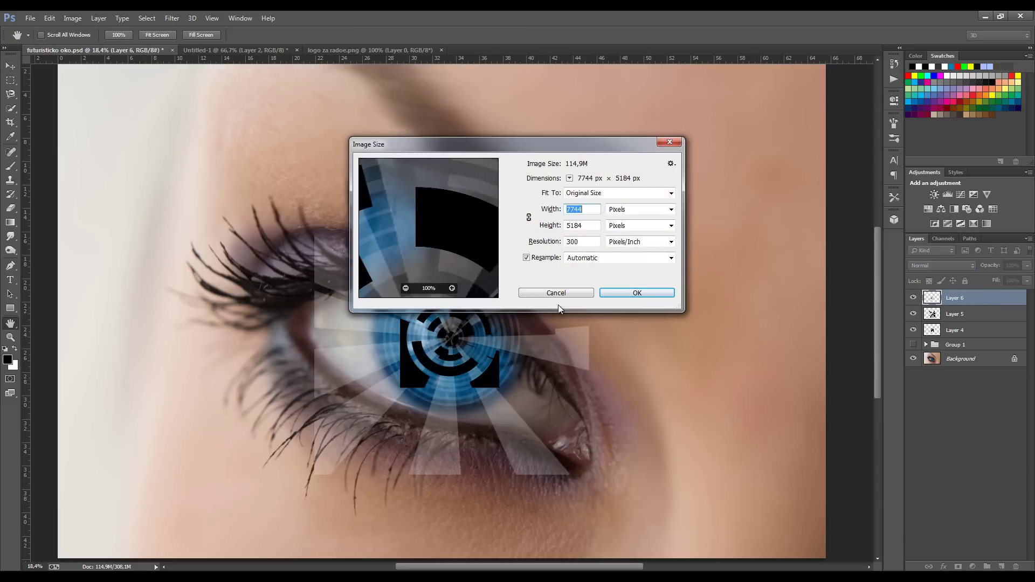
left_click(556, 293)
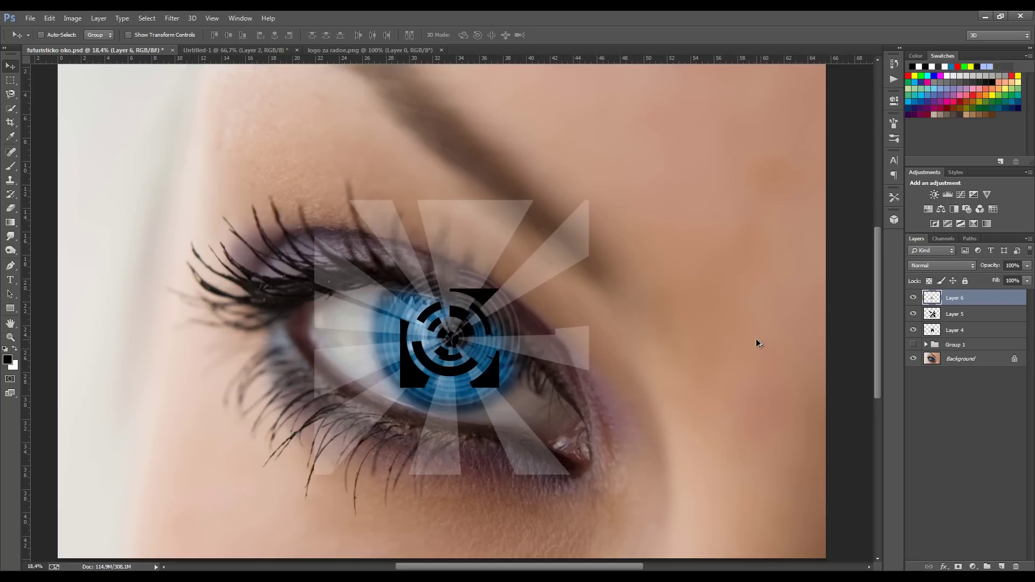
key("ctrl+i")
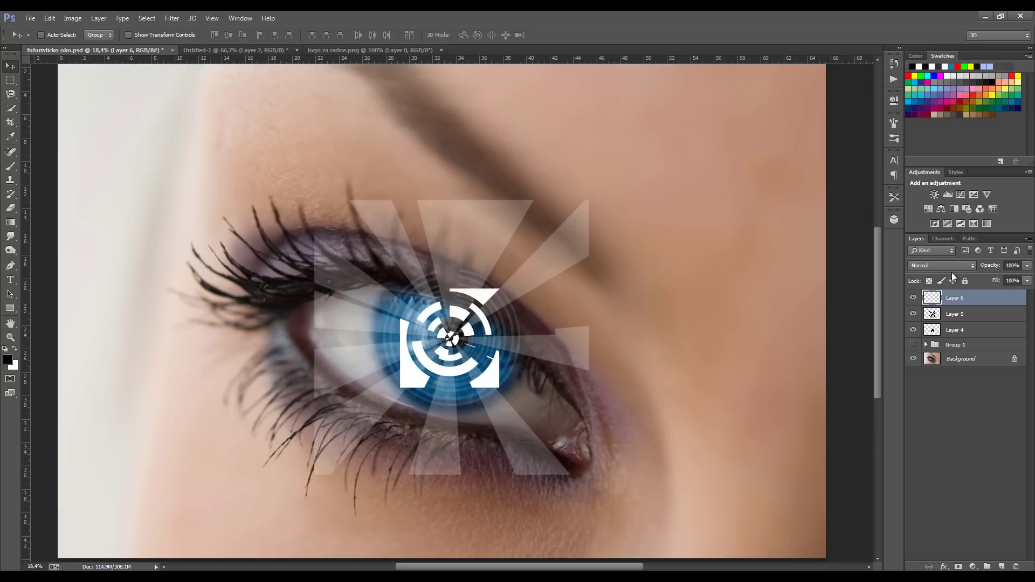
Keep the rings at Normal blending and enlarge them about 150% around the iris.
left_click(948, 266)
left_click(933, 362)
left_click(940, 266)
left_click(937, 279)
key("ctrl+t")
left_click_drag(499, 388, 523, 416)
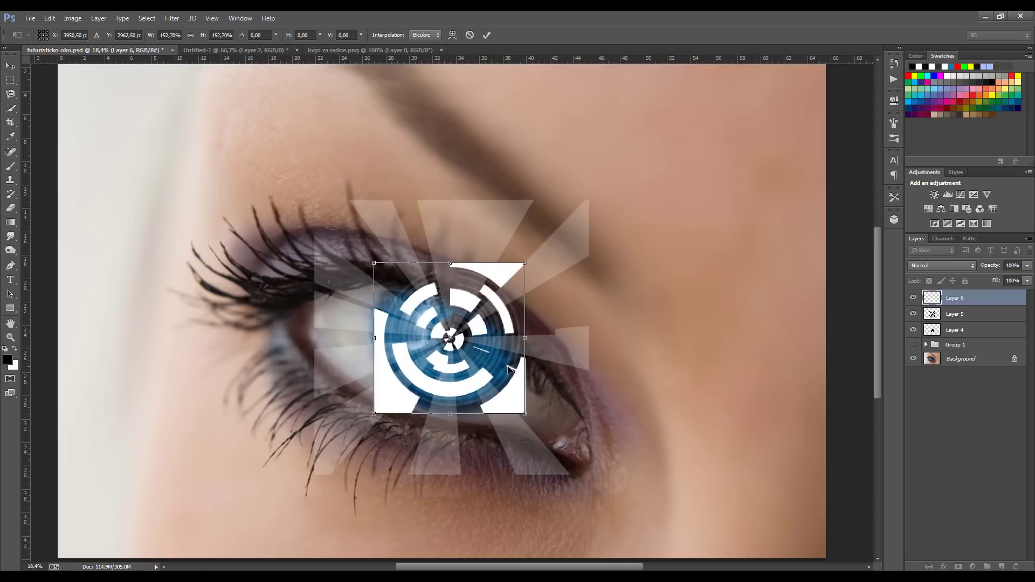
key("Return")
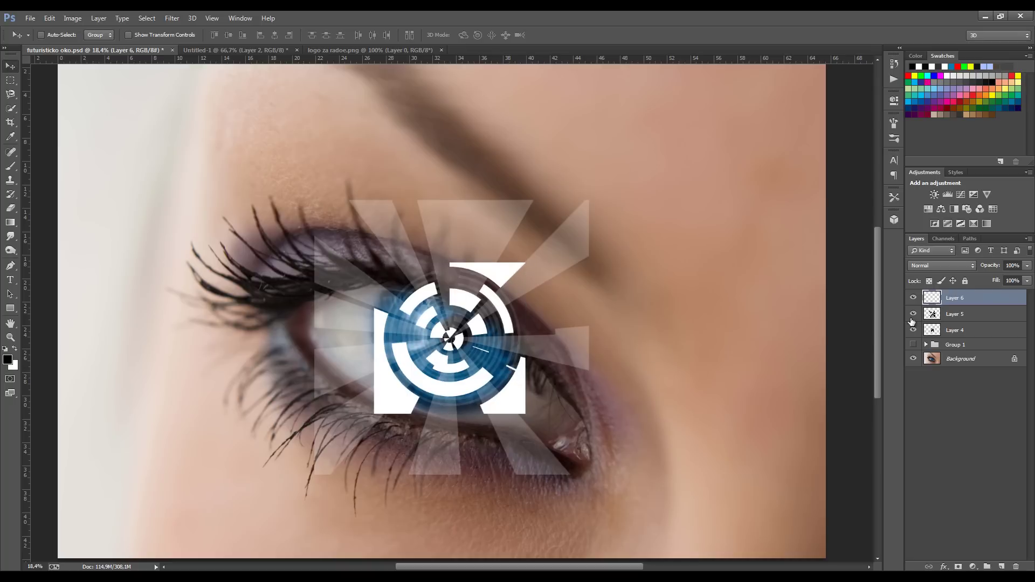
Lower the ring layer's opacity to 25%.
left_click(946, 268)
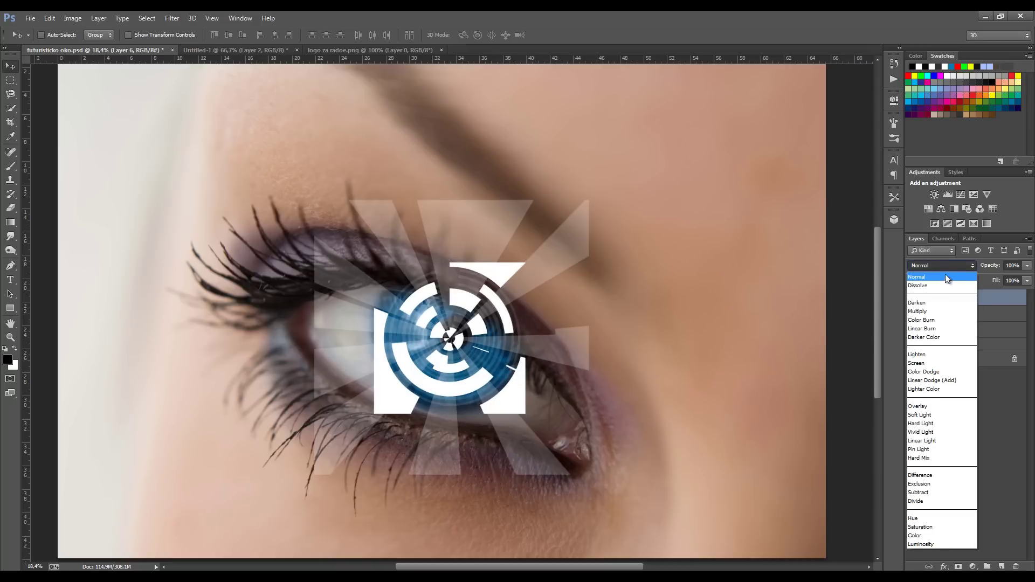
left_click(951, 266)
left_click(1026, 265)
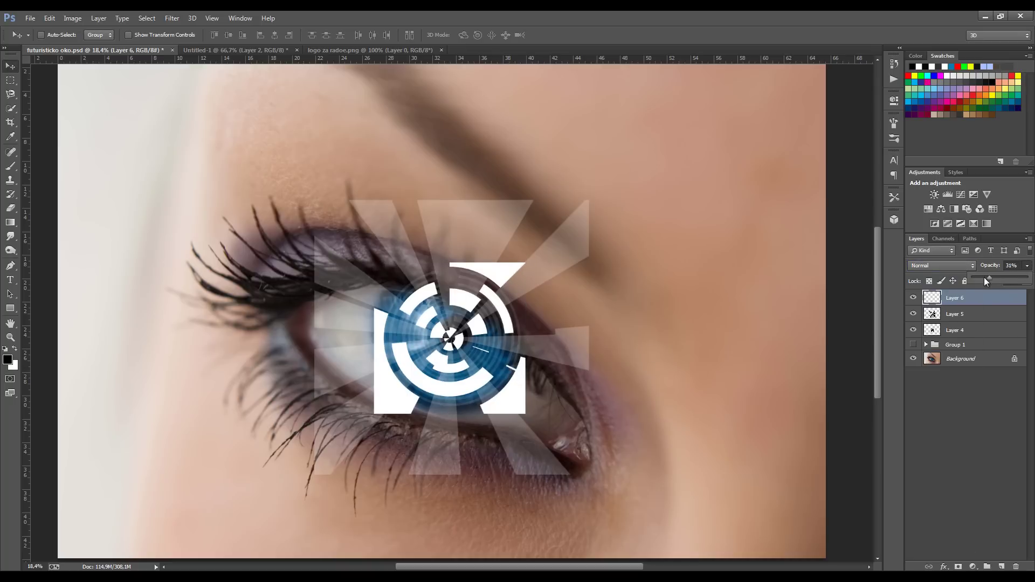
left_click_drag(984, 278, 987, 277)
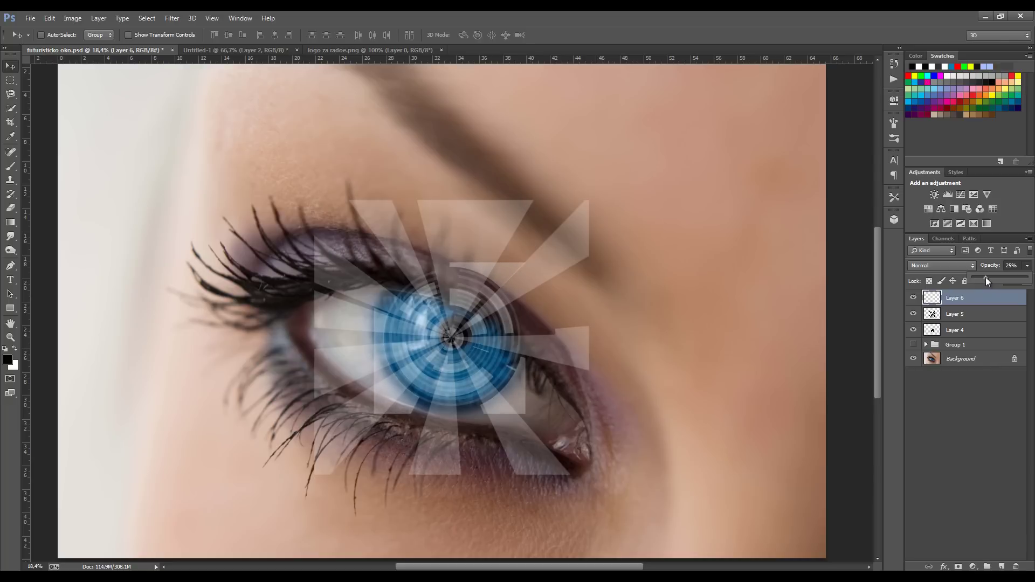
left_click(991, 326)
Add a mask to Layer 5 and paint away its sunburst rays over the surrounding skin and lashes.
left_click(980, 317)
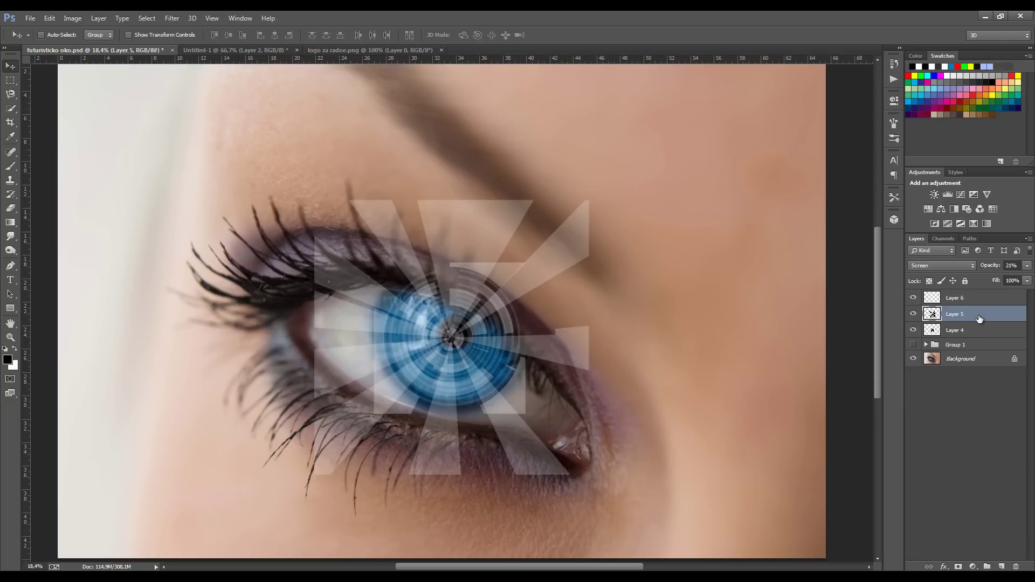
left_click(957, 567)
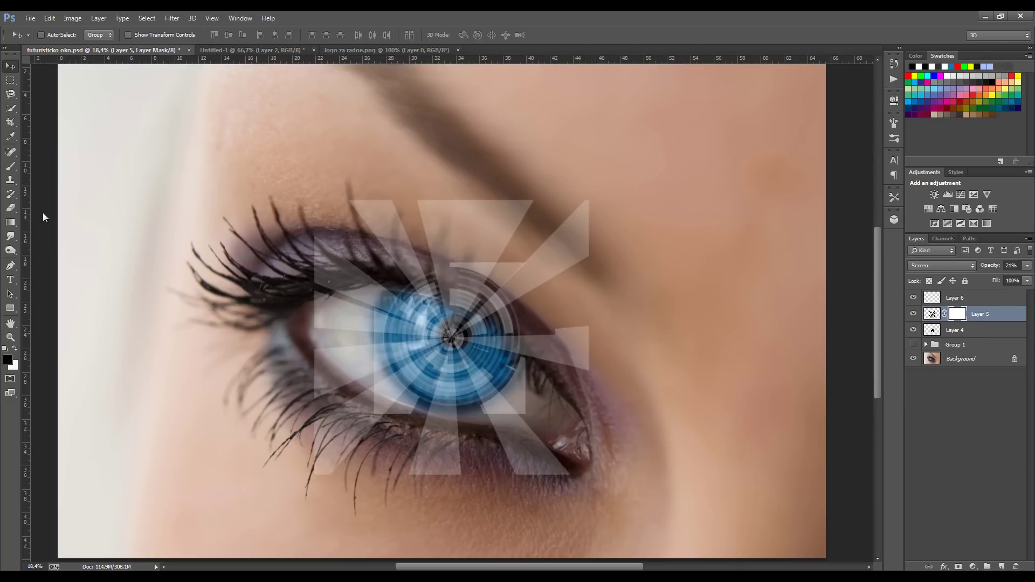
left_click(10, 166)
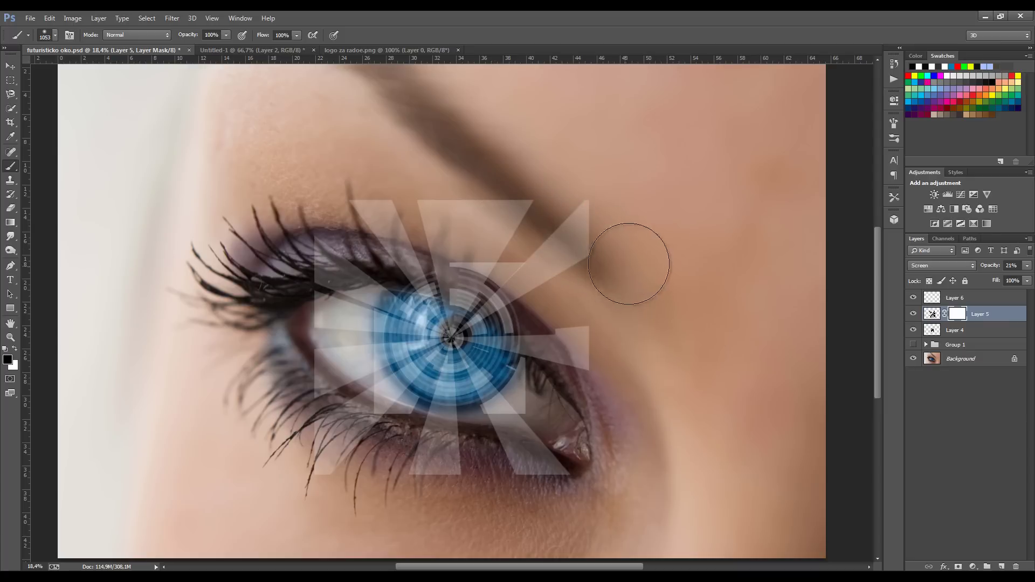
mouse_move(628, 260)
left_mouse_down()
mouse_move(588, 213)
mouse_move(444, 194)
mouse_move(536, 185)
left_mouse_up()
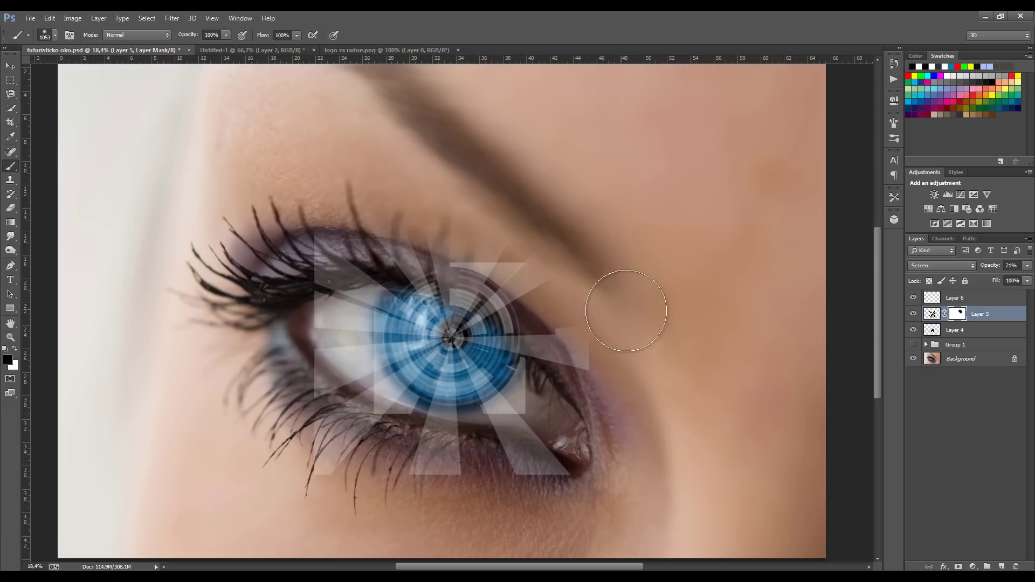
left_click_drag(595, 292, 591, 494)
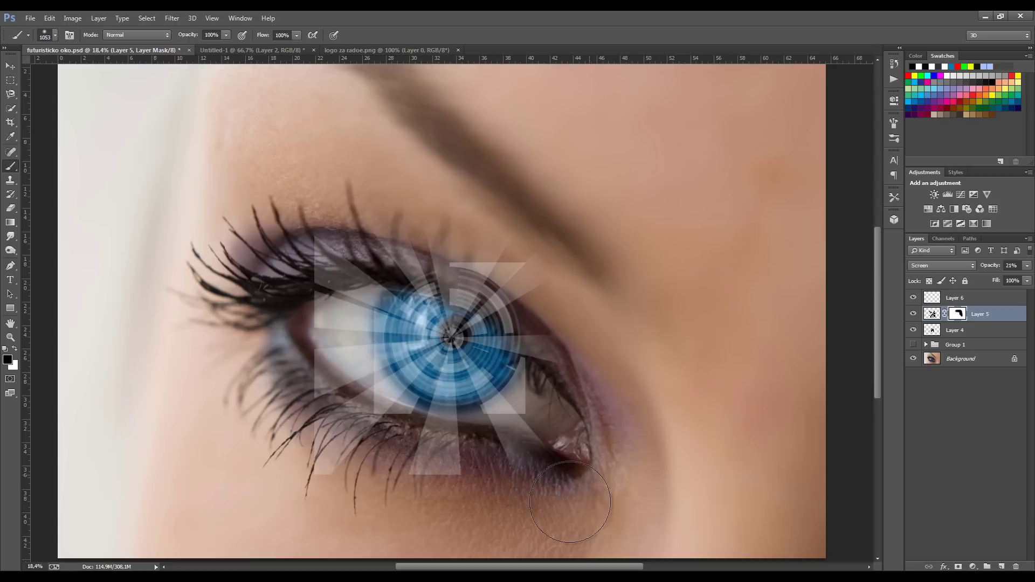
mouse_move(611, 463)
left_mouse_down()
mouse_move(526, 512)
mouse_move(420, 503)
left_mouse_up()
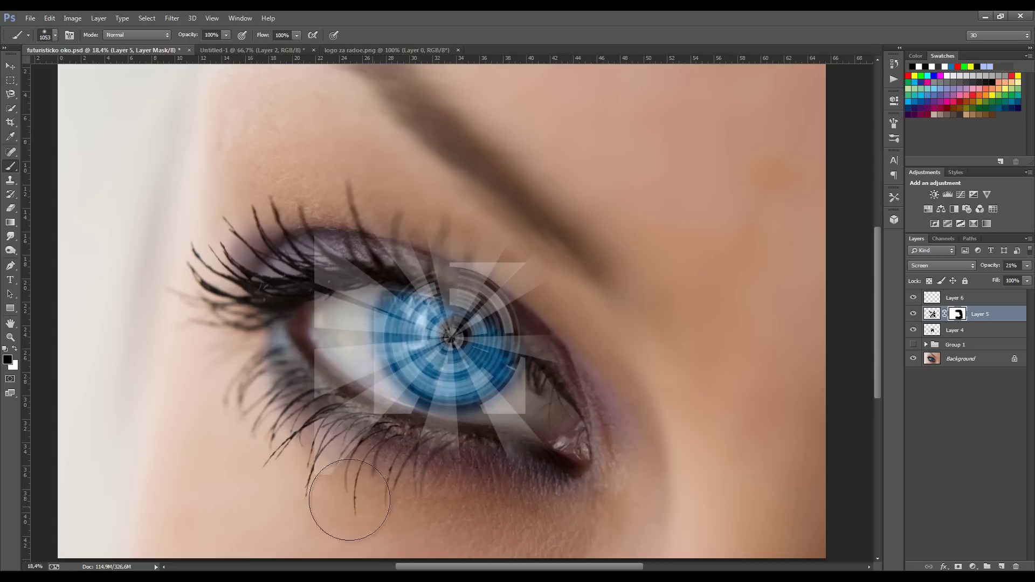
mouse_move(334, 475)
left_mouse_down()
mouse_move(284, 481)
mouse_move(306, 224)
mouse_move(342, 174)
left_mouse_up()
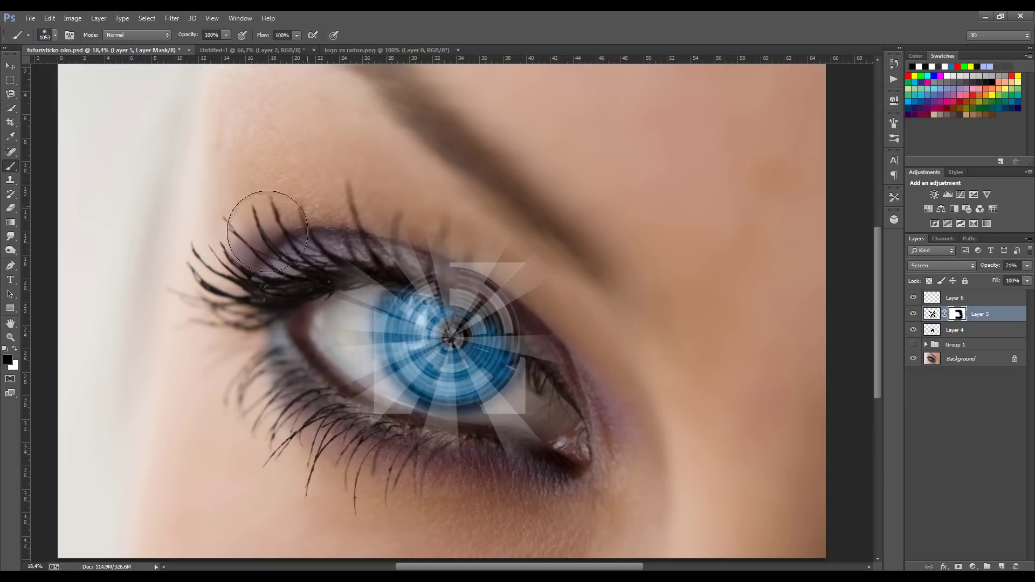
left_click_drag(507, 183, 629, 178)
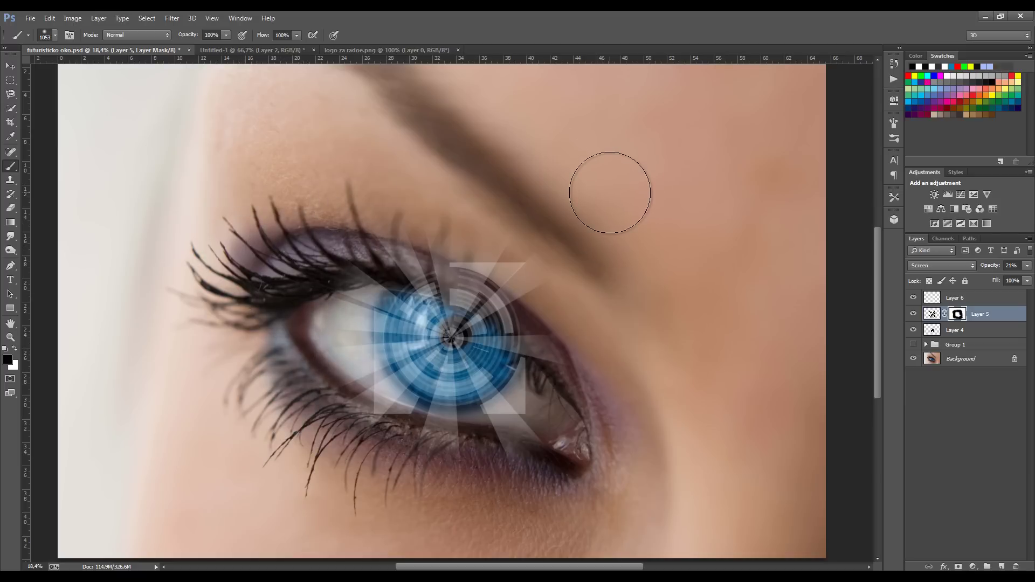
left_click(972, 331)
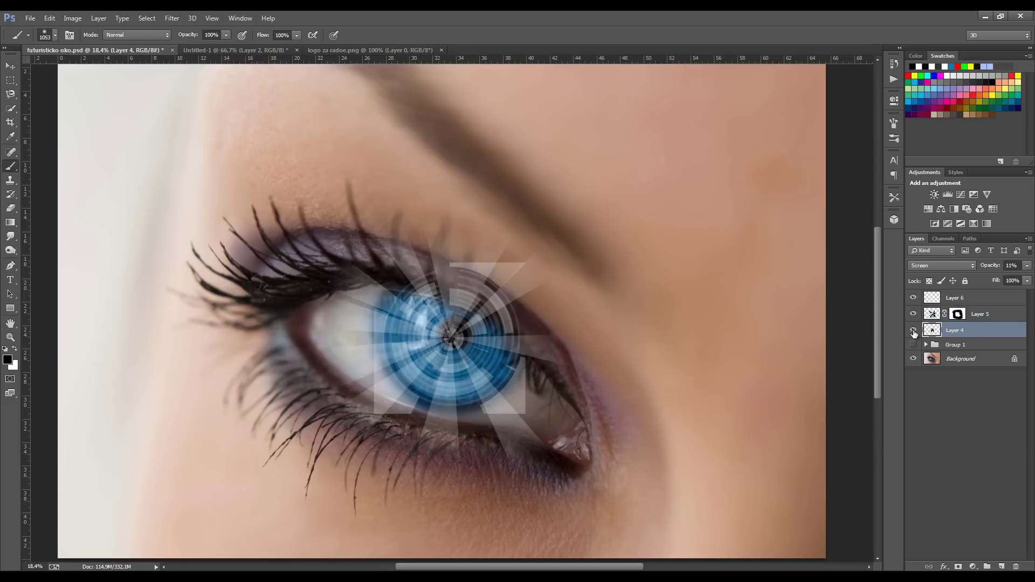
Toggle Layer 4 and Layer 6 visibility to compare them, ending with Layer 6 selected.
left_click(913, 333)
left_click(913, 330)
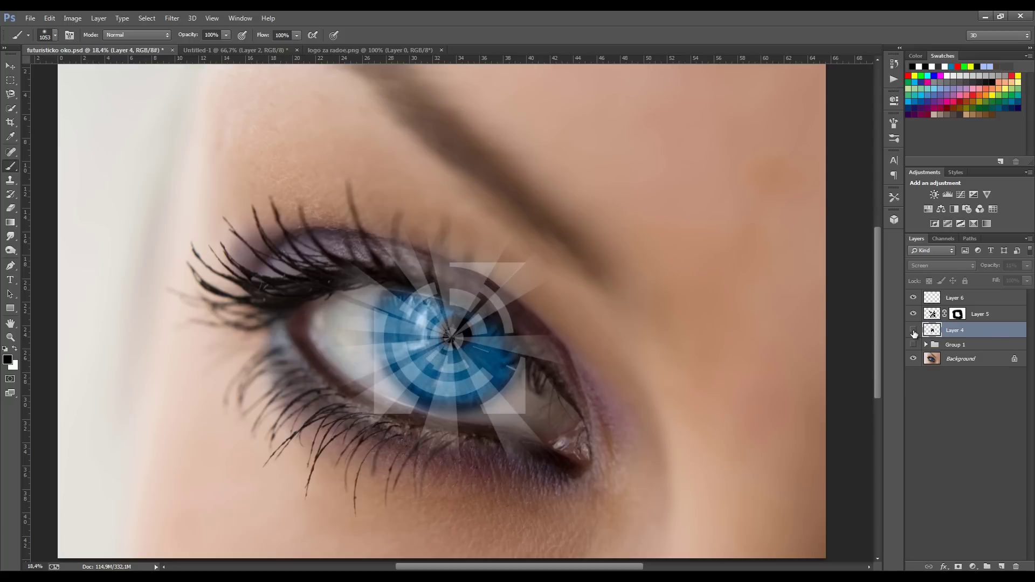
left_click(914, 300)
left_click(913, 330)
left_click(951, 300)
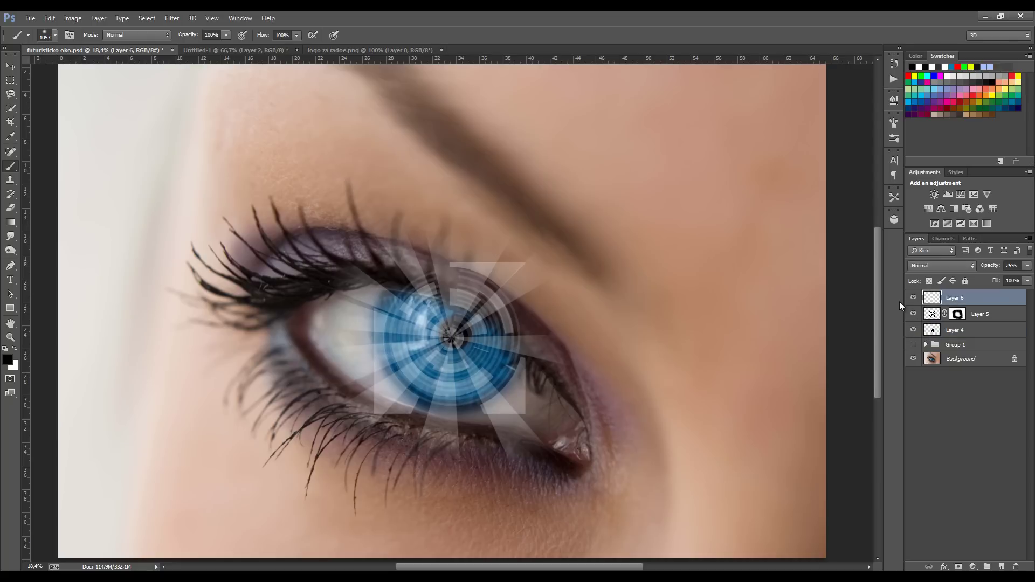
left_click(913, 299)
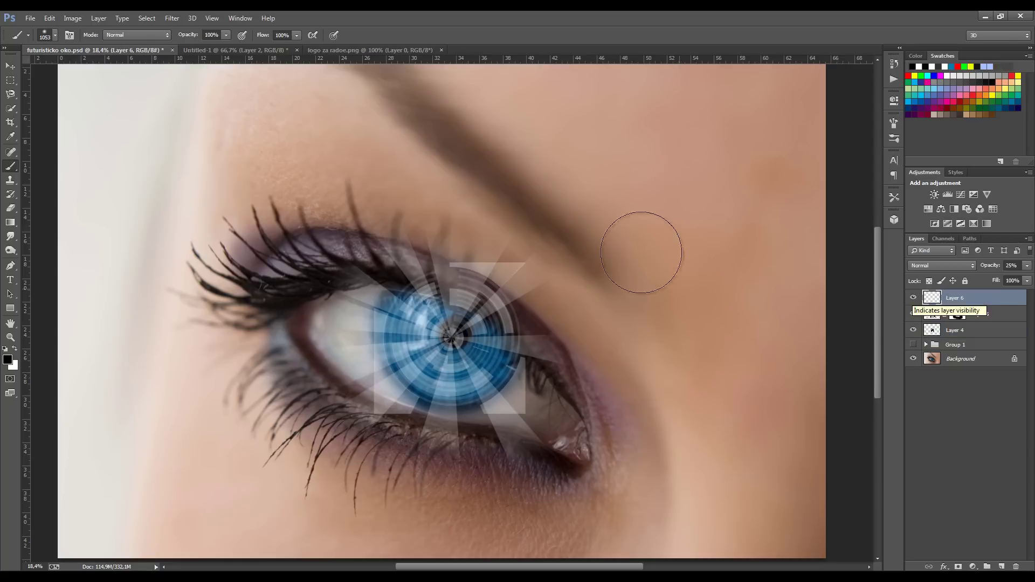
Mask Layer 6, hiding rays above the iris, then below it with a 163 px brush.
left_click(957, 566)
left_click_drag(508, 247, 471, 239)
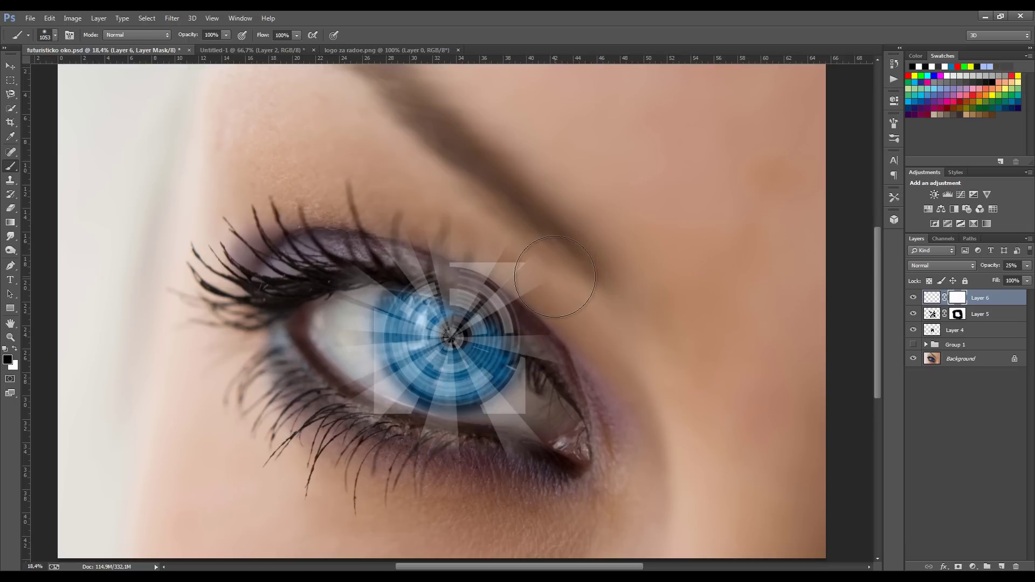
right_click(474, 237)
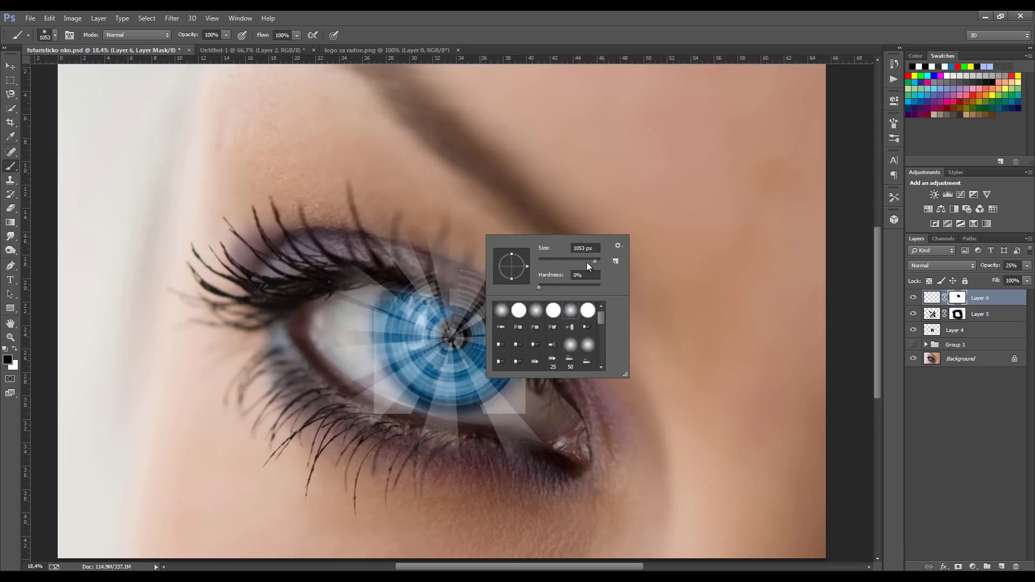
left_click_drag(587, 262, 579, 261)
left_click(454, 264)
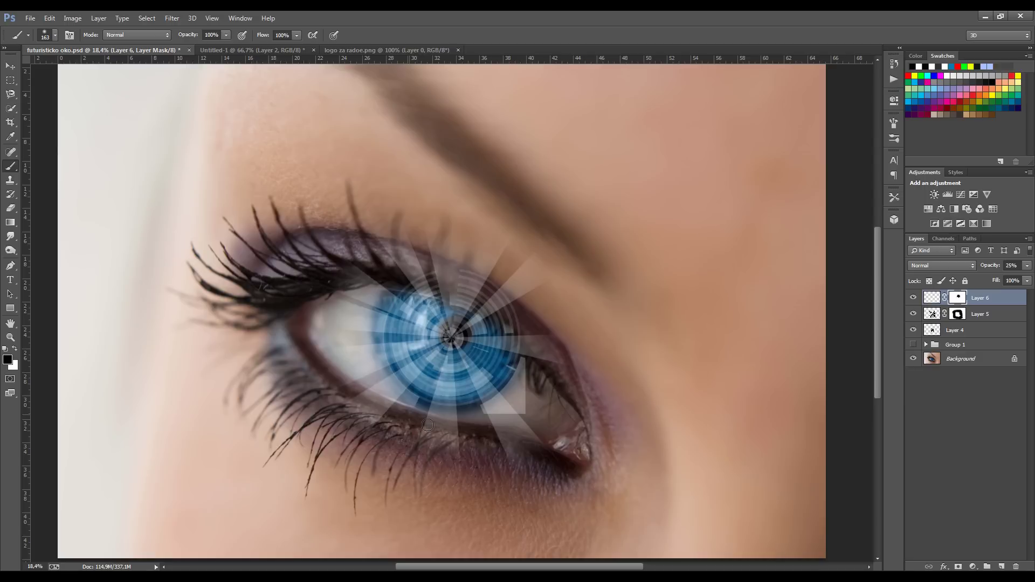
mouse_move(503, 417)
left_mouse_down()
mouse_move(496, 402)
mouse_move(528, 392)
mouse_move(527, 368)
mouse_move(495, 423)
mouse_move(536, 398)
mouse_move(498, 419)
left_mouse_up()
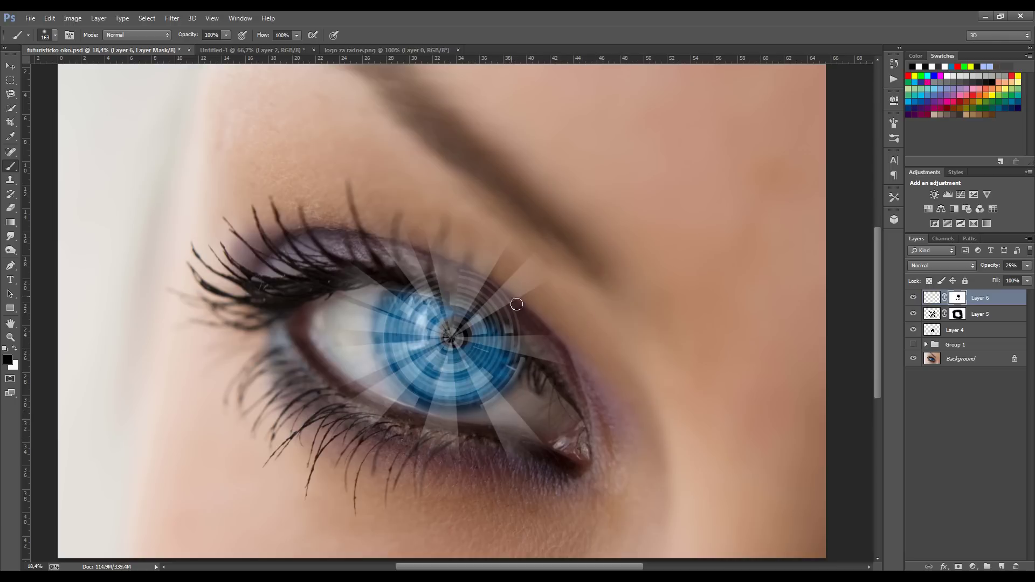
Add a mask to Layer 4 and soften its rays over the lower iris.
left_click(965, 332)
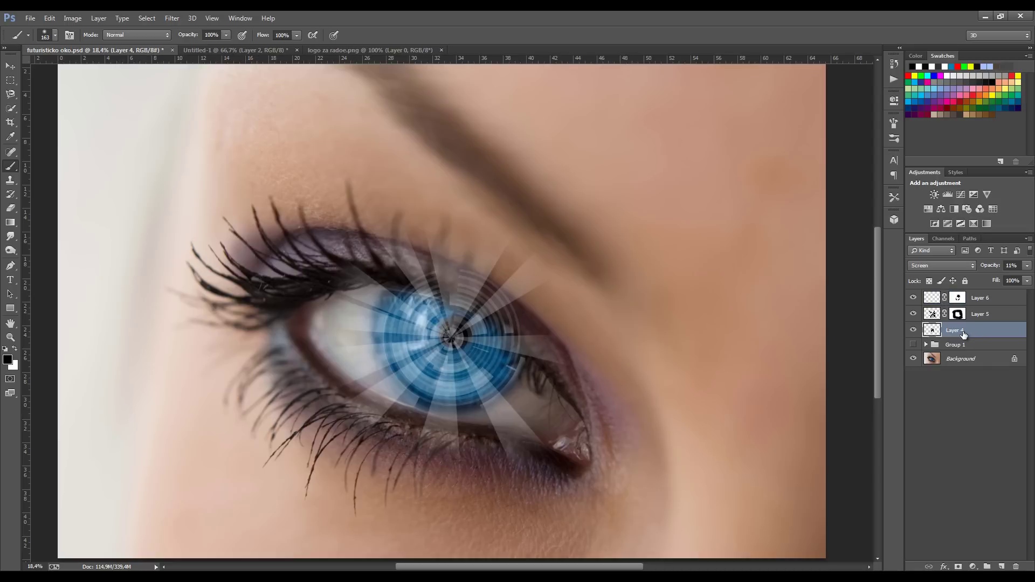
left_click(912, 330)
left_click(957, 567)
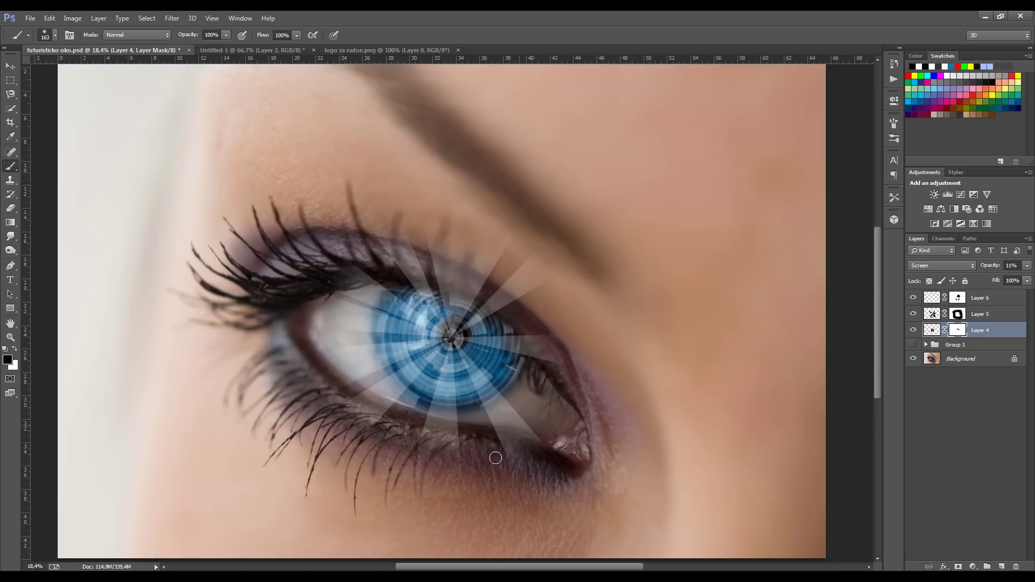
left_click_drag(495, 457, 412, 401)
Toggle Layers 4, 5 and 6 visibility to compare, ending with Layer 5 selected.
left_click(966, 314)
left_click(913, 315)
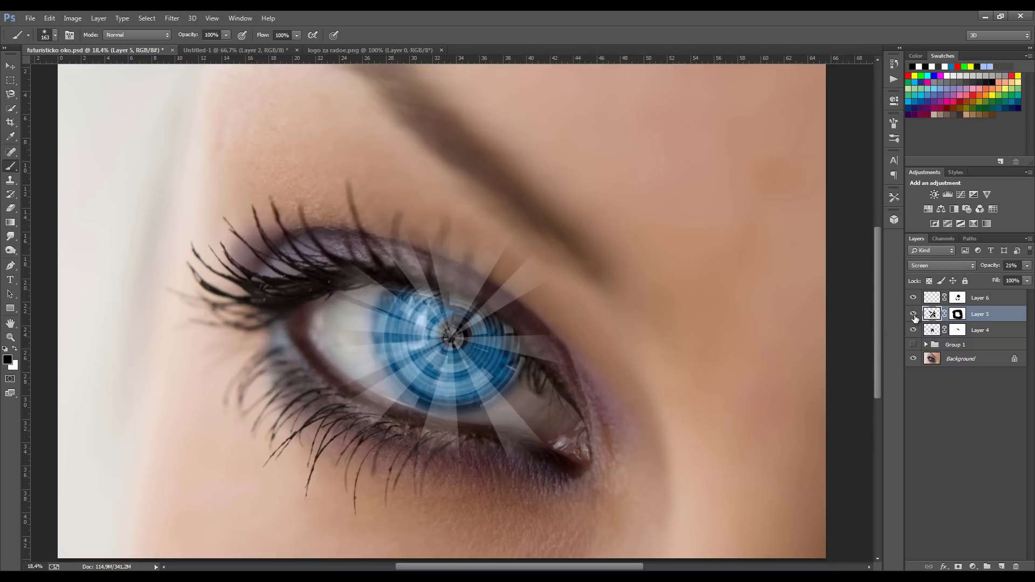
left_click(914, 330)
left_click(912, 299)
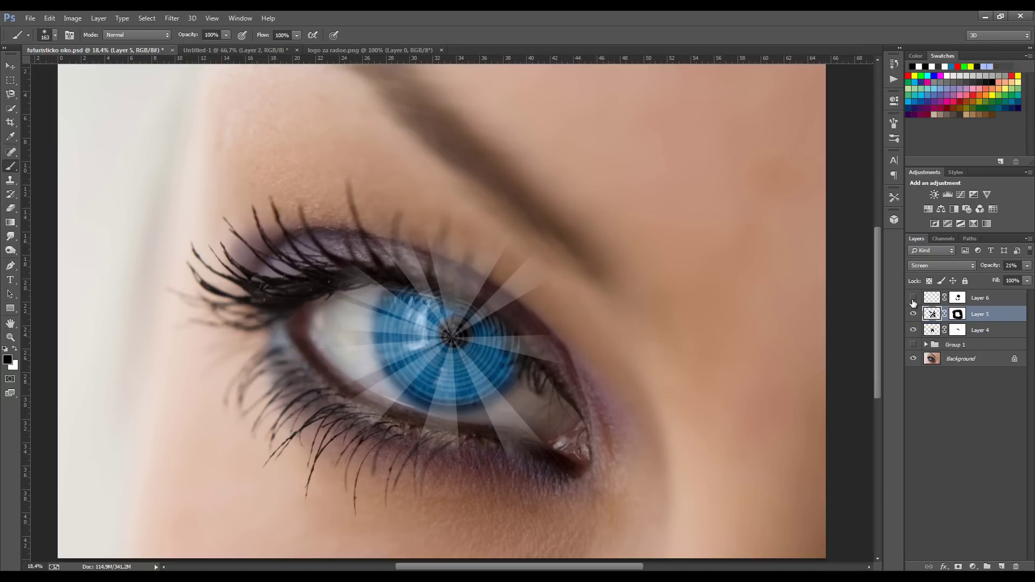
left_click(943, 298)
left_click(959, 298)
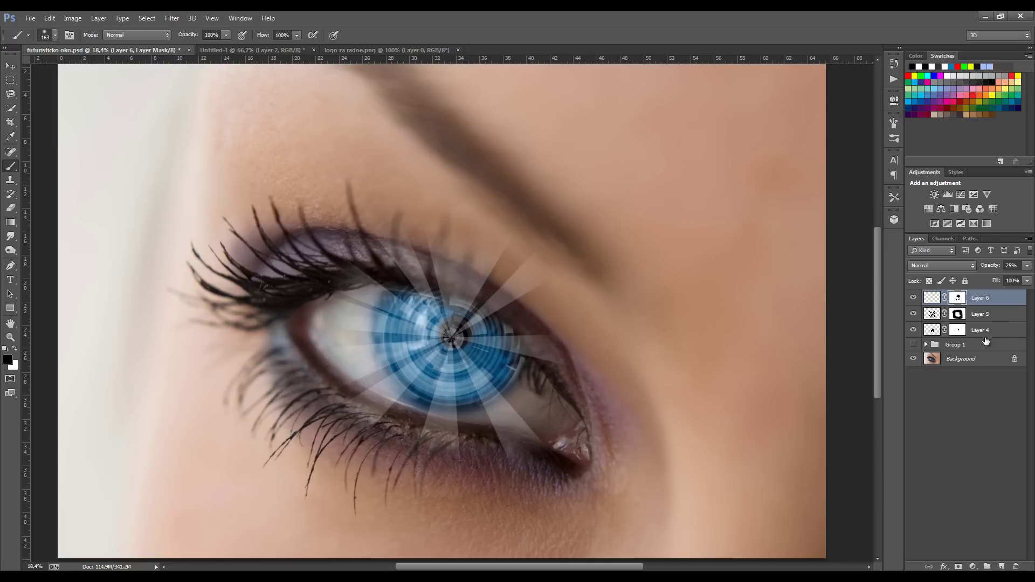
left_click(913, 314)
left_click(979, 314)
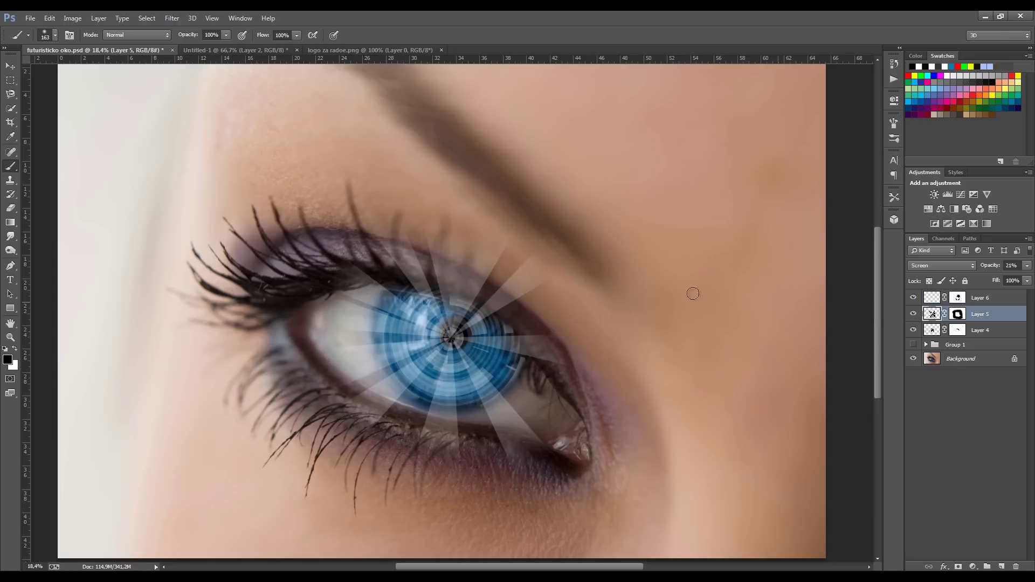
Enlarge the soft brush to a much larger size.
right_click(620, 284)
left_click_drag(716, 309, 752, 319)
left_click(582, 272)
right_click(629, 291)
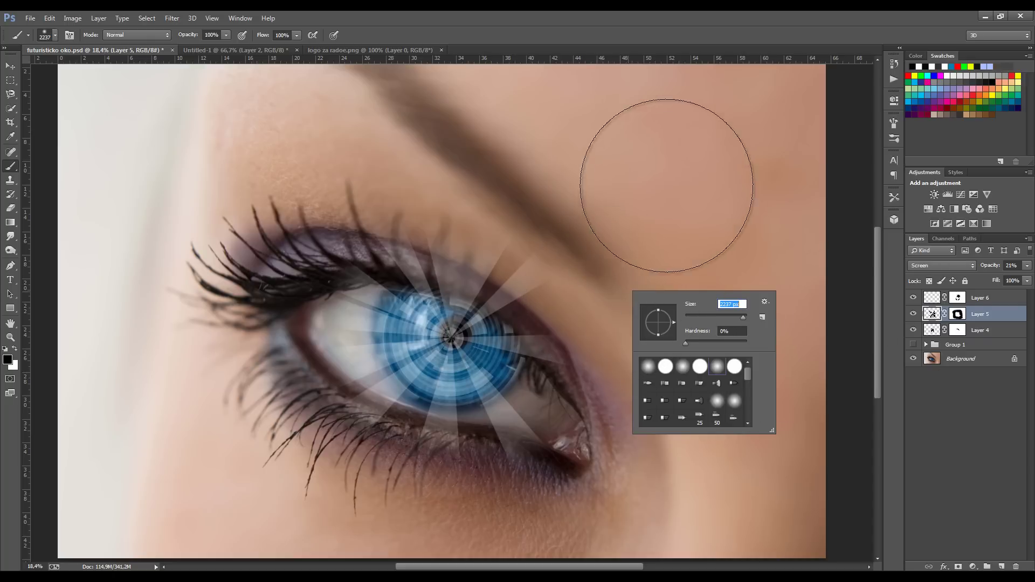
left_click(698, 167)
scroll(712, 166, "down", 3)
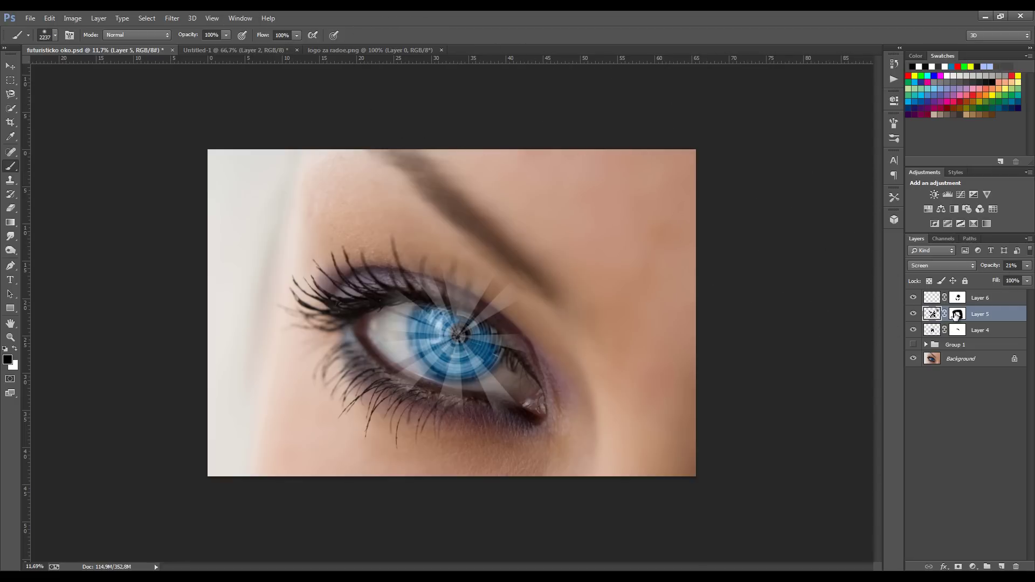
Fade Layer 5's outer rays on its mask at 56% brush opacity, then restore 100%.
left_click(956, 314)
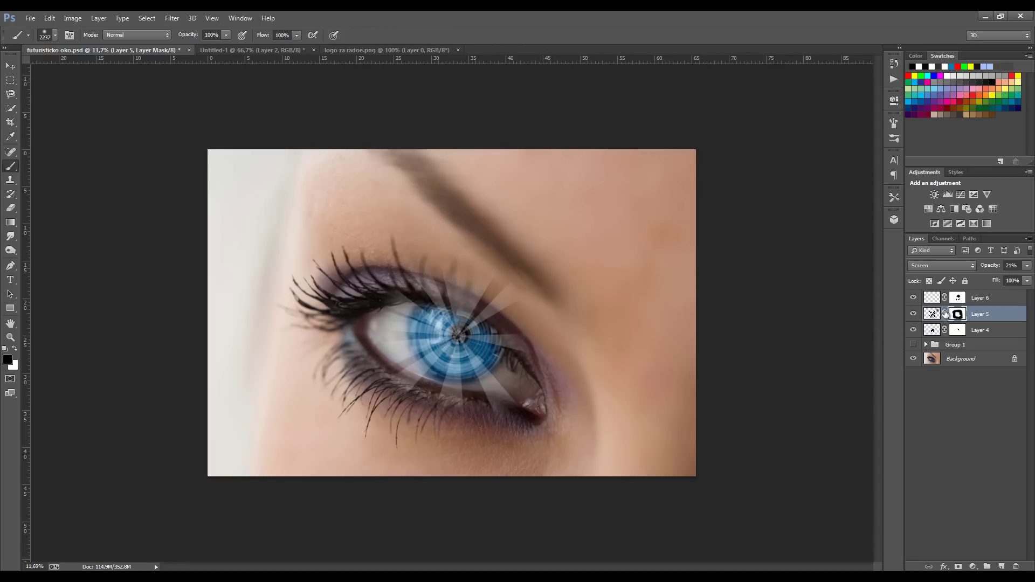
left_click(226, 35)
left_click_drag(202, 47, 202, 46)
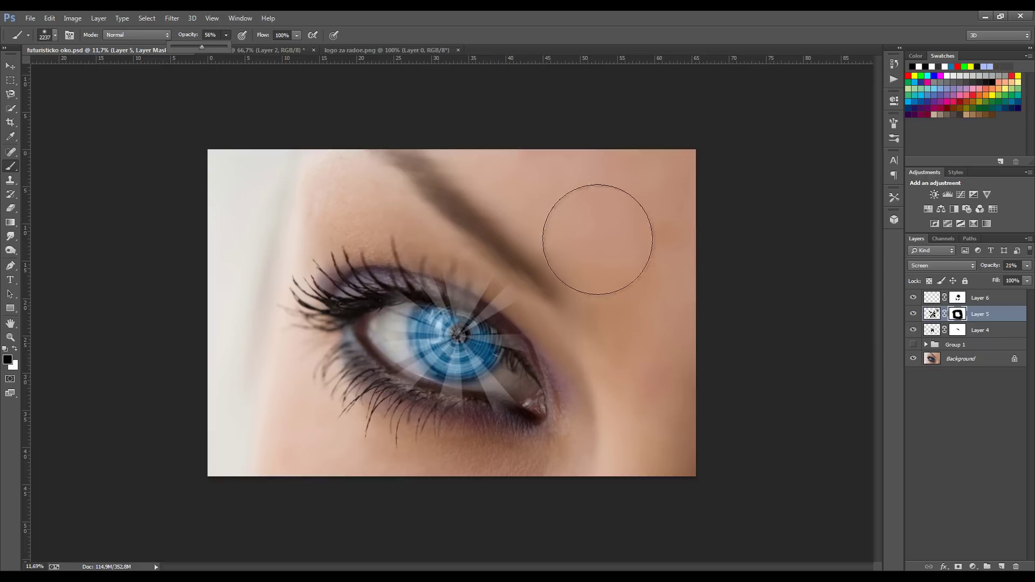
left_click(576, 286)
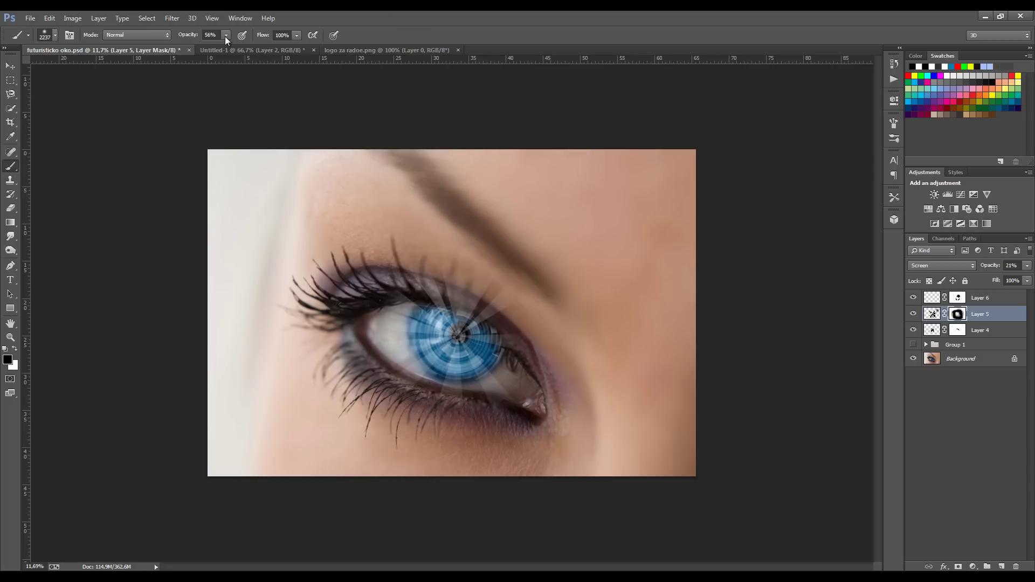
left_click_drag(227, 52, 254, 47)
left_click(253, 50)
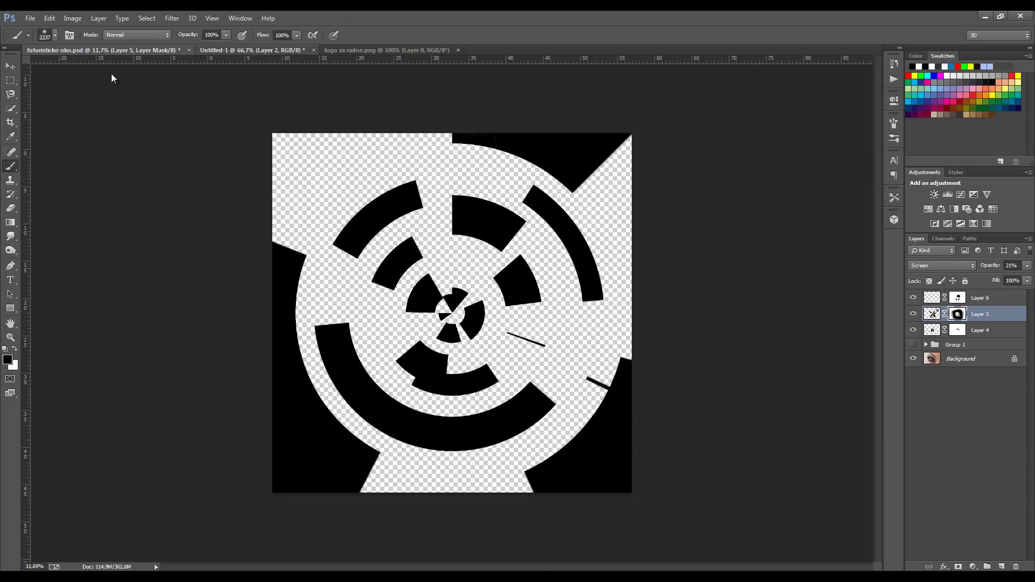
Drag the ring pattern into the eye document and zoom in on the eye.
left_click(11, 66)
left_click_drag(452, 313, 487, 371)
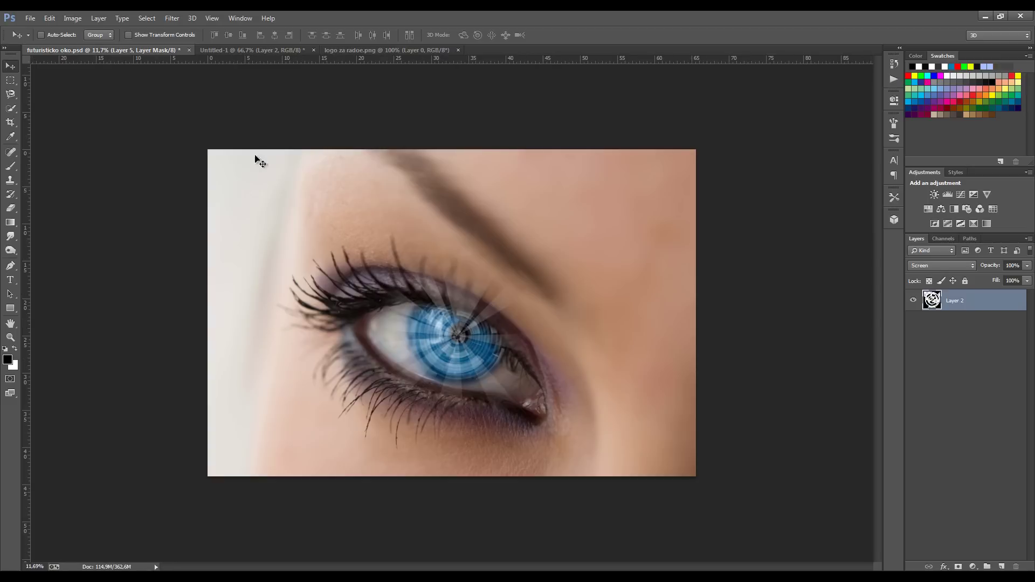
key("ctrl+plus")
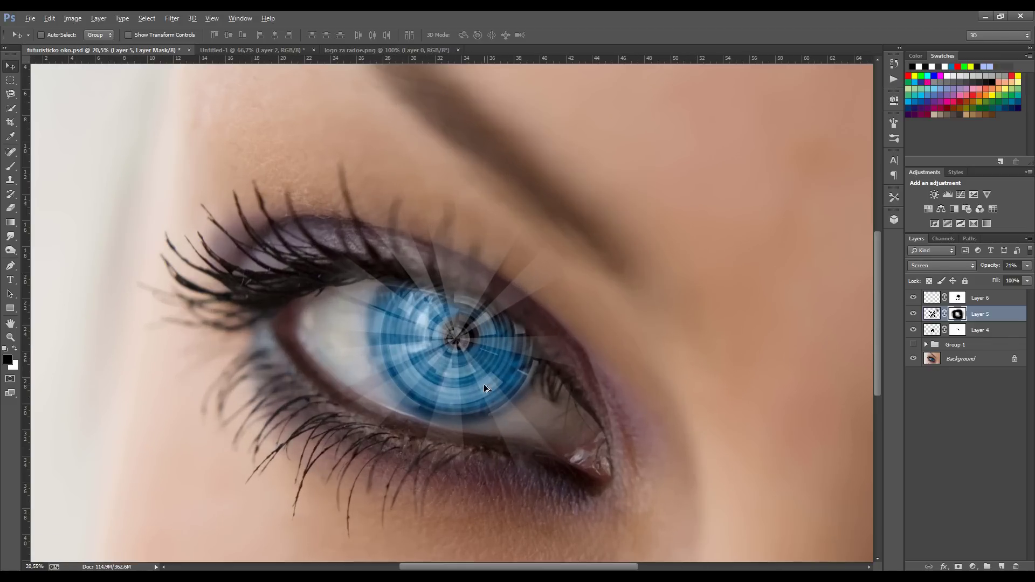
scroll(495, 407, "down", 1)
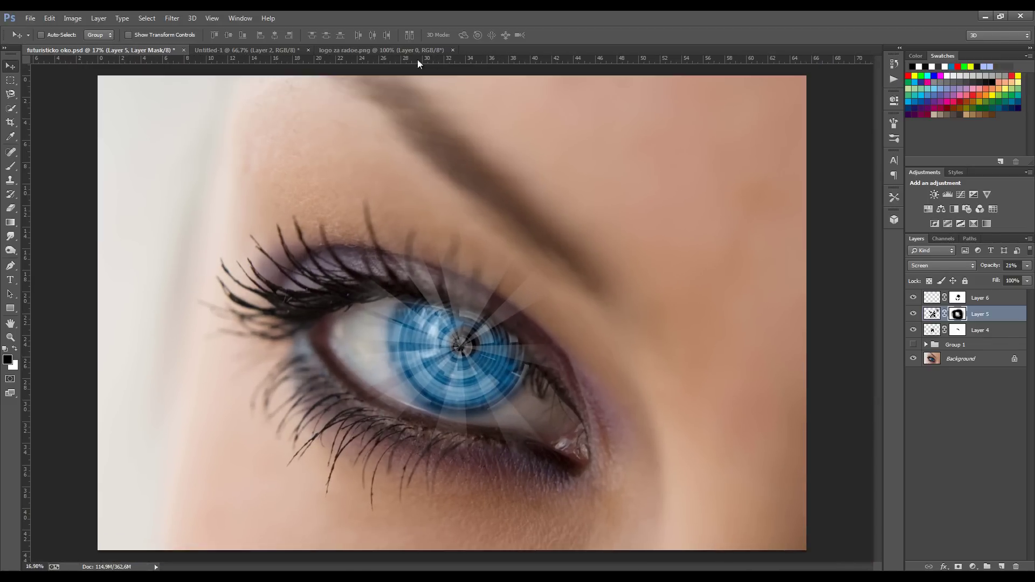
Fill Untitled-1's Layer 2 with white and minimize Photoshop.
left_click(266, 50)
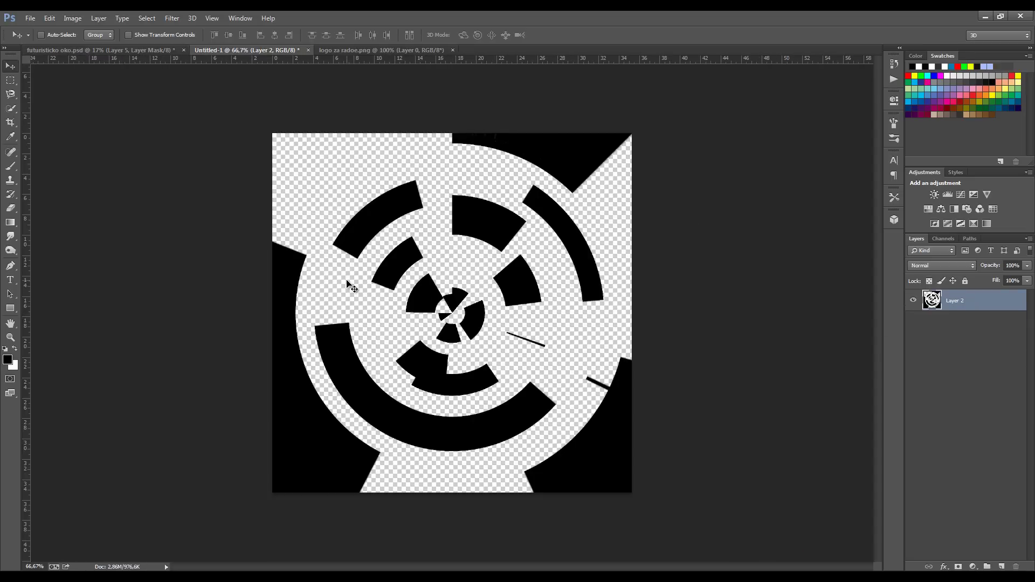
key("ctrl+BackSpace")
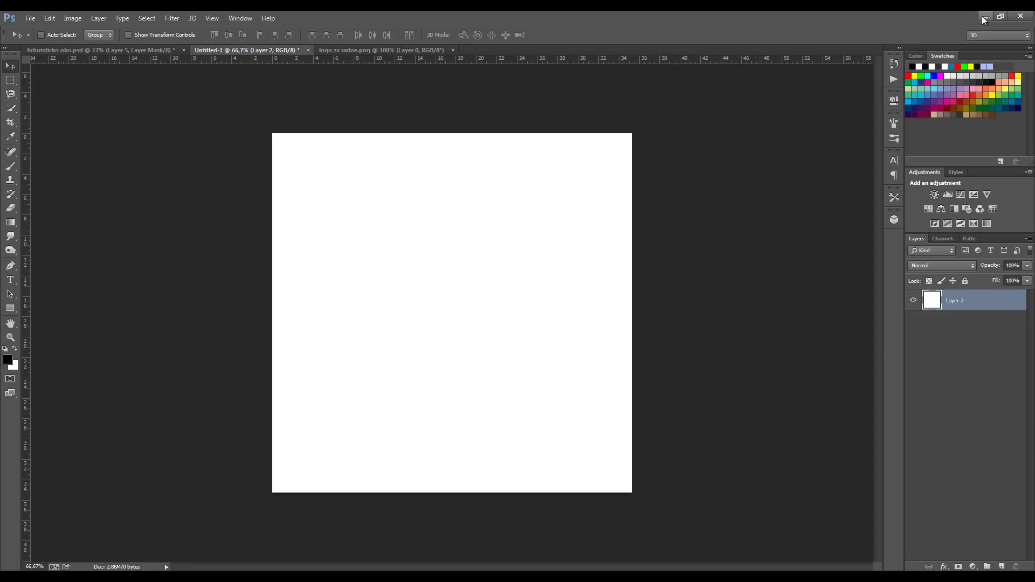
left_click(984, 17)
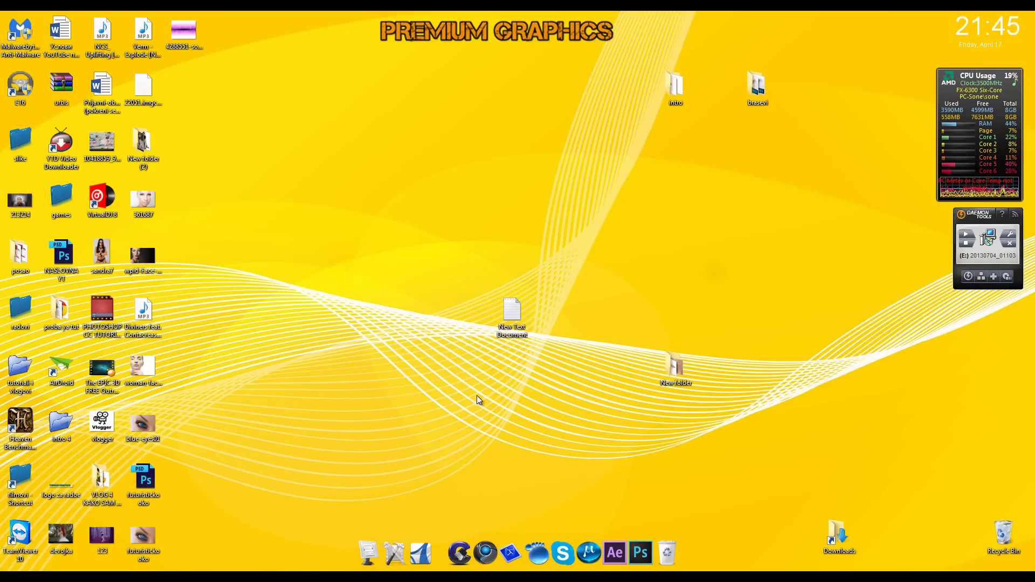
From New folder, drag the maxresdefault matrix-code image onto the Untitled-1 canvas.
double_click(687, 370)
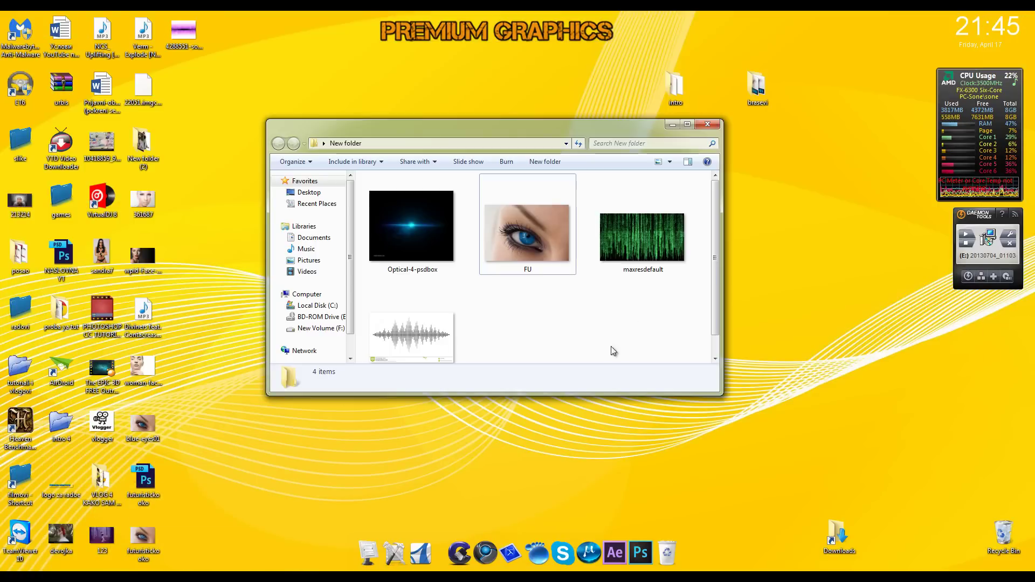
left_click(650, 248)
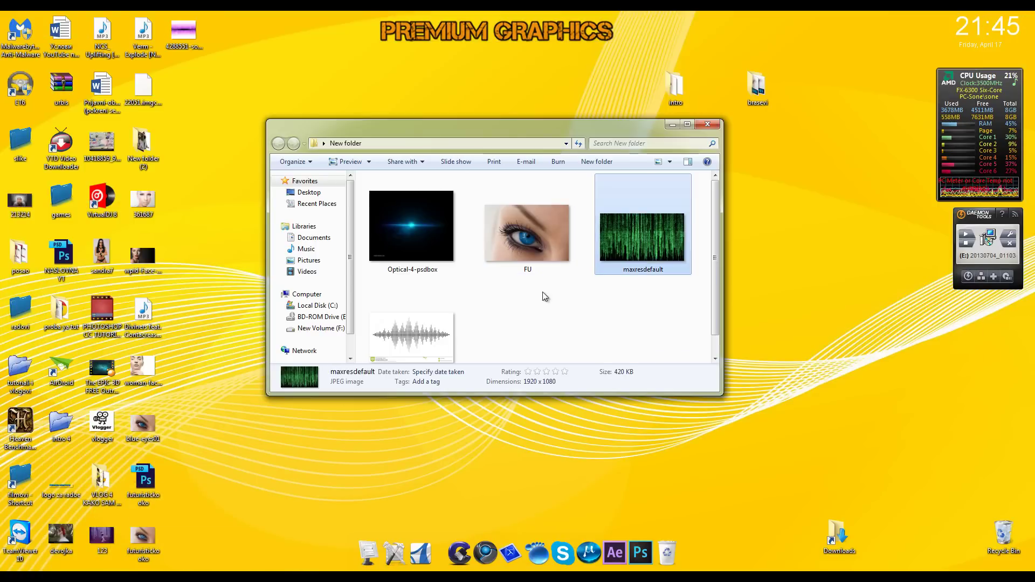
left_click_drag(430, 335, 439, 316)
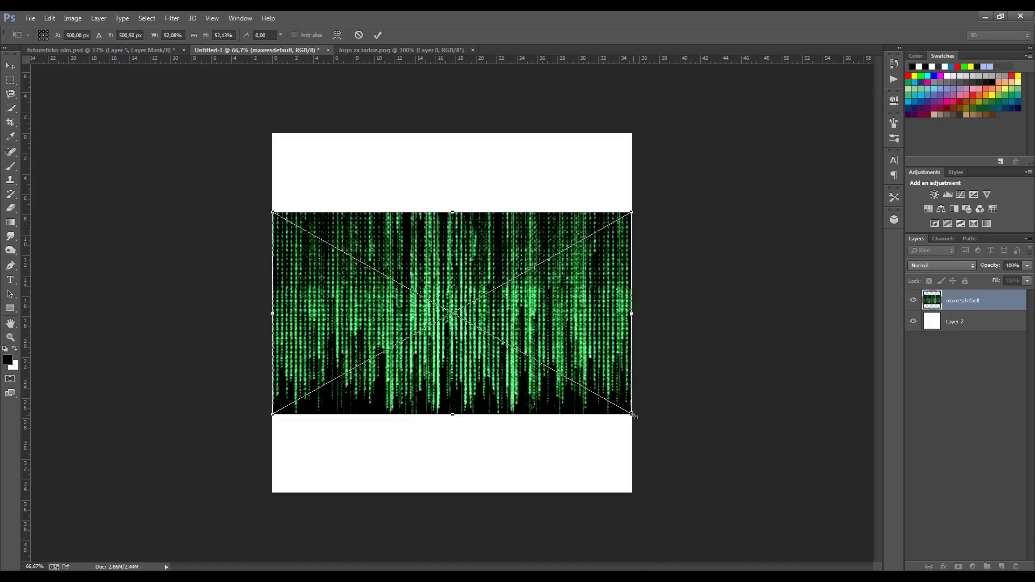
Scale the matrix-code image to fill the canvas, then enlarge the sound-wave image past the edges.
left_click_drag(634, 416, 787, 502)
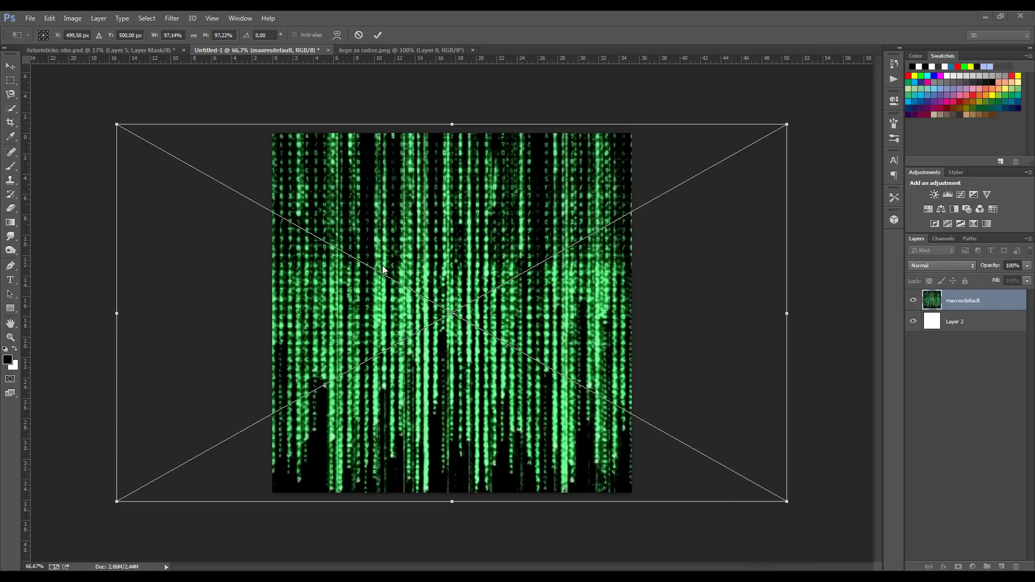
key("Return")
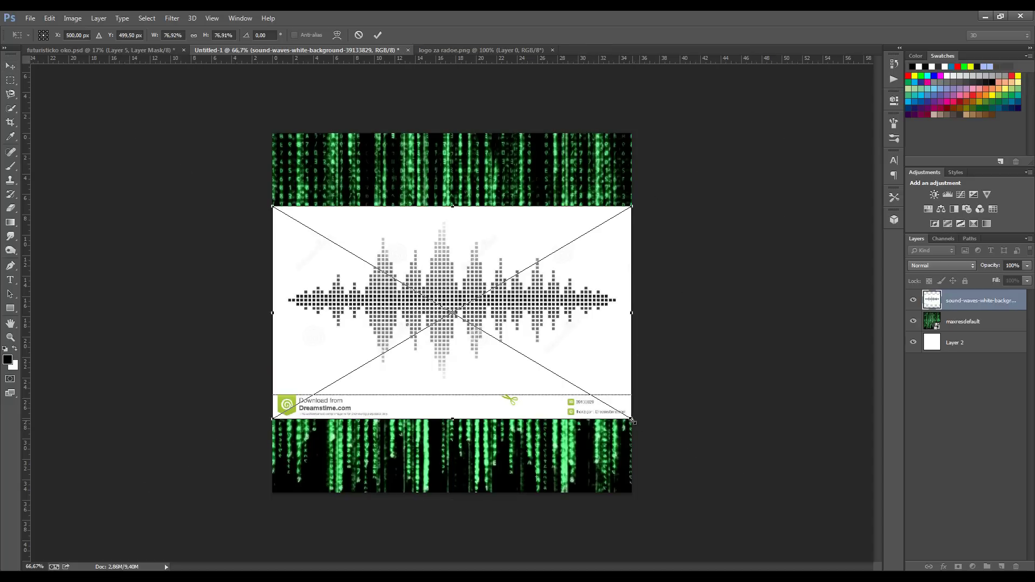
left_click_drag(639, 427, 727, 564)
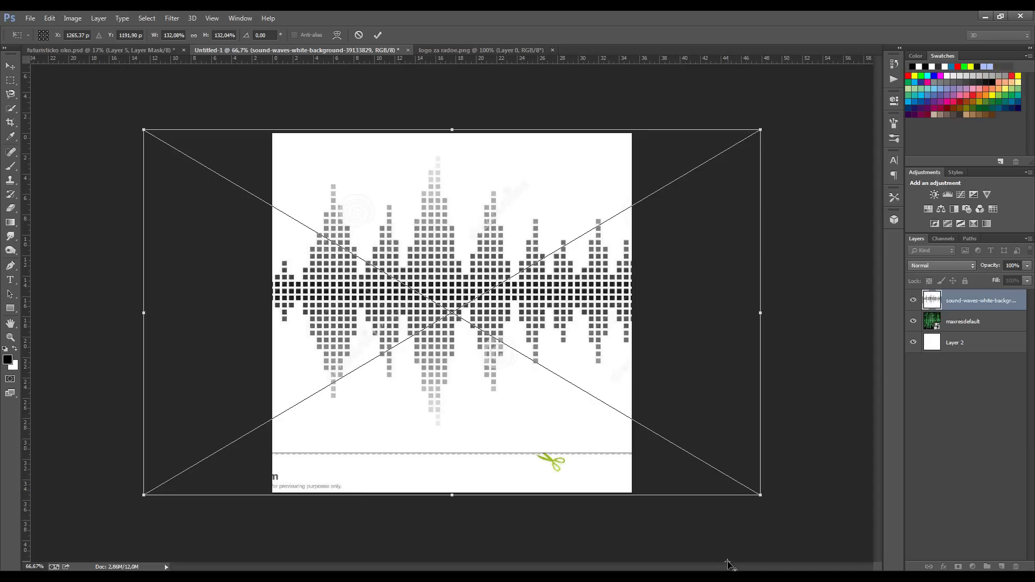
key("Return")
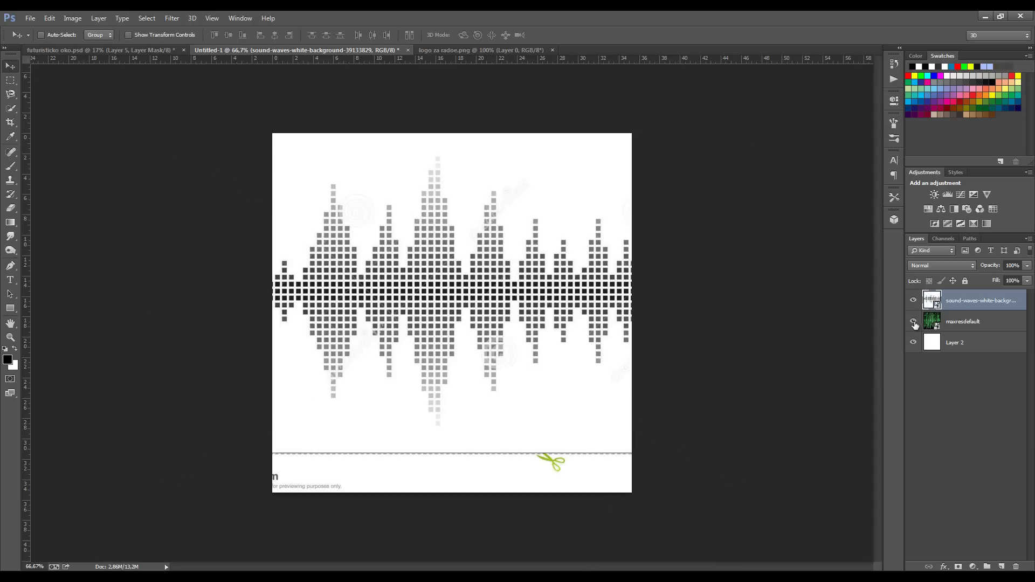
Hide maxresdefault and trial a Polar Coordinates distortion on the sound waves, then undo it.
left_click(914, 321)
left_click(173, 19)
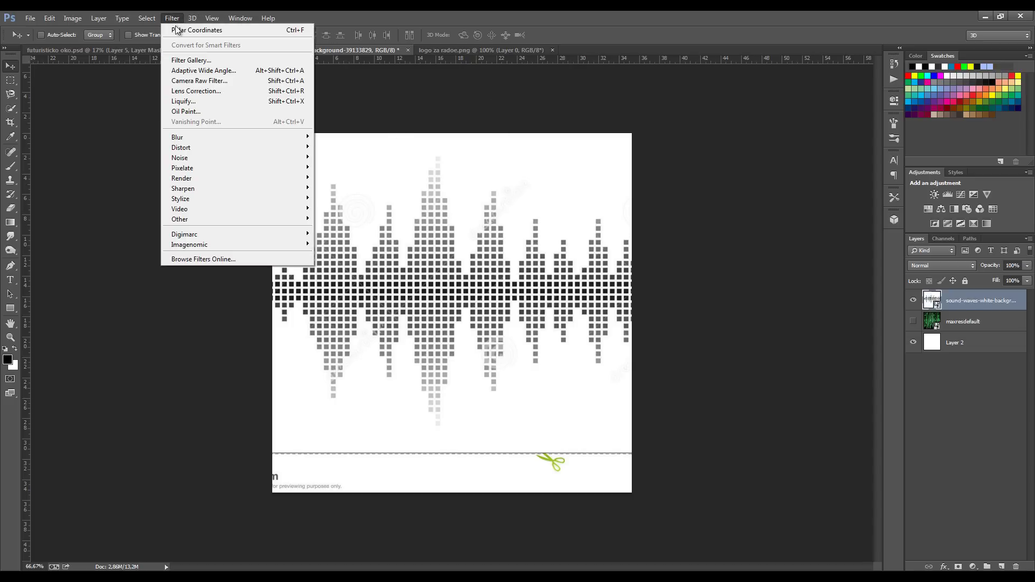
mouse_move(234, 147)
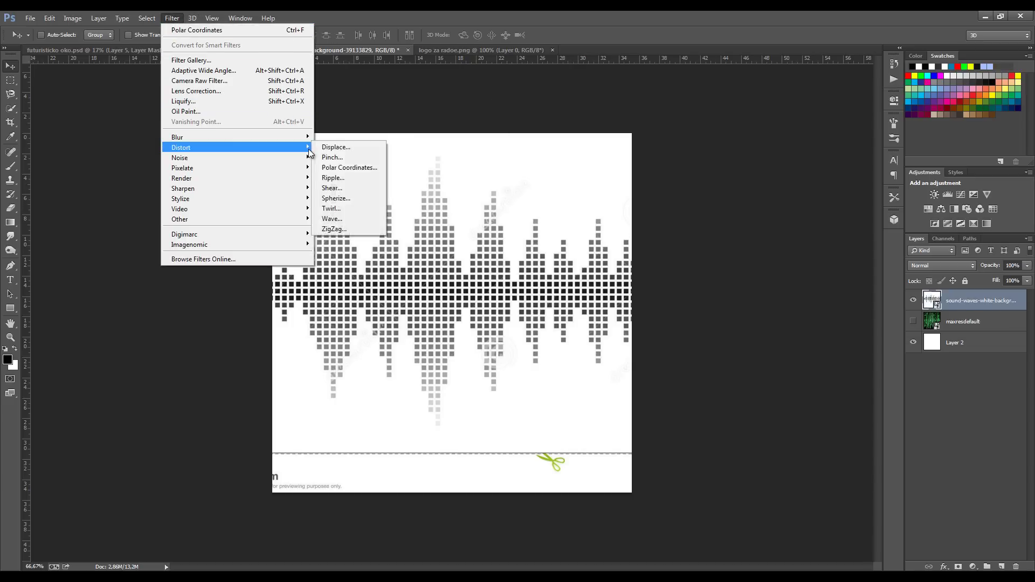
left_click(359, 170)
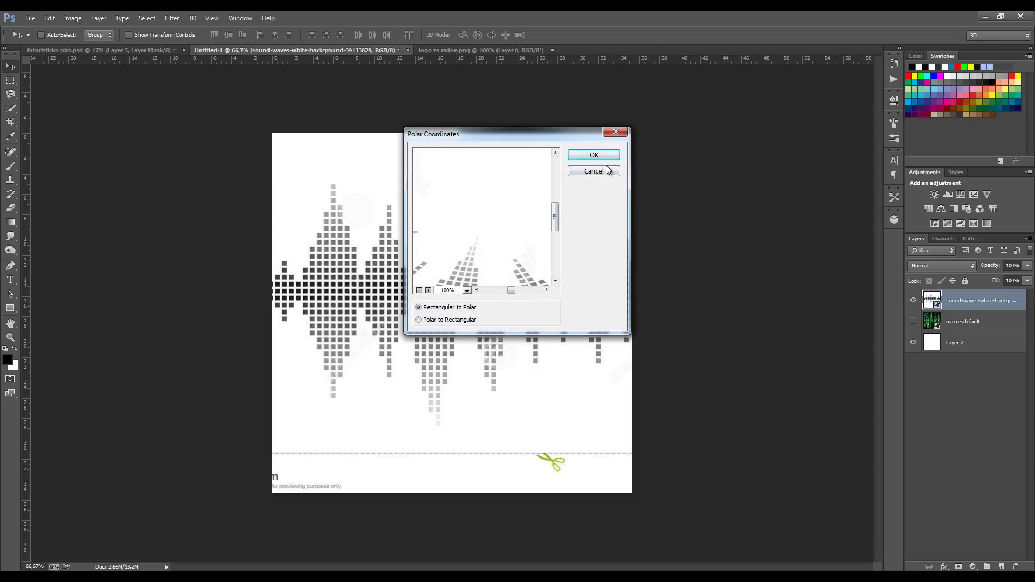
left_click(592, 155)
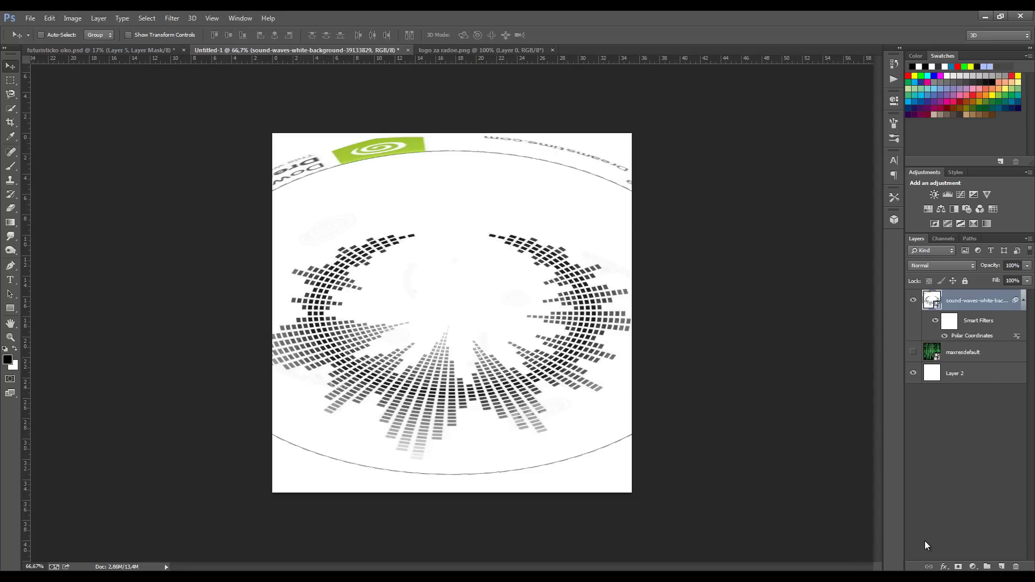
key("ctrl+z")
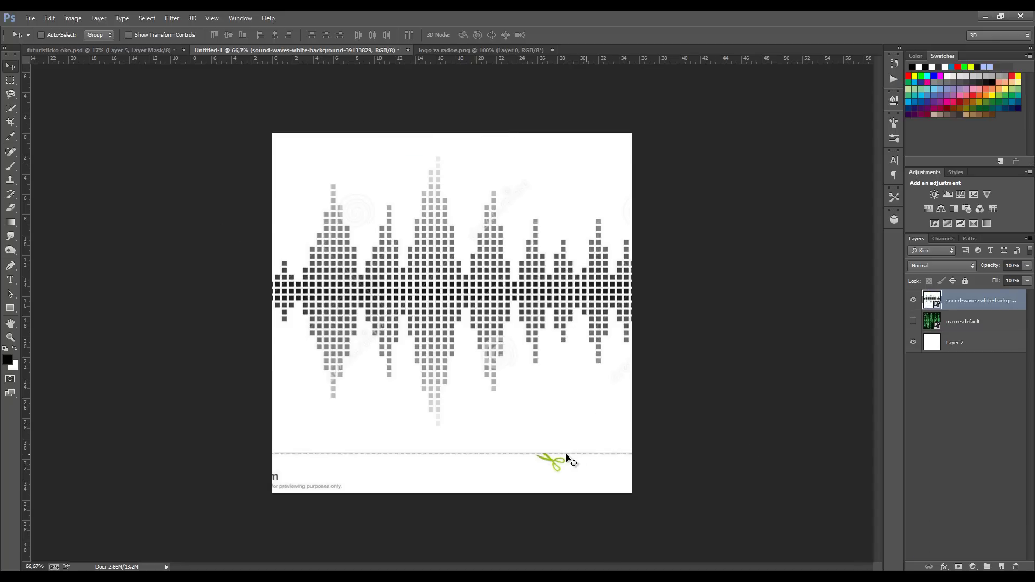
left_click(9, 80)
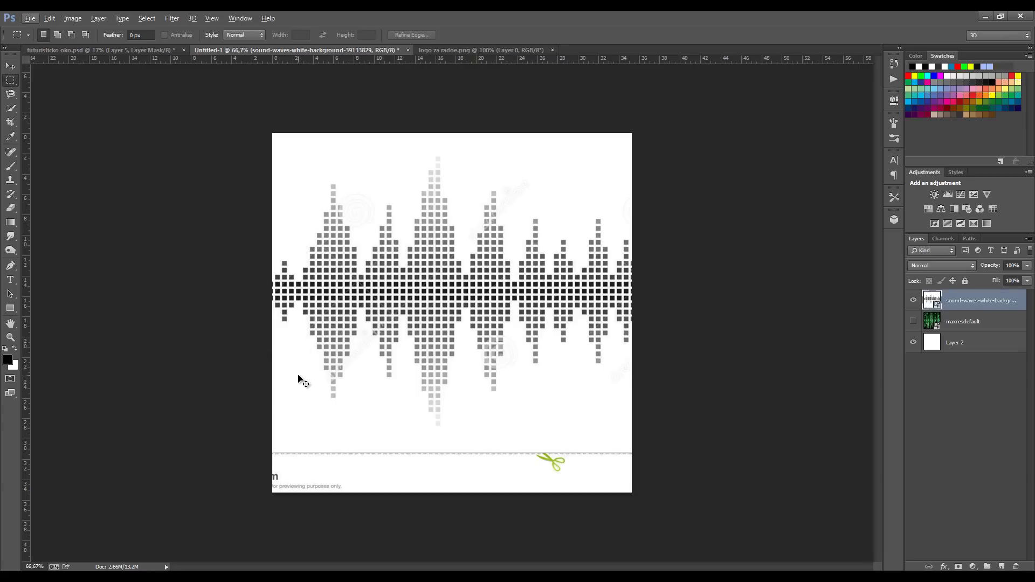
key("ctrl+t")
key("Return")
Rasterize the sound-wave layer and fill its bottom watermark strip with white.
right_click(980, 301)
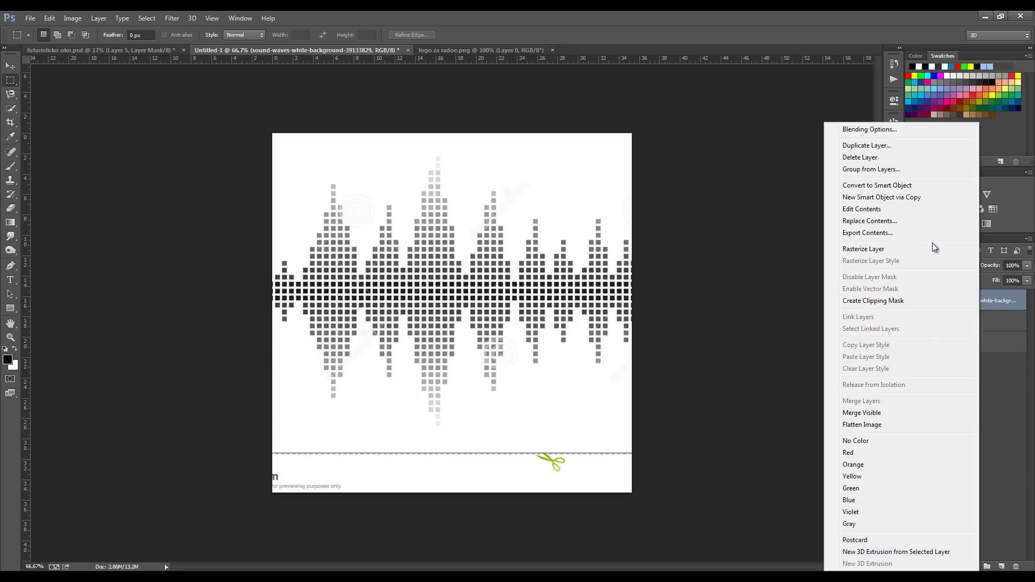
left_click(912, 252)
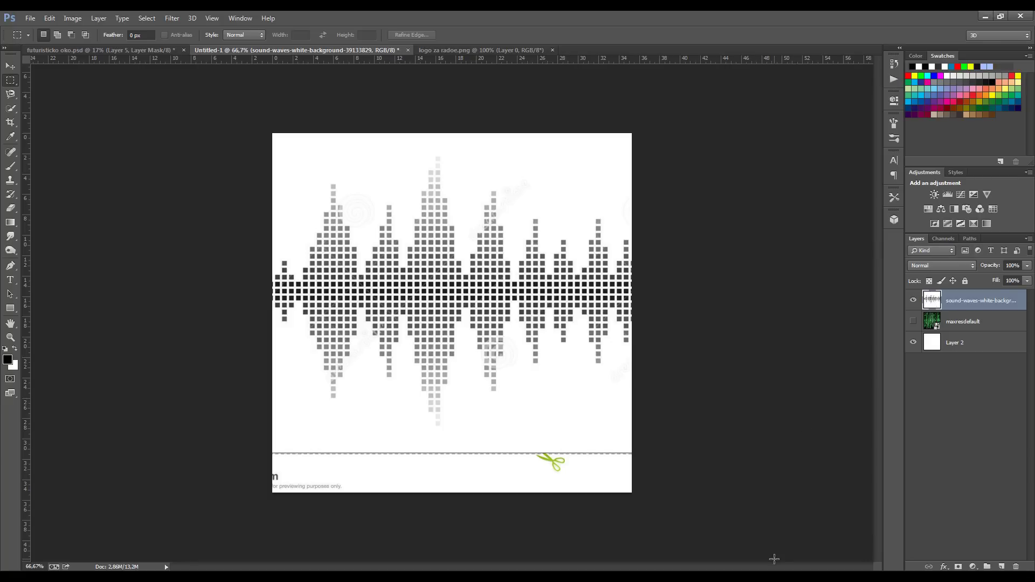
left_click_drag(774, 559, 178, 436)
scroll(250, 452, "down", 2)
scroll(250, 453, "down", 2)
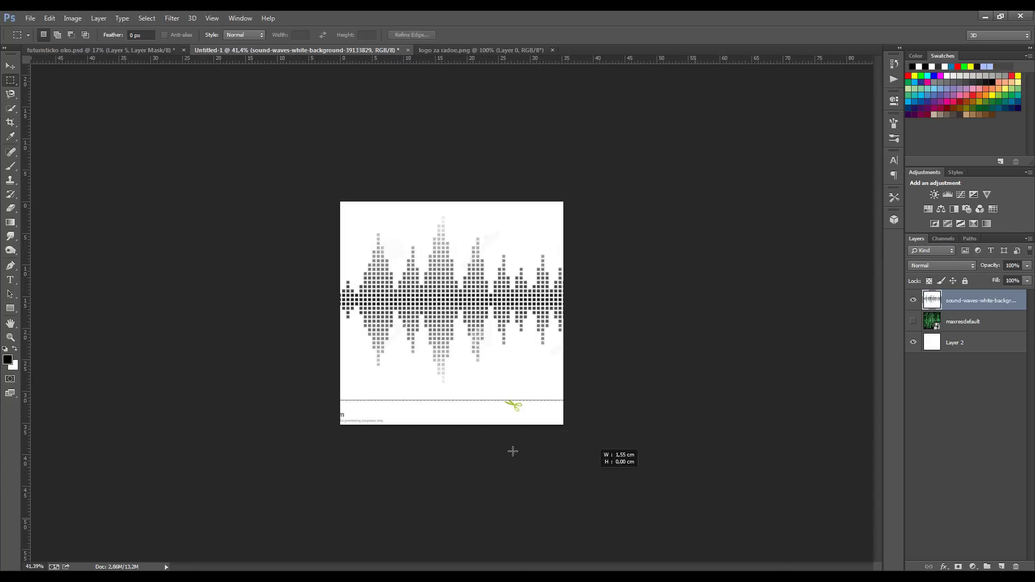
left_click_drag(513, 451, 117, 393)
key("Delete")
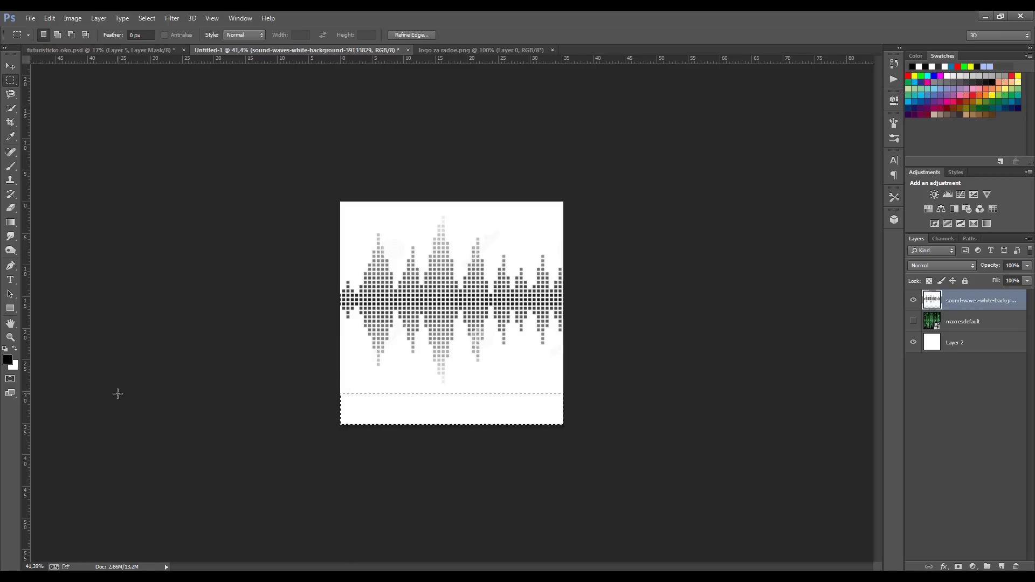
key("Return")
key("Return")
key("ctrl+d")
left_click(10, 65)
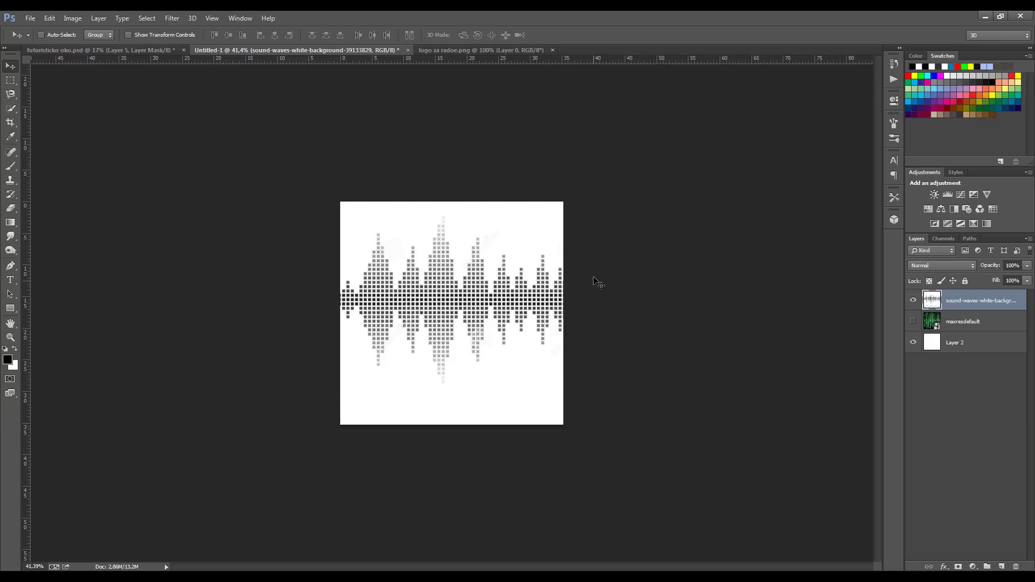
Apply Polar Coordinates (Rectangular to Polar) and drag the circular waves into the eye photo.
left_click(172, 18)
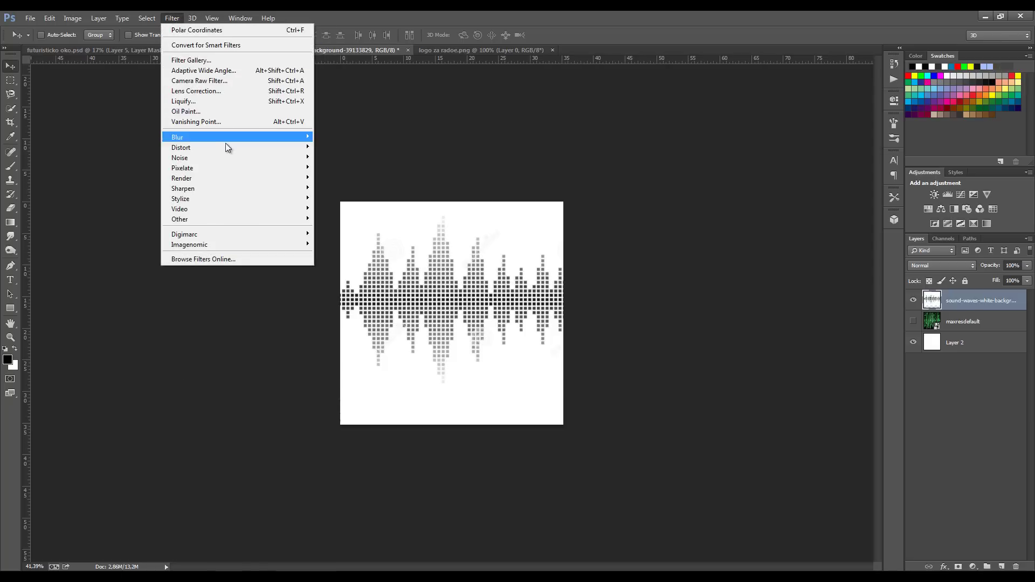
mouse_move(181, 147)
left_click(349, 167)
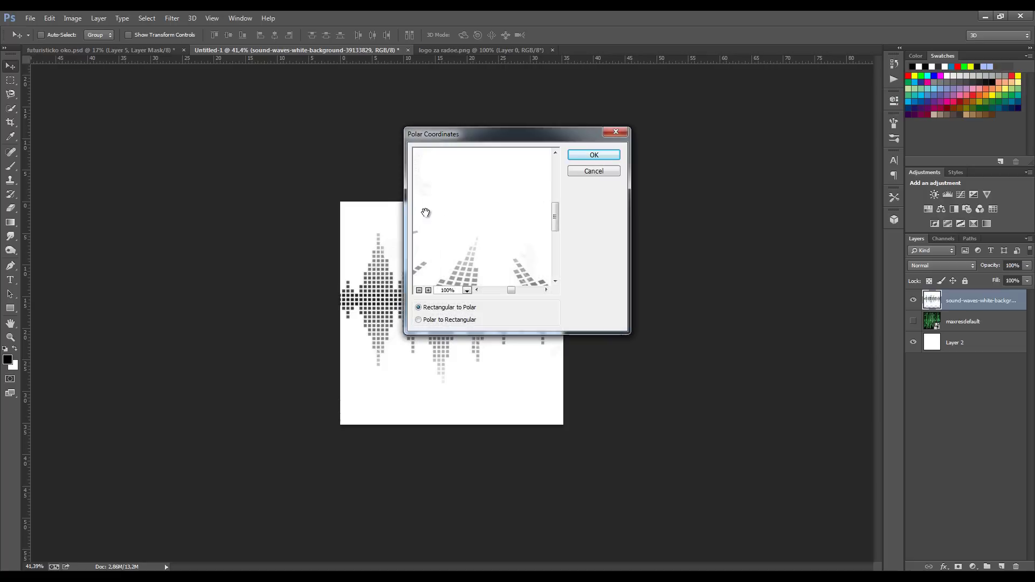
left_click(419, 290)
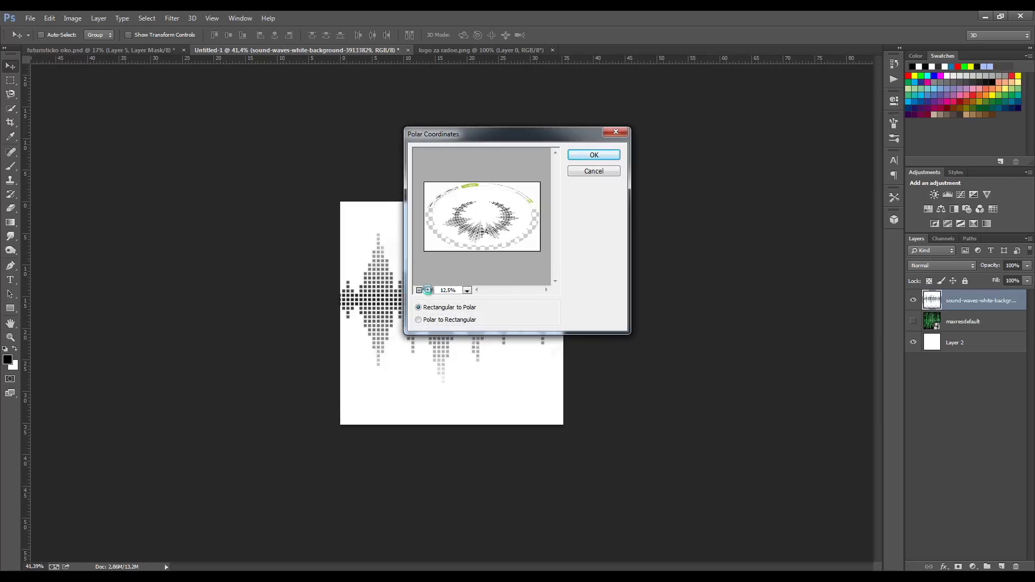
left_click(588, 157)
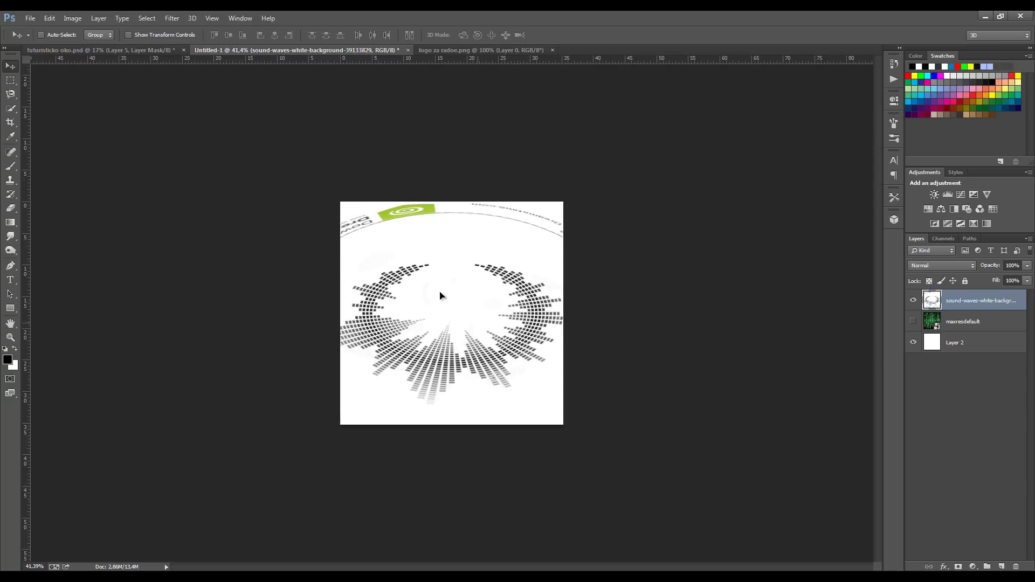
mouse_move(440, 293)
left_mouse_down()
mouse_move(145, 53)
mouse_move(454, 277)
mouse_move(526, 383)
mouse_move(480, 377)
left_mouse_up()
Set the sound-wave ring layer to Screen blend mode and centre it on the iris.
left_click(965, 265)
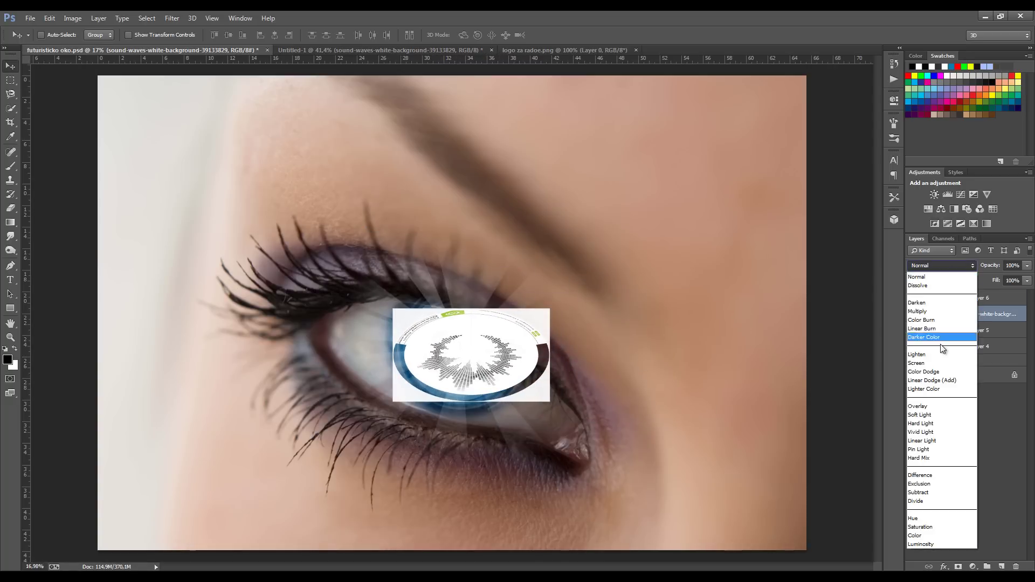
left_click(933, 361)
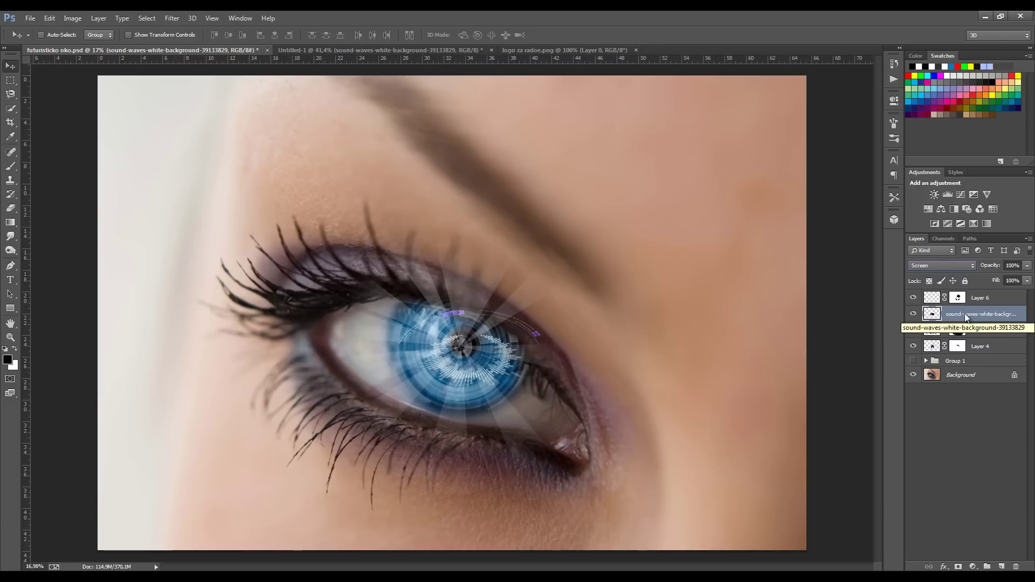
mouse_move(488, 369)
left_mouse_down()
mouse_move(444, 357)
mouse_move(468, 359)
mouse_move(506, 390)
left_mouse_up()
scroll(467, 359, "up", 3)
Stretch the ring to about 130% height with Ctrl+T, shift it up slightly, and commit.
scroll(478, 373, "up", 2)
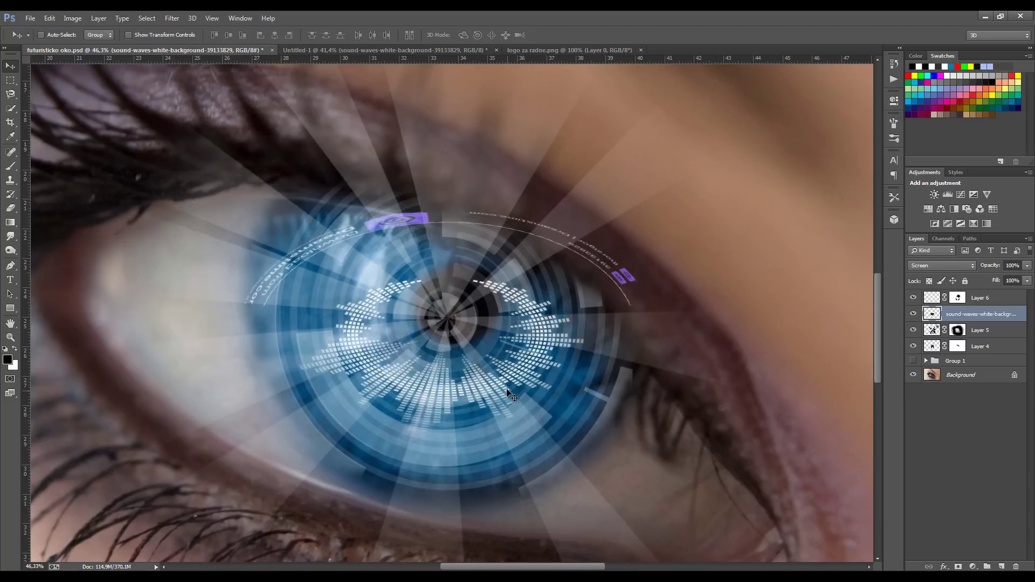
key("ctrl+t")
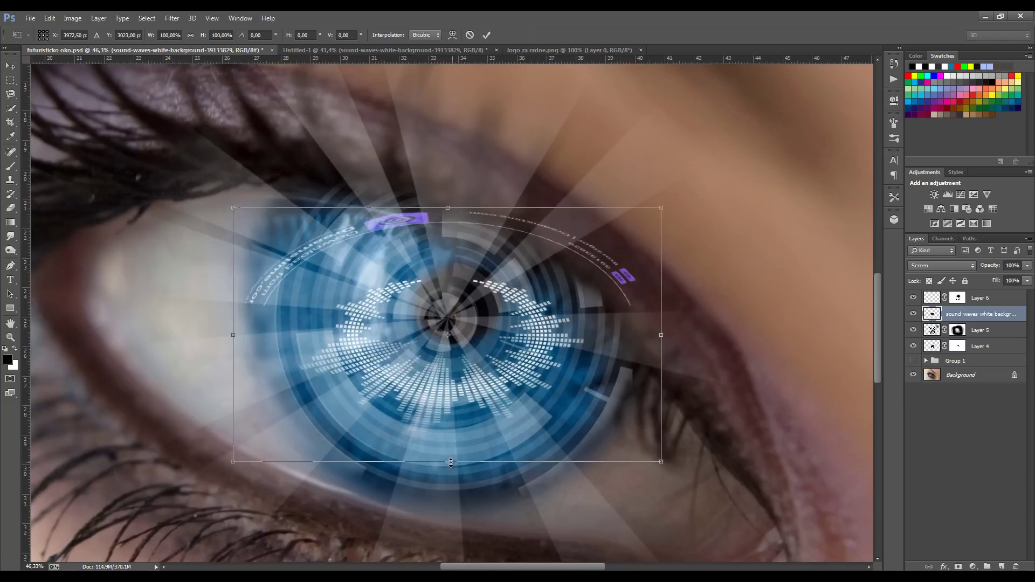
left_click_drag(451, 462, 446, 517)
left_click_drag(449, 205, 449, 175)
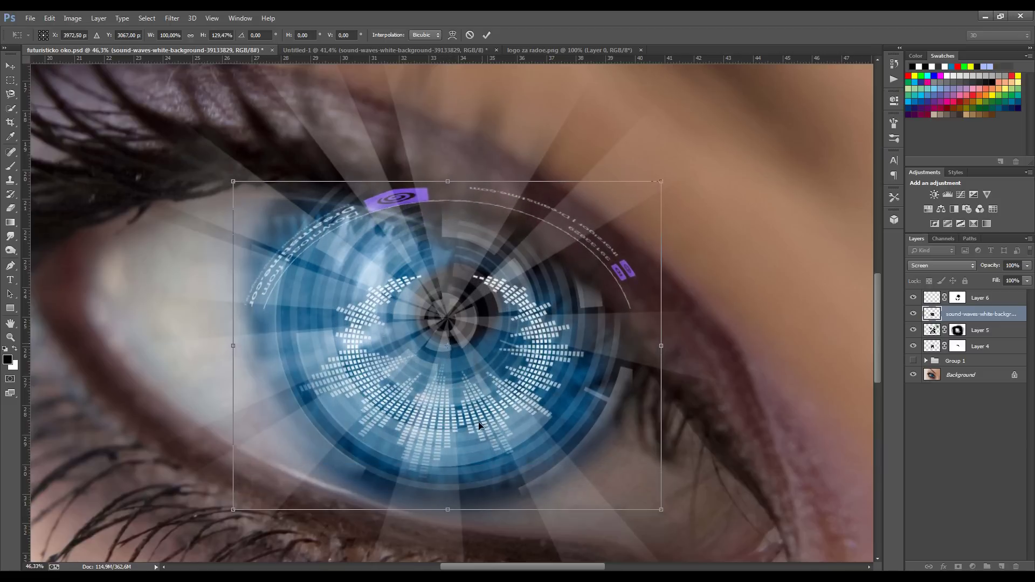
left_click_drag(465, 418, 465, 396)
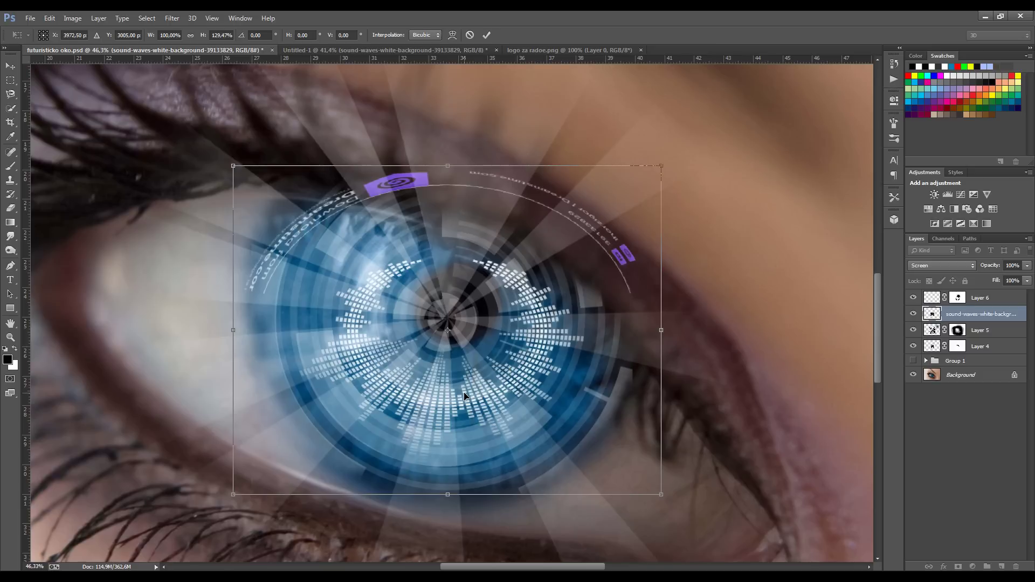
key("Return")
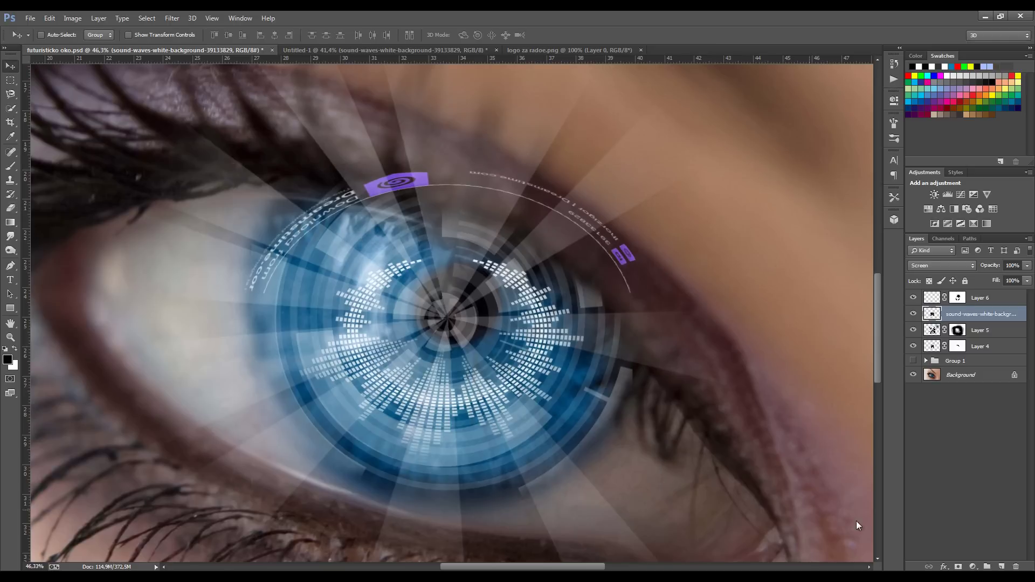
Add a layer mask to the sound-wave layer and pick a small brush.
left_click(958, 564)
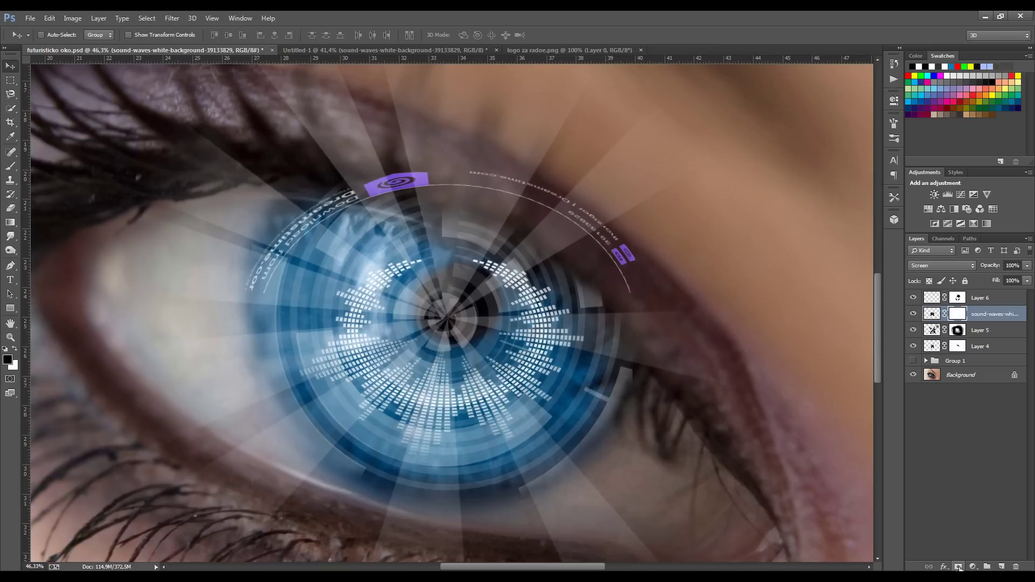
left_click(10, 166)
right_click(364, 193)
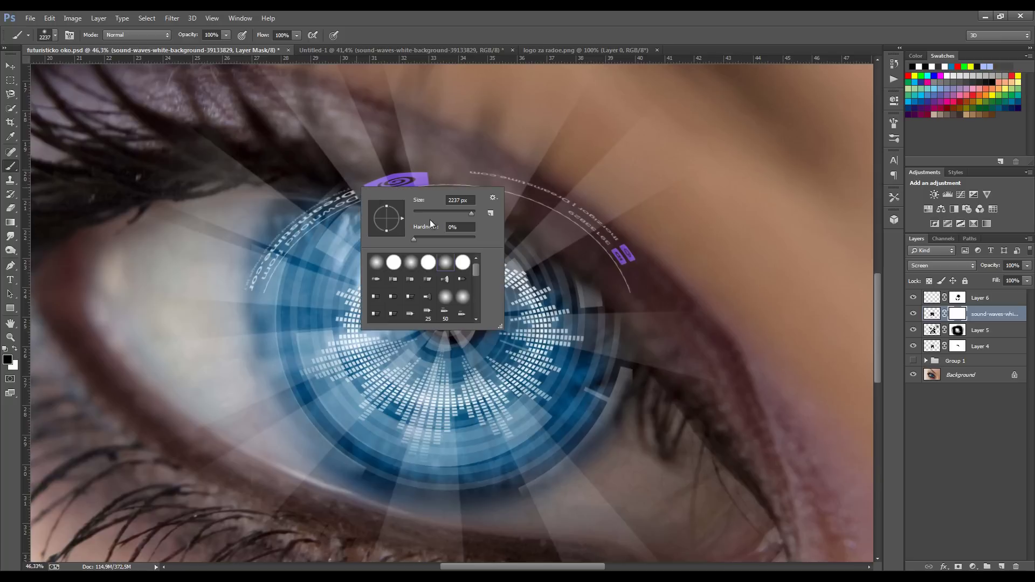
left_click(425, 212)
Paint out the purple spiral, watermark text, arc text, badges and white streaks on the mask.
left_click(421, 171)
mouse_move(426, 178)
left_mouse_down()
mouse_move(339, 190)
mouse_move(304, 215)
mouse_move(253, 302)
mouse_move(293, 224)
mouse_move(259, 275)
left_mouse_up()
left_click_drag(342, 185, 324, 203)
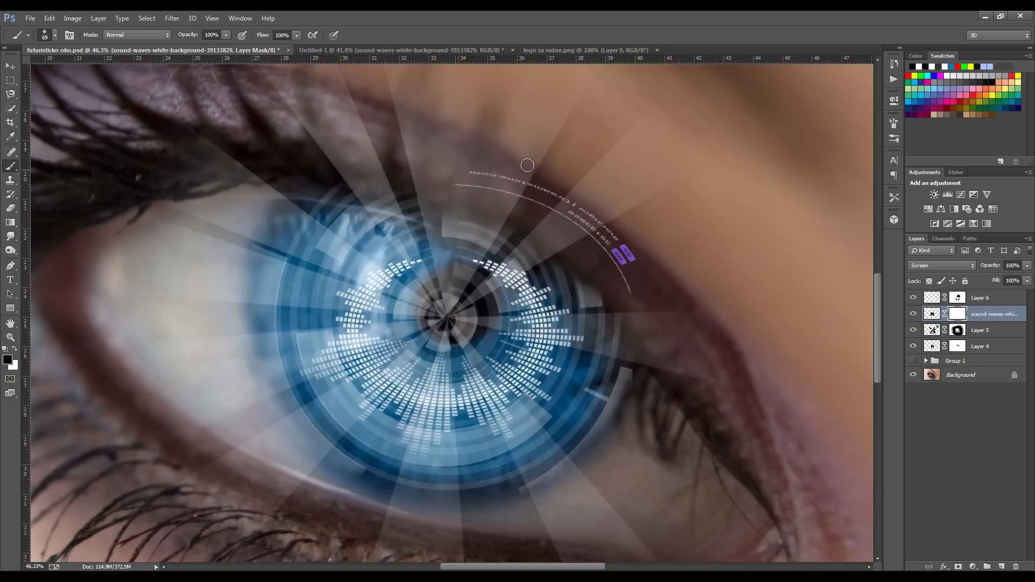
mouse_move(458, 184)
left_mouse_down()
mouse_move(585, 222)
mouse_move(614, 253)
mouse_move(629, 253)
mouse_move(626, 284)
left_mouse_up()
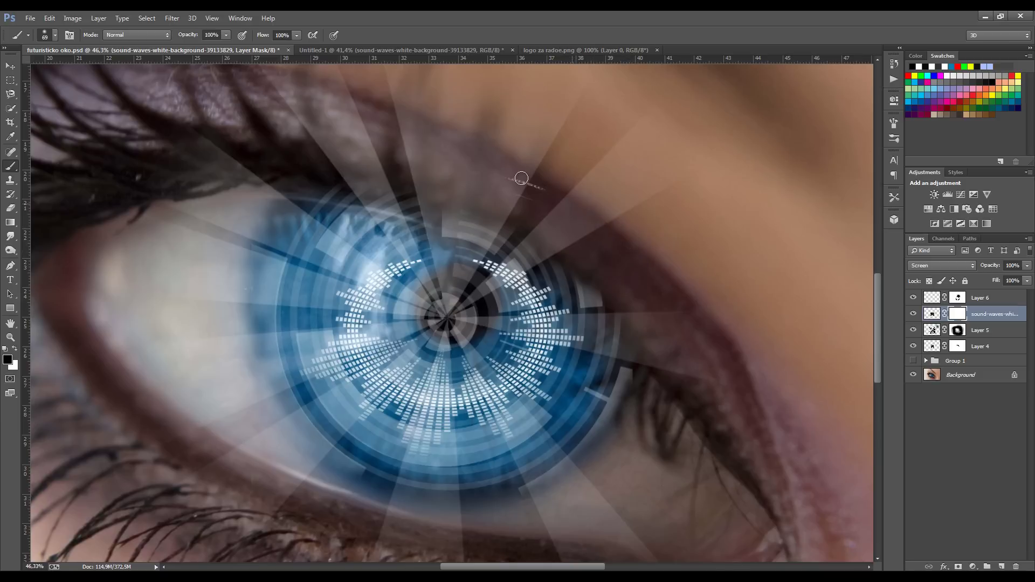
left_click_drag(522, 176, 531, 196)
scroll(593, 196, "down", 1)
scroll(596, 197, "down", 1)
scroll(613, 210, "down", 1)
scroll(613, 209, "up", 1)
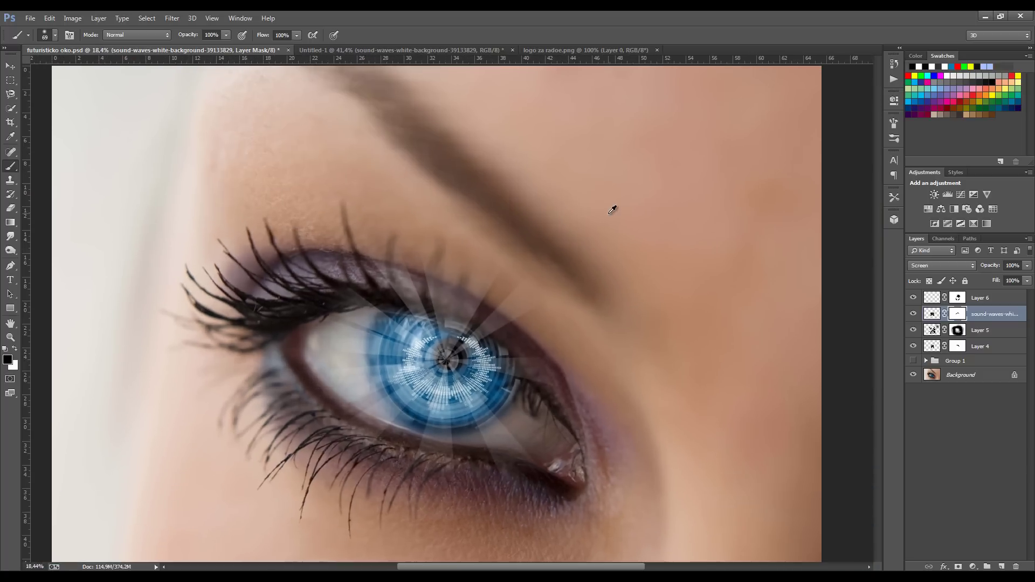
scroll(516, 372, "up", 1)
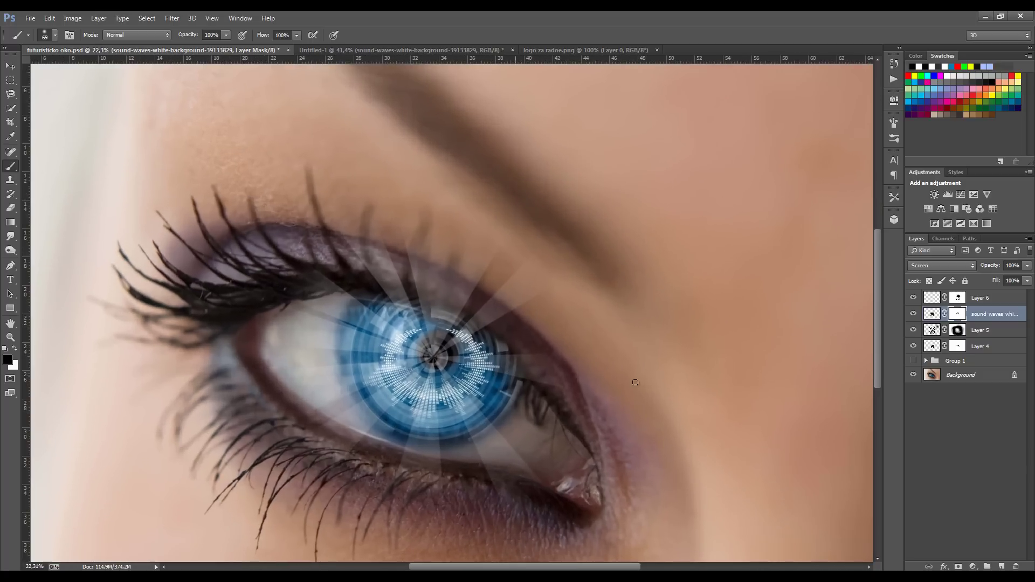
Rotate the sound-wave ring about 18° to follow the eye's angle.
key("ctrl+t")
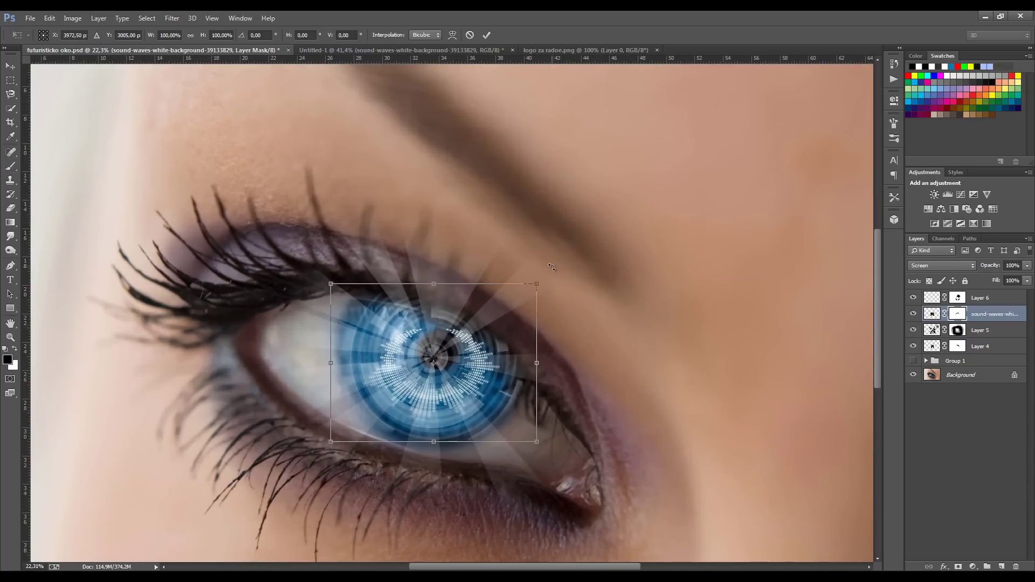
left_click_drag(559, 277, 565, 321)
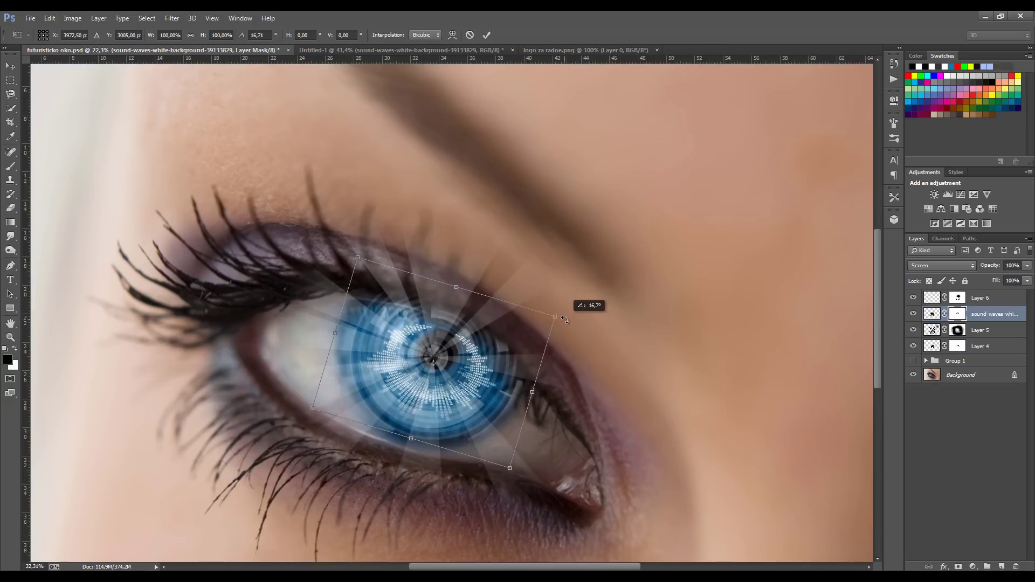
key("Return")
Lower the sound-waves layer's opacity to about 68%.
key("b")
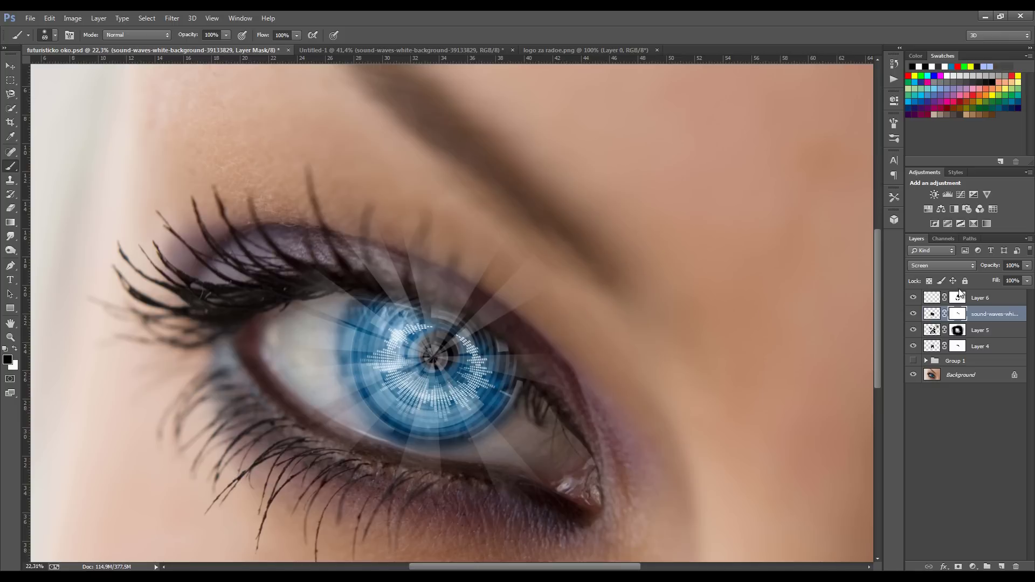
key("ctrl+2")
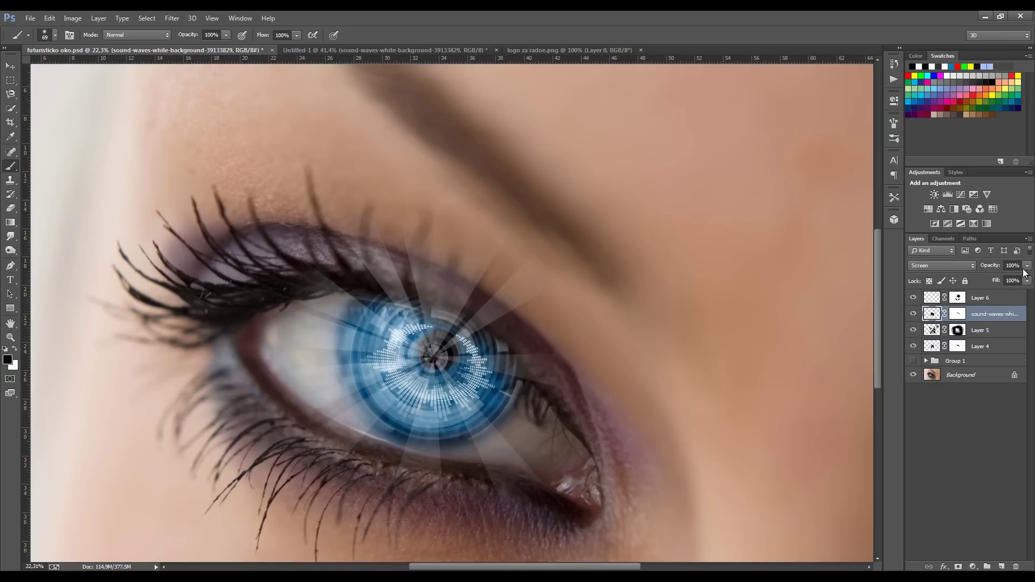
left_click(1027, 266)
left_click_drag(1026, 278, 1012, 280)
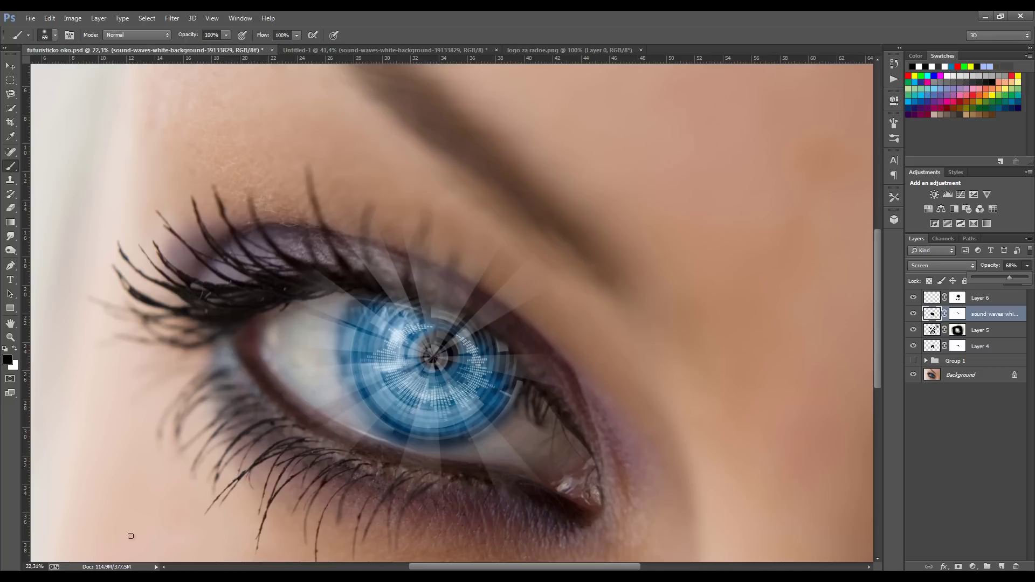
In Untitled-1, delete the sound-waves layer and make the maxresdefault layer visible.
left_click(311, 50)
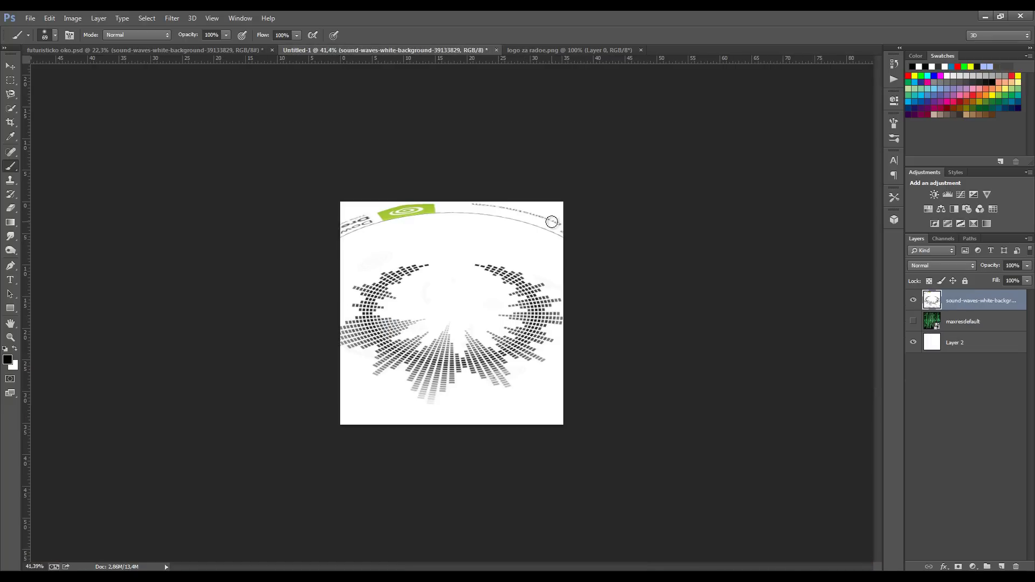
key("Delete")
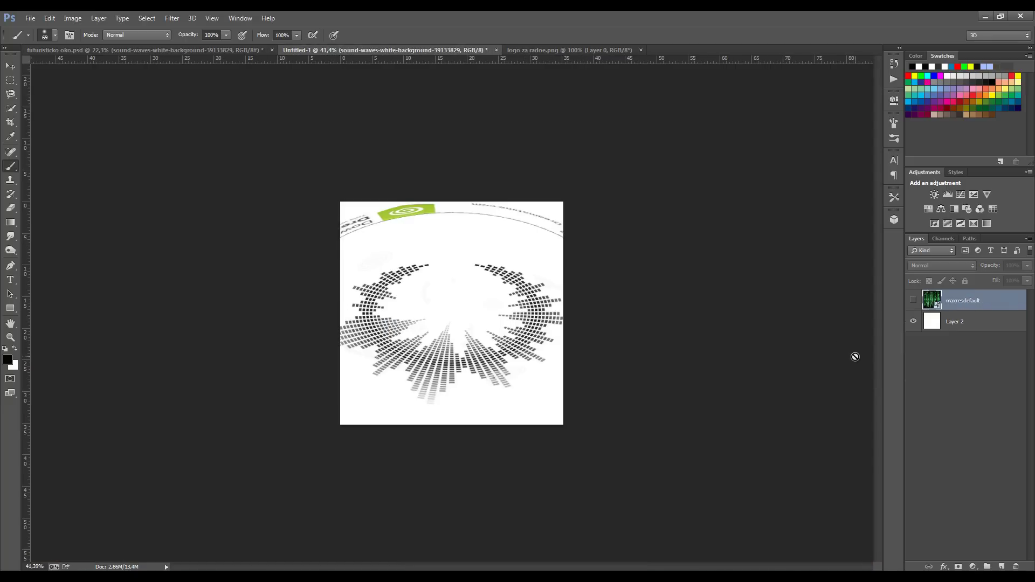
left_click(913, 300)
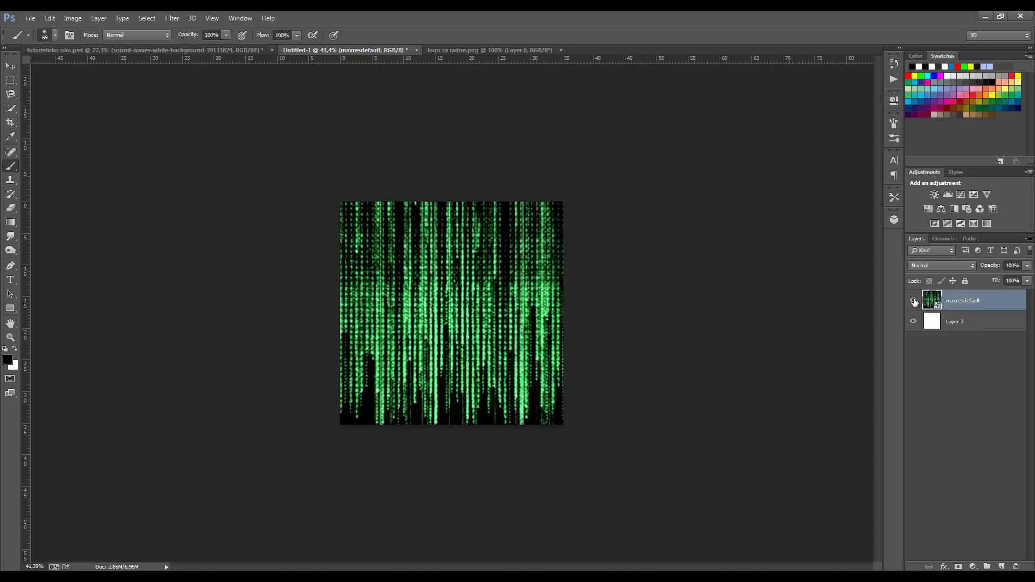
left_click(222, 50)
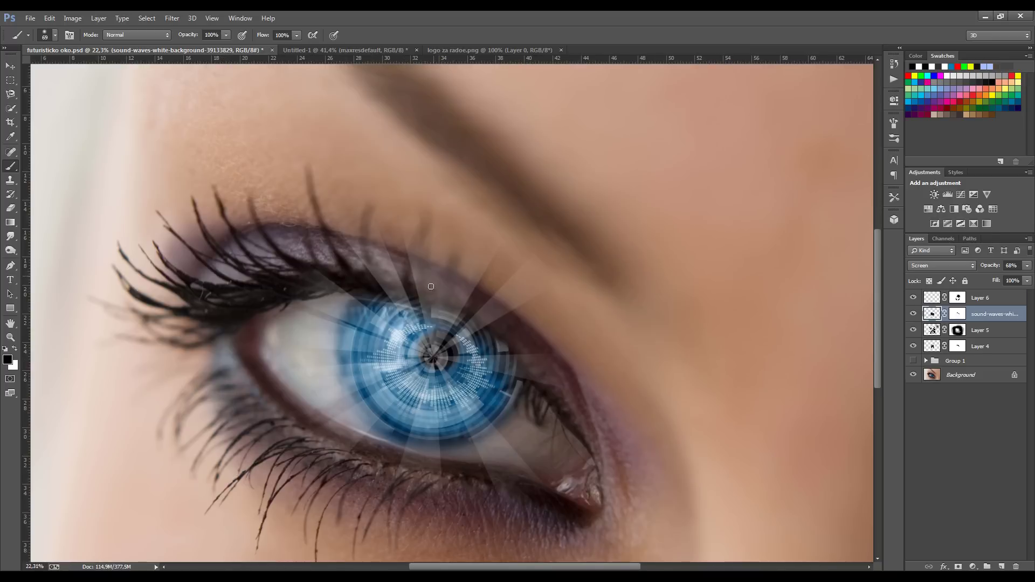
left_click(378, 50)
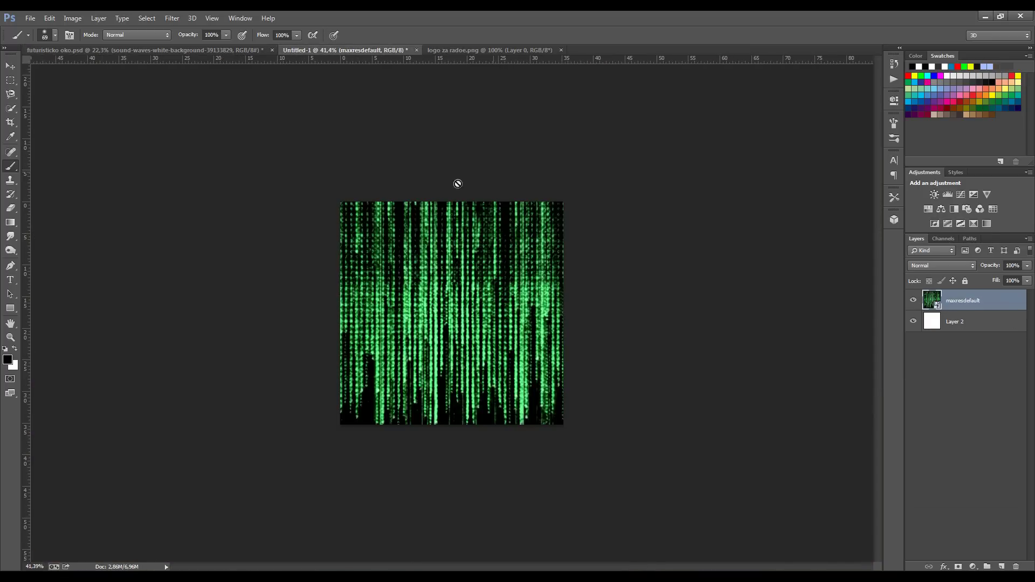
left_click(10, 65)
Drag the matrix-code image into the eye photo above Layer 6 and scale it up over the eye.
mouse_move(254, 216)
left_mouse_down()
mouse_move(140, 54)
mouse_move(430, 358)
left_mouse_up()
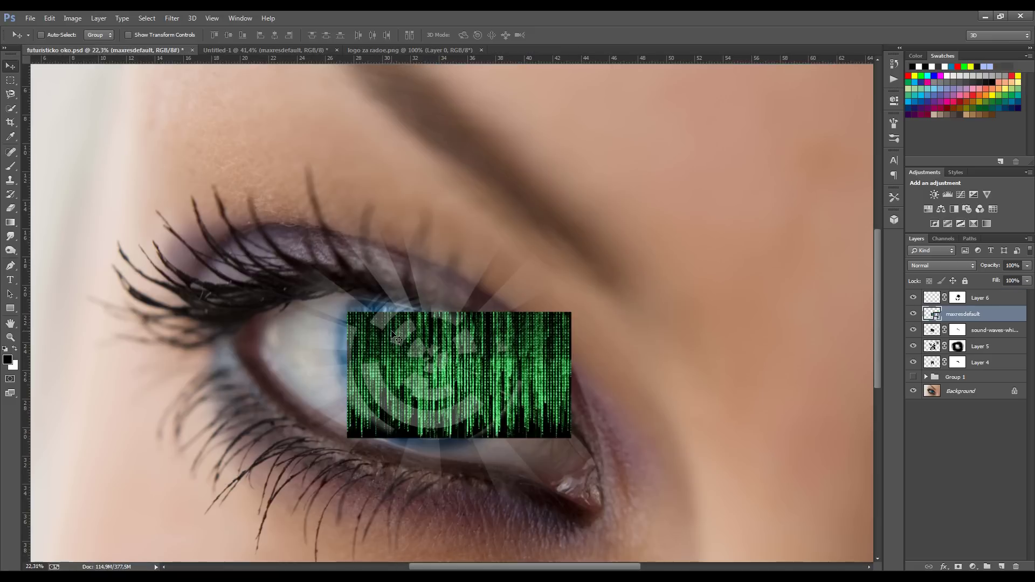
left_click_drag(358, 316, 310, 269)
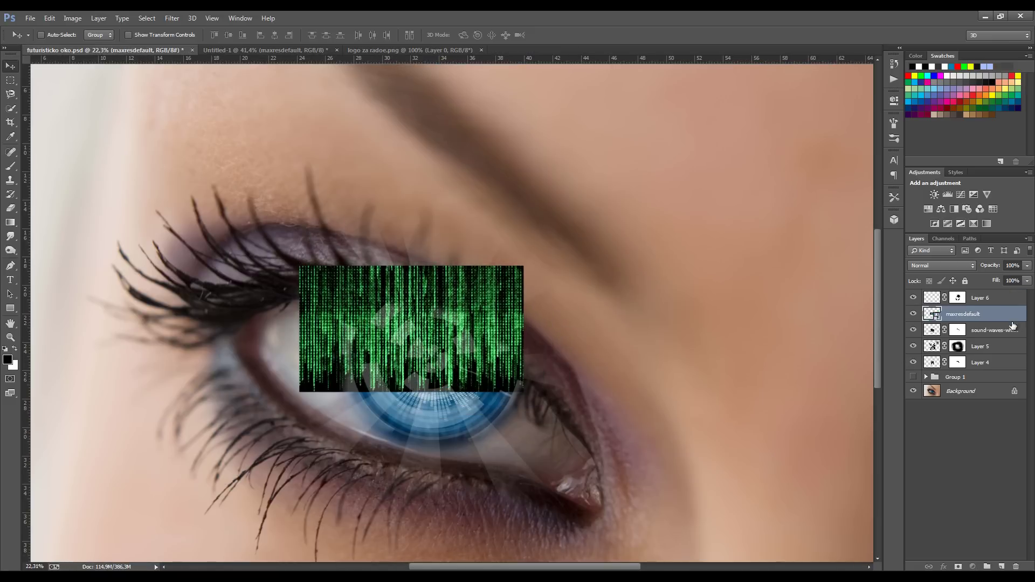
left_click_drag(1006, 314, 1002, 295)
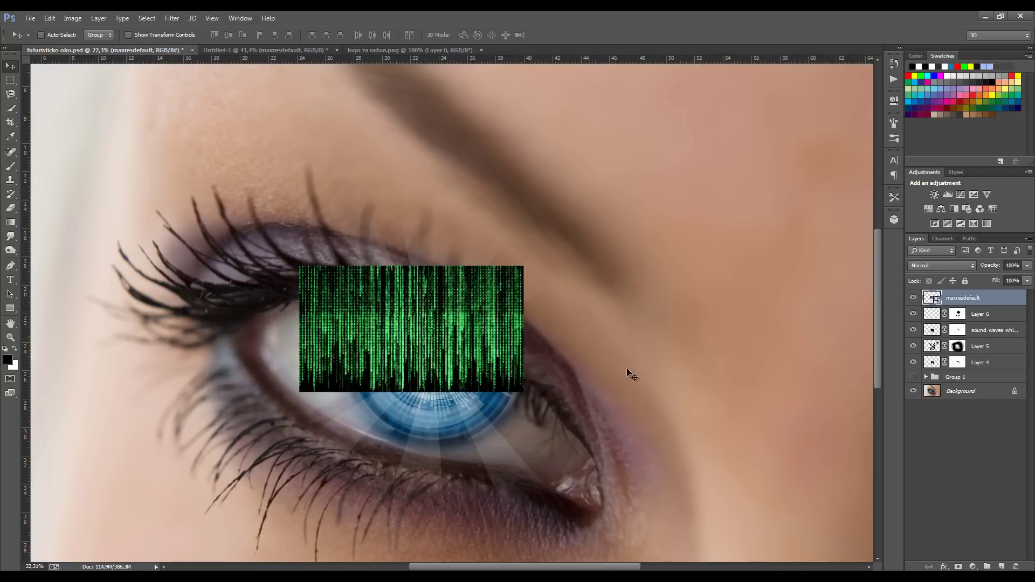
key("ctrl+t")
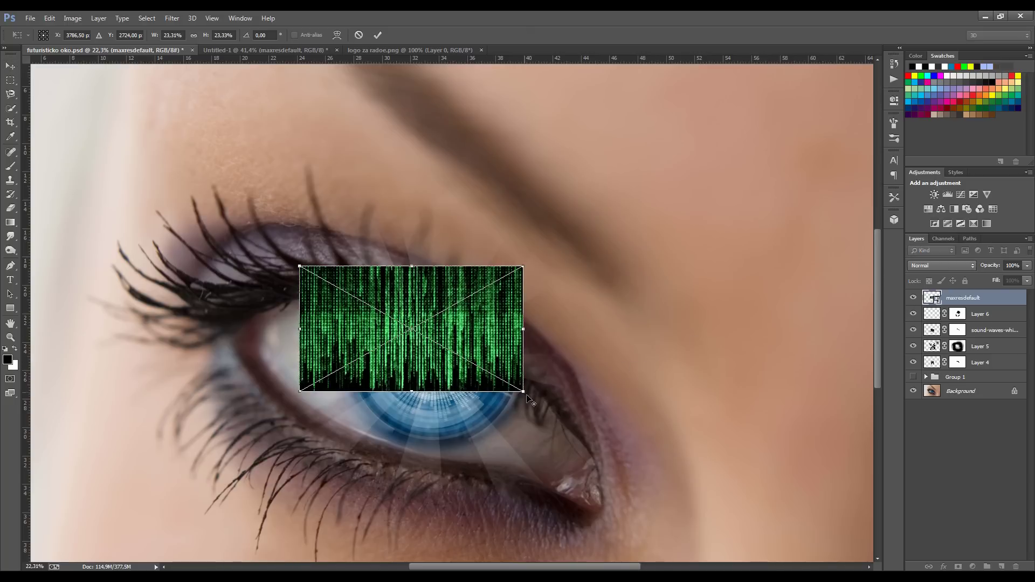
mouse_move(522, 392)
left_mouse_down()
mouse_move(469, 316)
mouse_move(465, 335)
left_mouse_up()
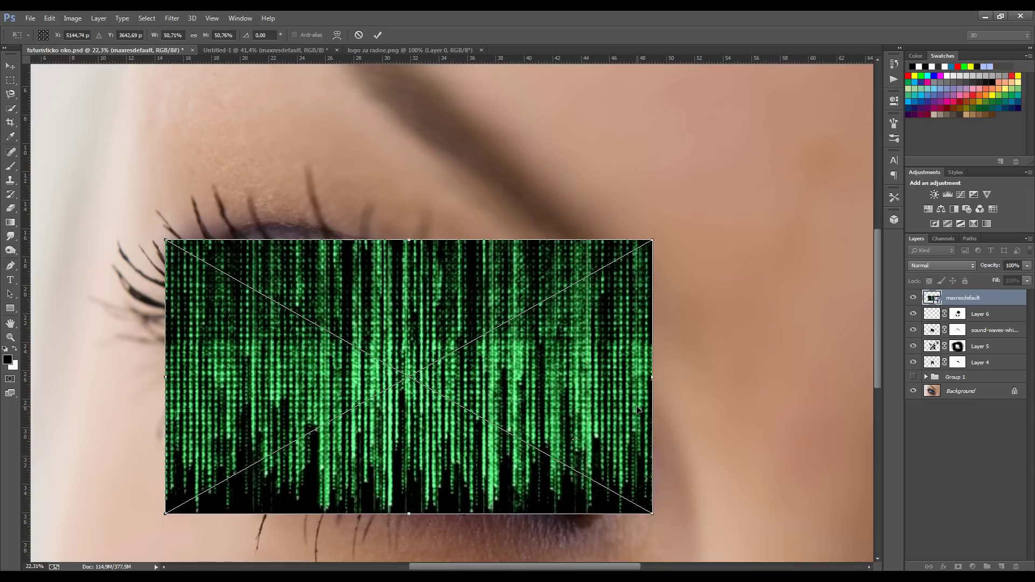
key("Return")
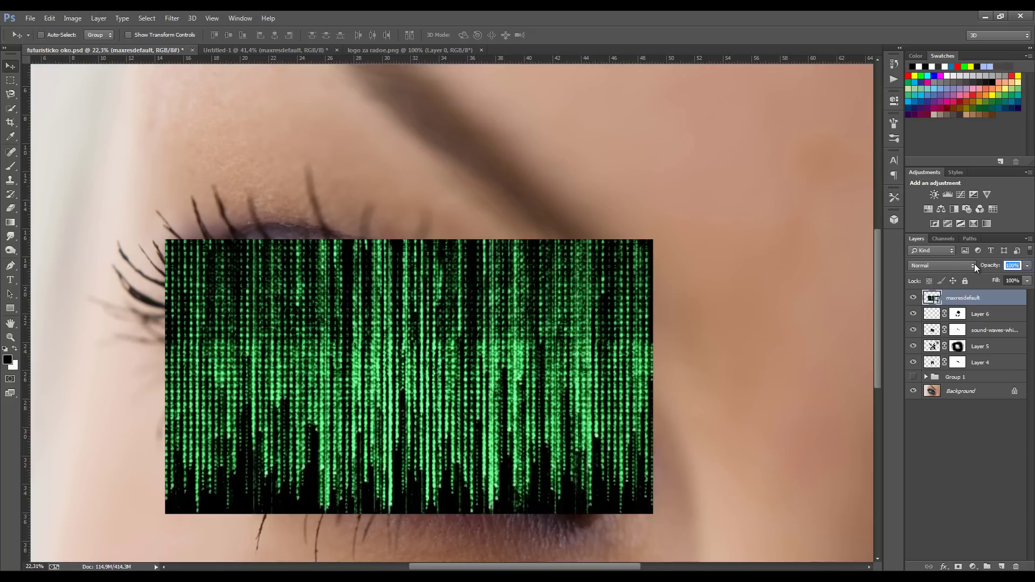
Set the matrix layer's blend mode to Screen.
left_click(970, 265)
left_click(919, 362)
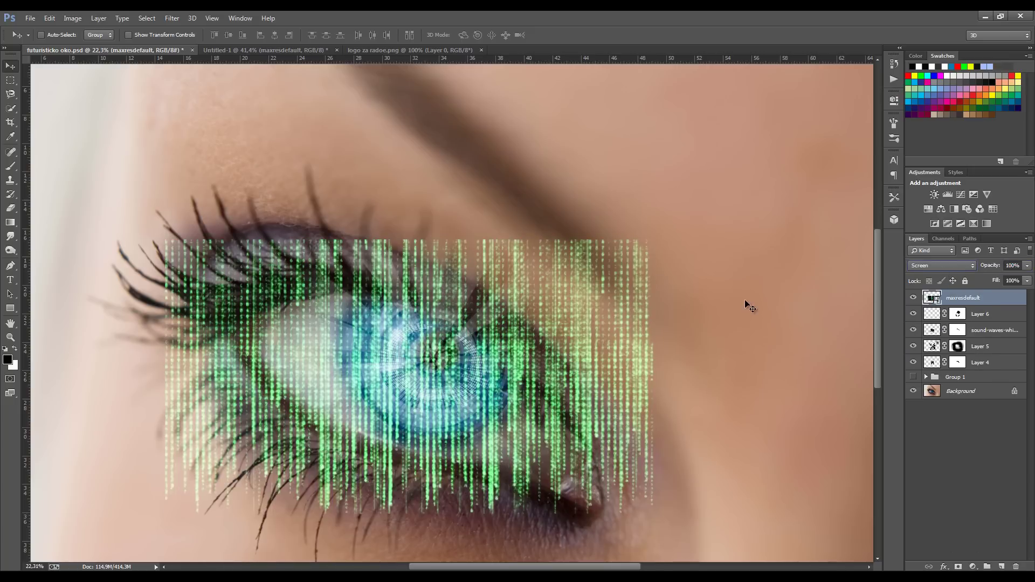
left_click(1028, 266)
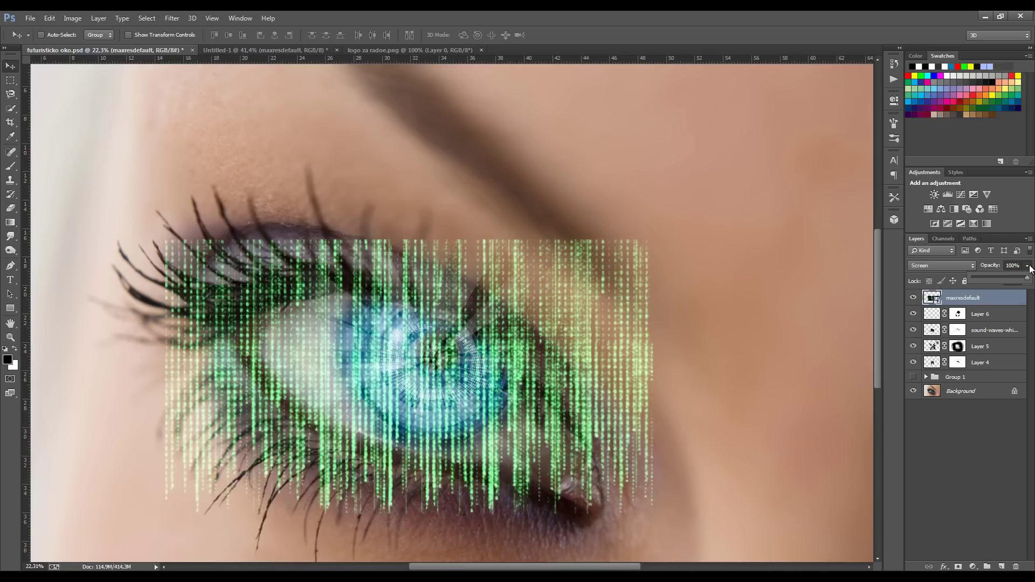
scroll(720, 277, "down", 2)
scroll(686, 290, "down", 2)
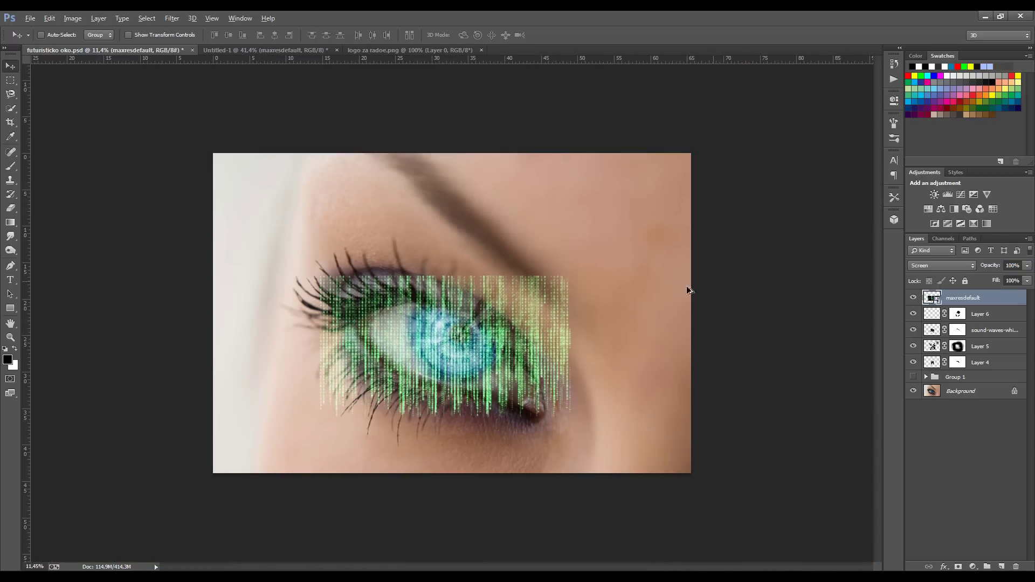
Rescale the matrix overlay around its centre and fade it to about 11% opacity.
key("ctrl+t")
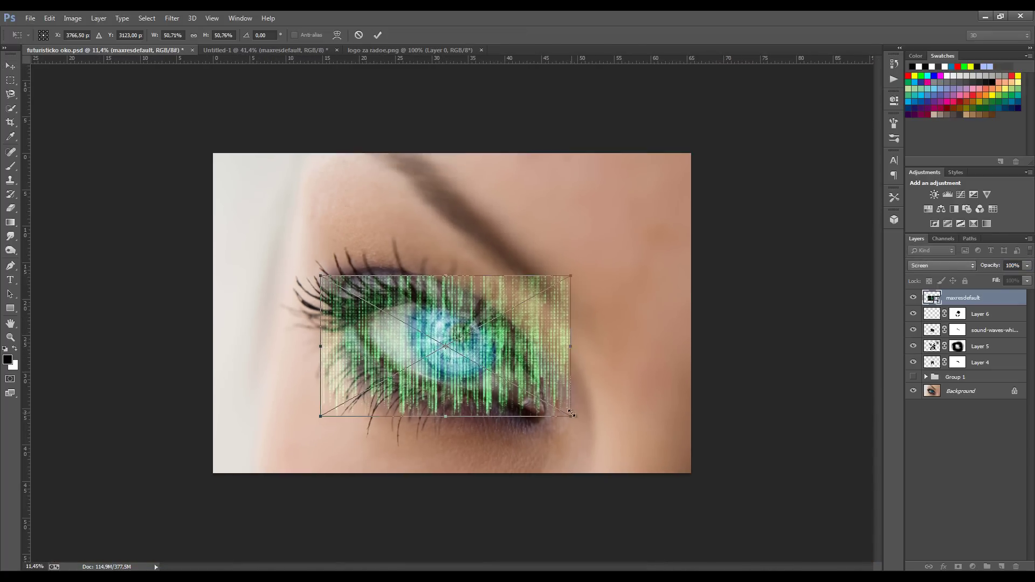
left_click_drag(572, 414, 607, 460)
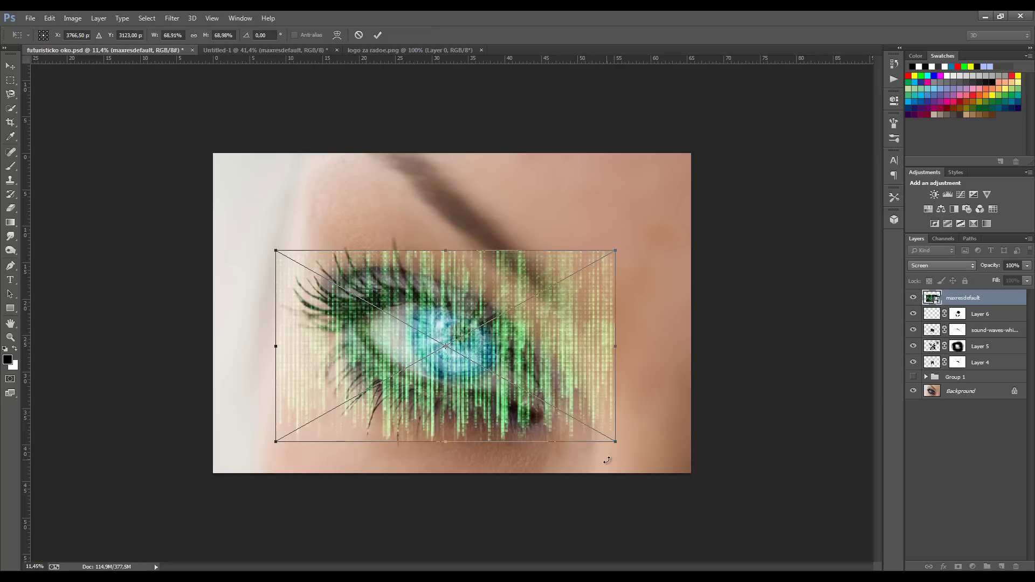
key("Return")
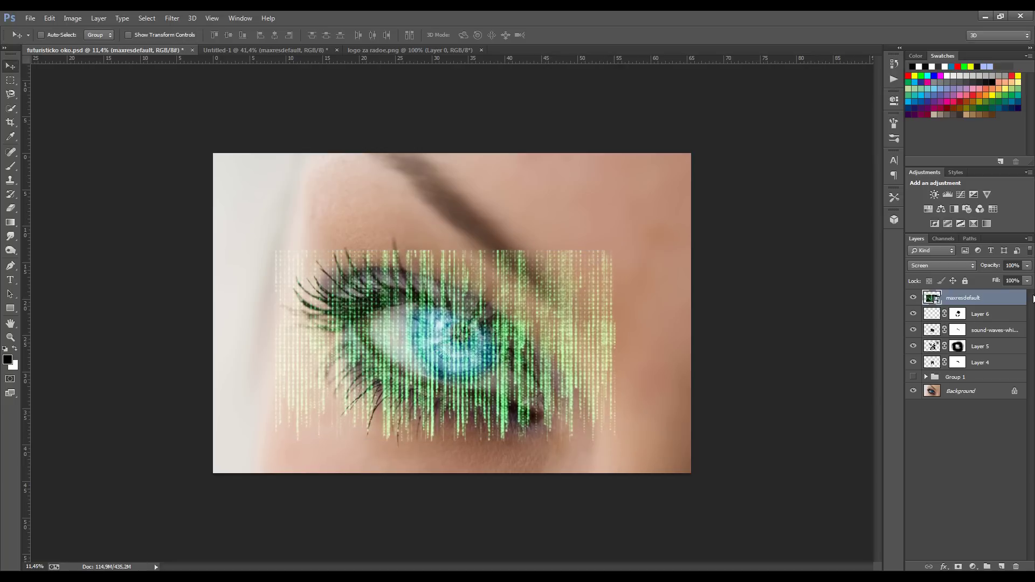
left_click(1026, 267)
left_click_drag(979, 279, 978, 276)
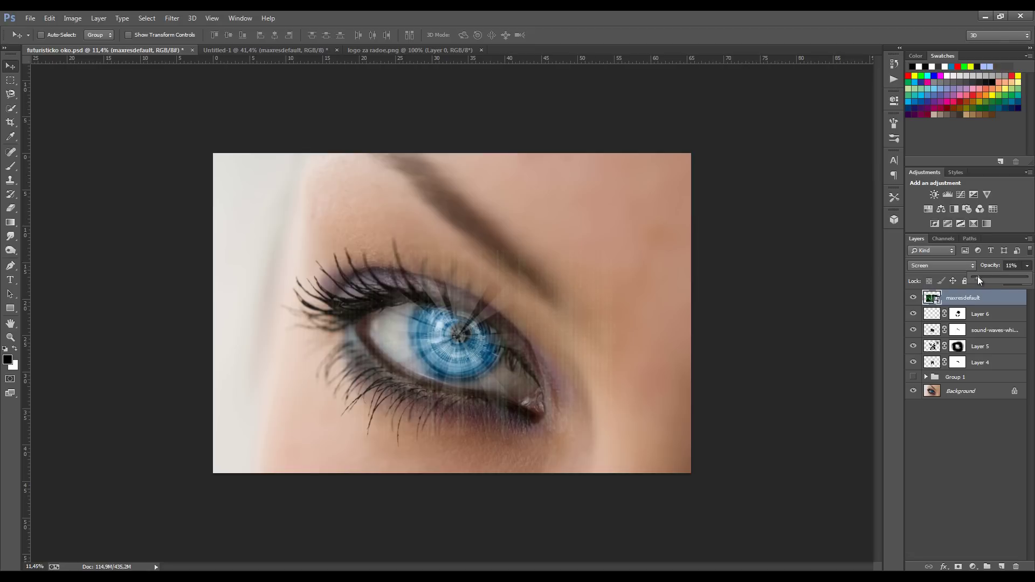
Add a layer mask to the matrix layer and set up a large soft black brush.
key("Return")
left_click(959, 566)
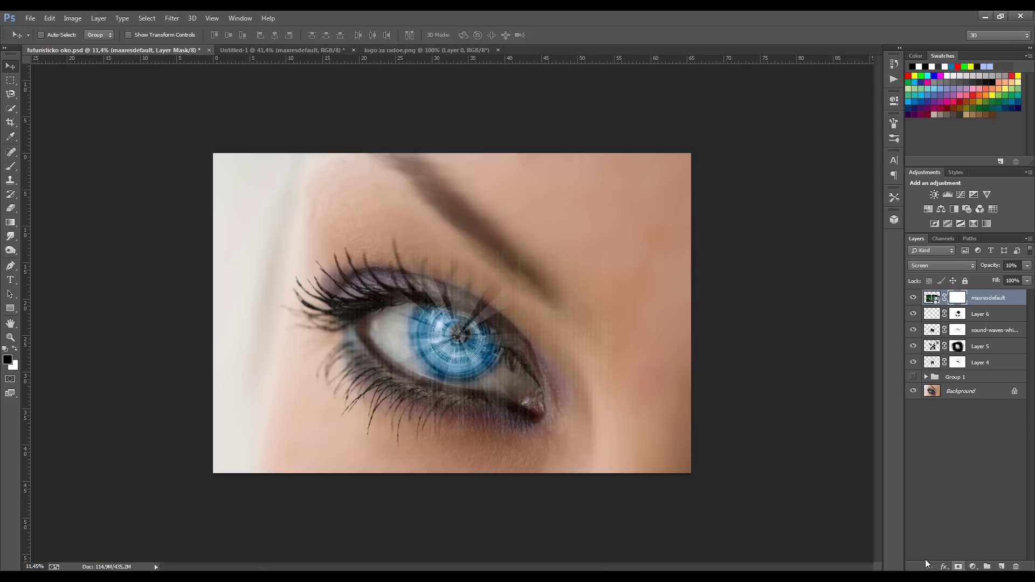
left_click(10, 166)
scroll(618, 312, "up", 2, "alt")
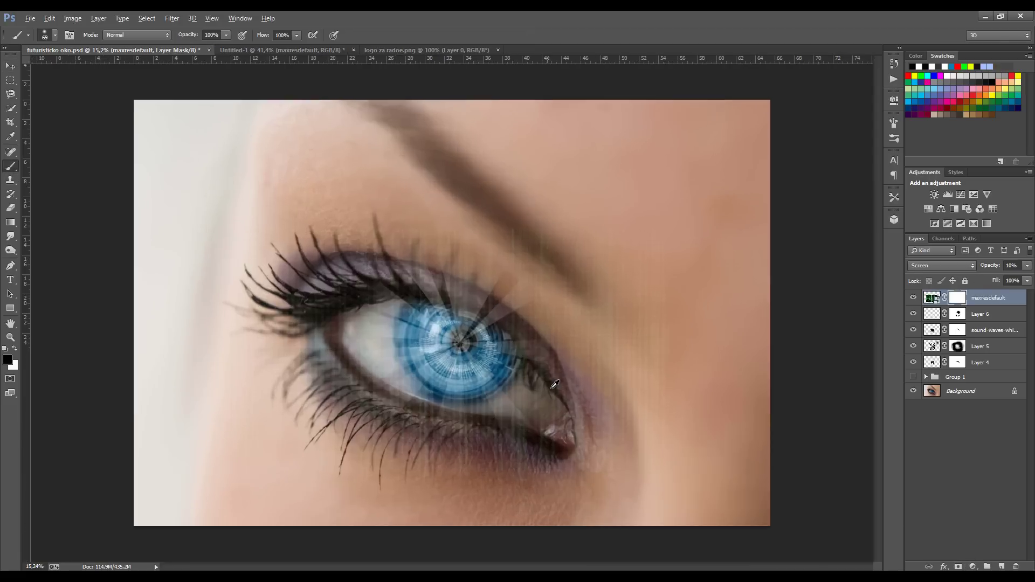
scroll(617, 315, "up", 2, "alt")
right_click(612, 302)
left_click_drag(700, 327, 726, 325)
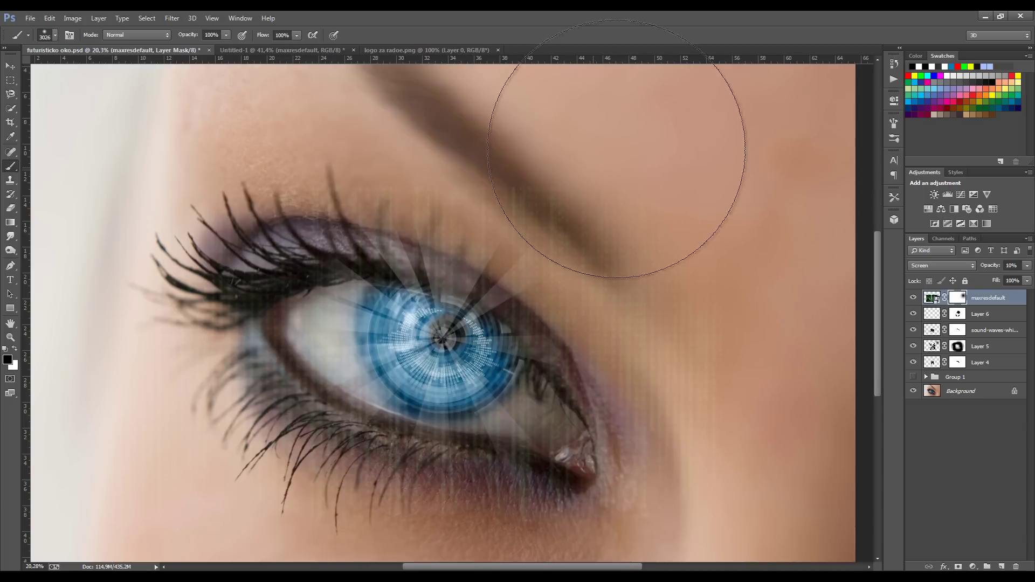
Paint the matrix code out over the brow and upper-left skin, then reduce the brush size.
left_click_drag(612, 115, 762, 312)
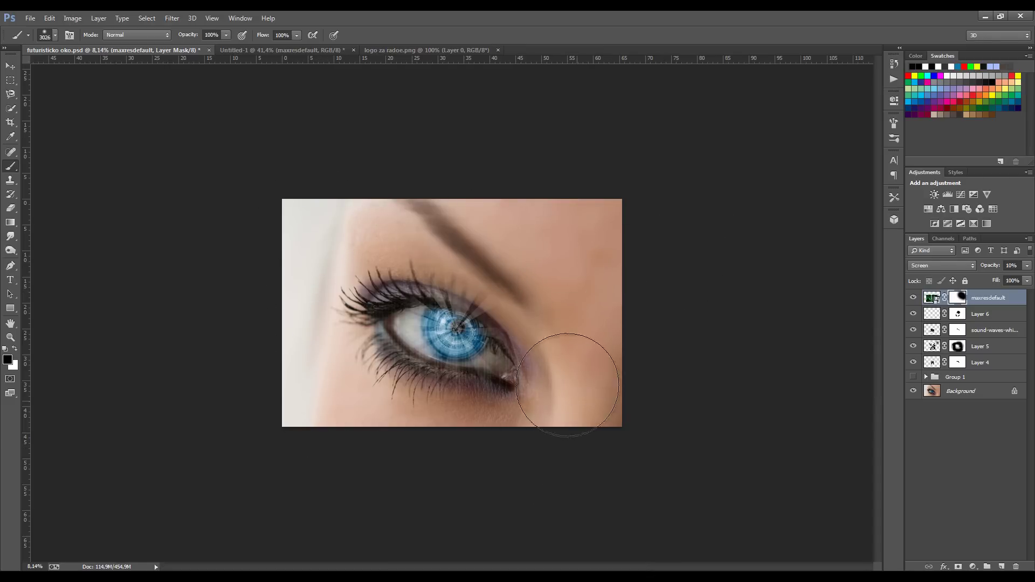
left_click_drag(595, 375, 573, 312)
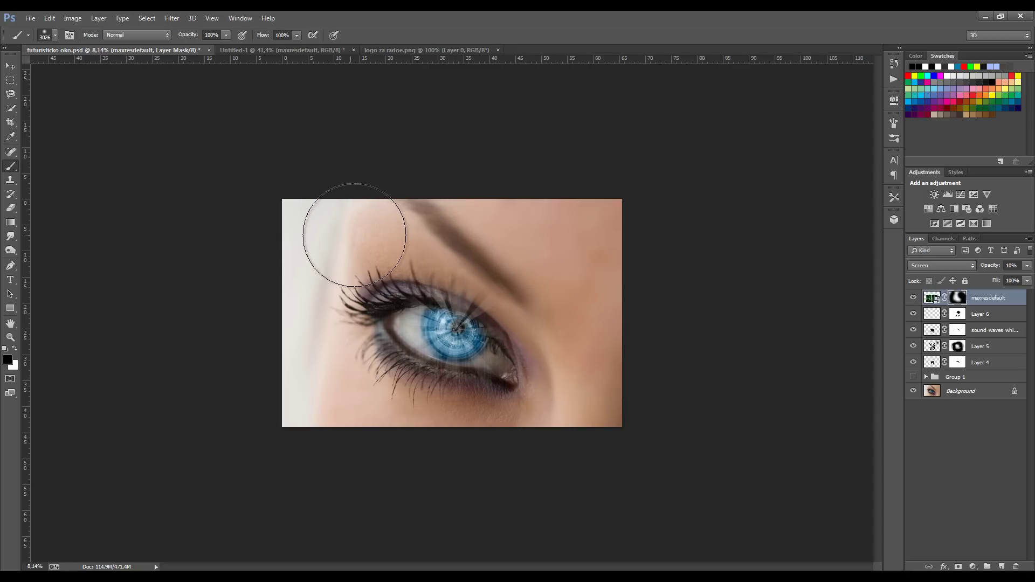
scroll(324, 232, "up", 2)
scroll(382, 348, "up", 1)
scroll(382, 348, "up", 1)
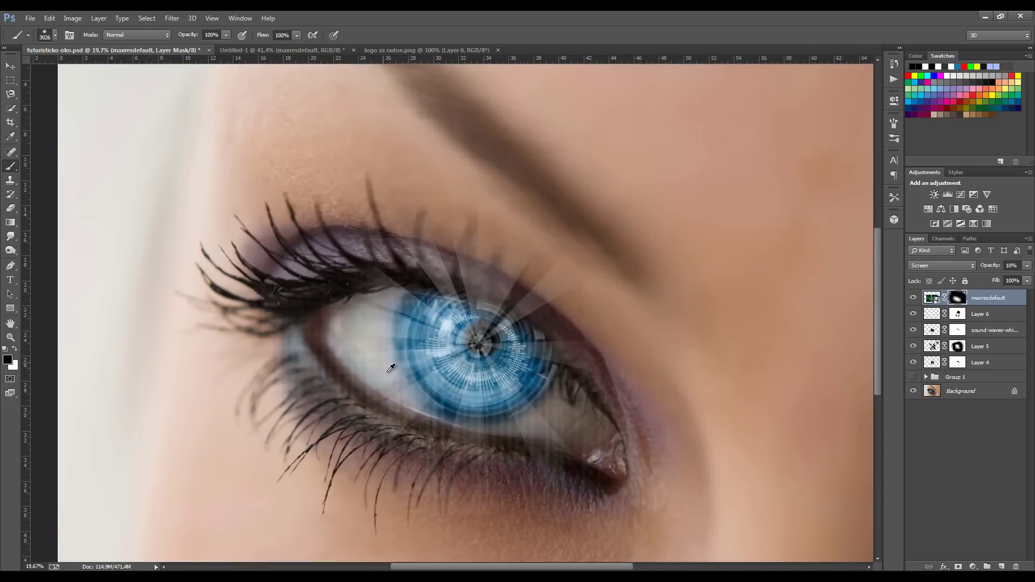
scroll(382, 348, "up", 1)
right_click(594, 330)
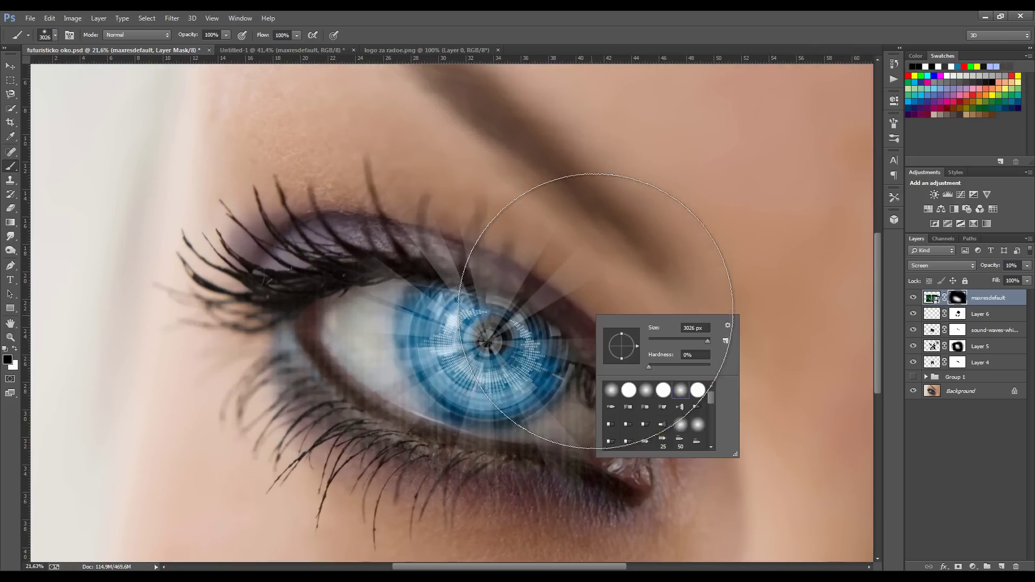
left_click_drag(683, 338, 675, 338)
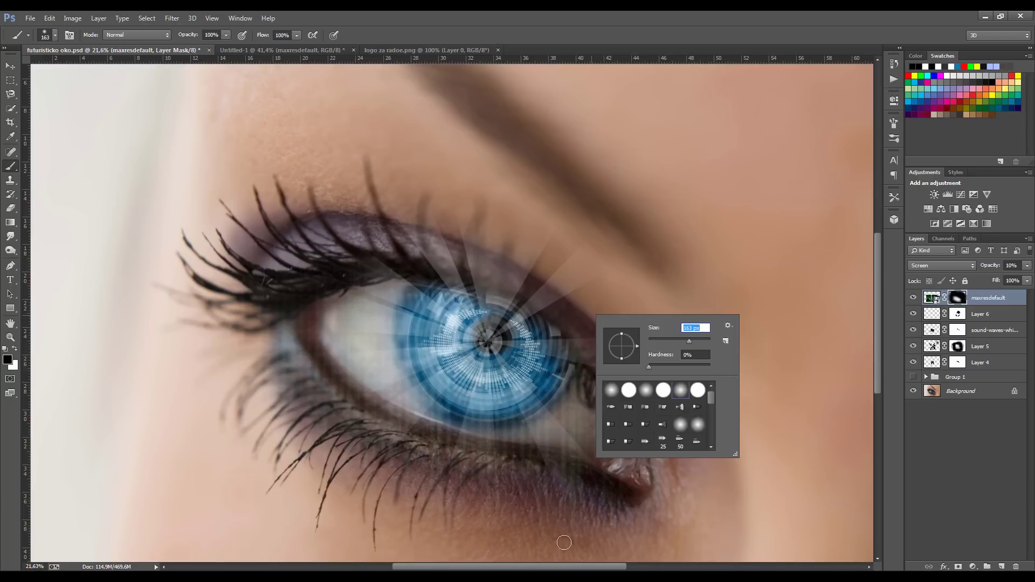
key("Return")
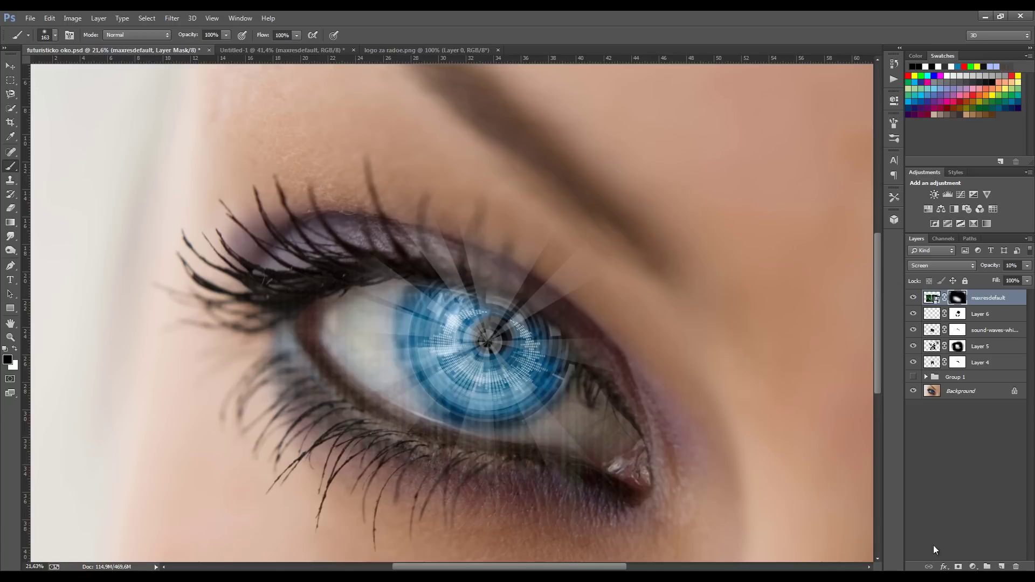
Add a Hue/Saturation adjustment clipped to maxresdefault with Hue +11 and Lightness -12.
left_click(973, 567)
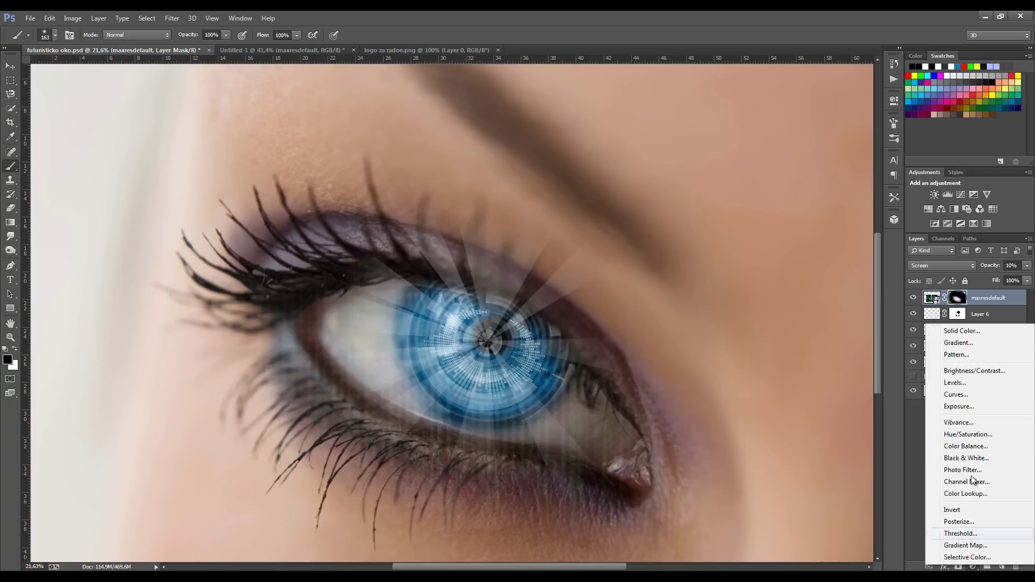
left_click(960, 434)
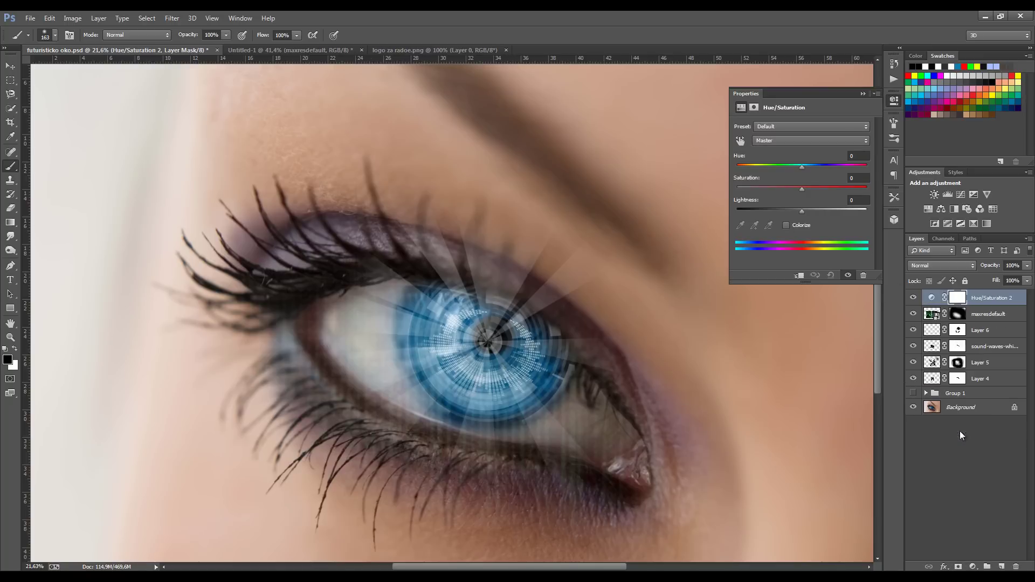
left_click(997, 302, "alt")
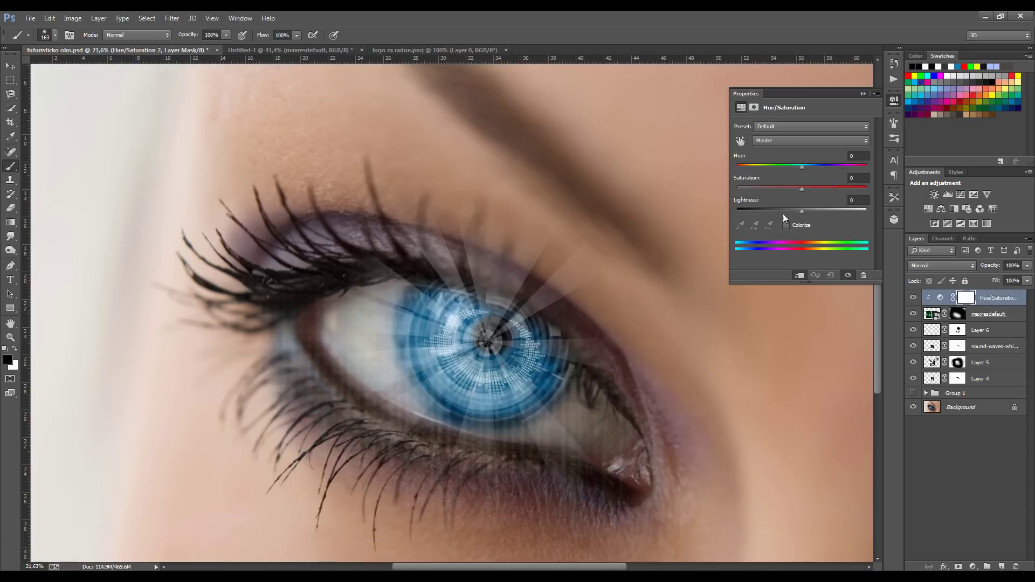
left_click(786, 225)
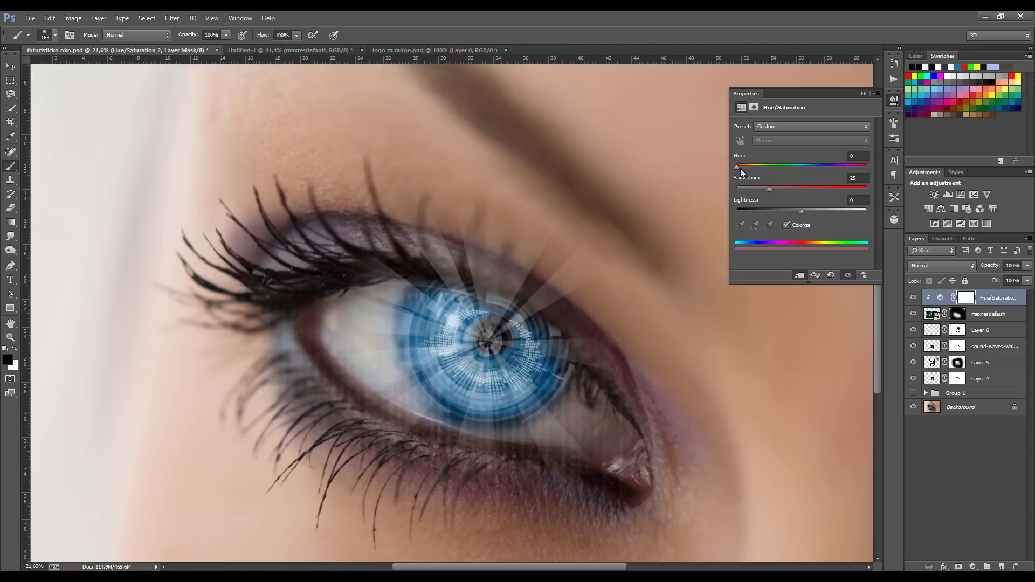
left_click(786, 225)
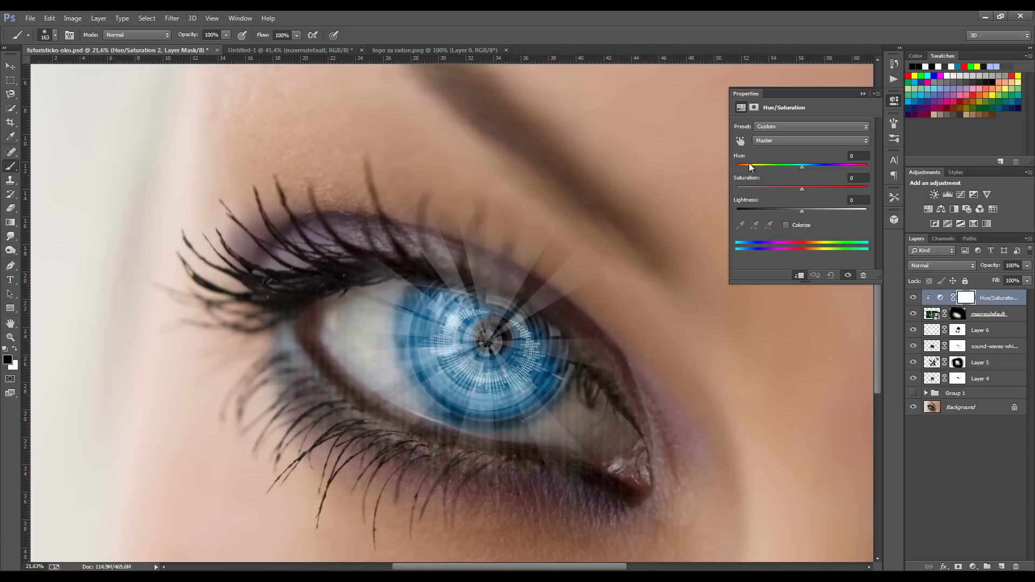
left_click_drag(805, 169, 814, 169)
left_click_drag(816, 166, 817, 168)
left_click_drag(803, 211, 793, 211)
left_click(862, 94)
Delete the maxresdefault matrix layer from the Untitled-1 document.
scroll(609, 336, "down", 3)
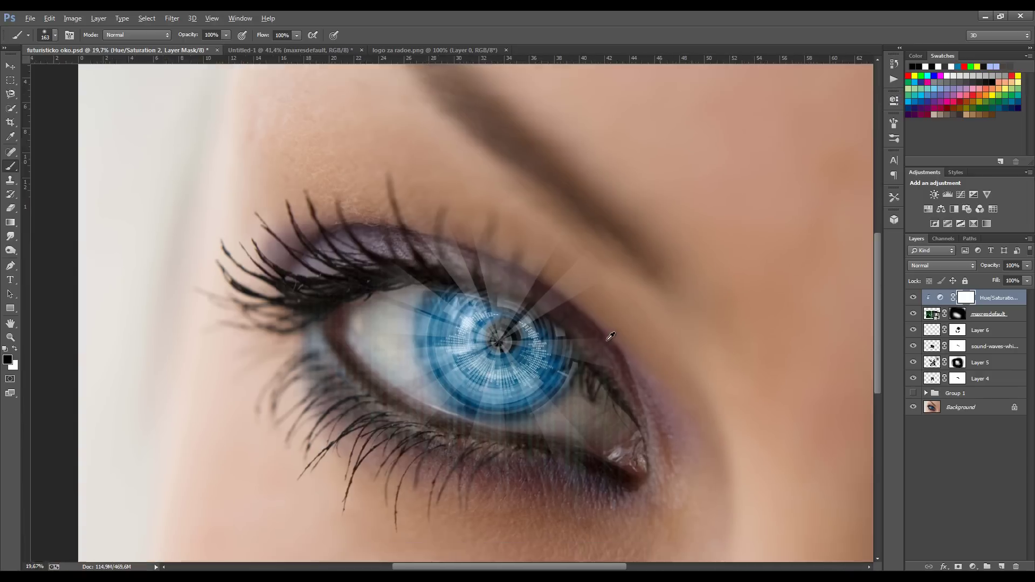
scroll(609, 337, "down", 2)
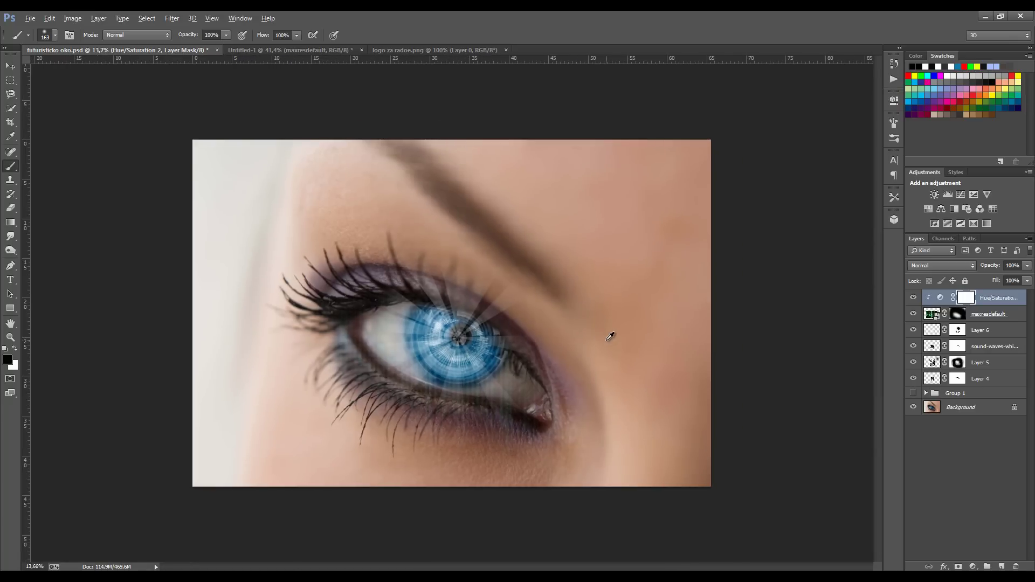
scroll(611, 337, "up", 1)
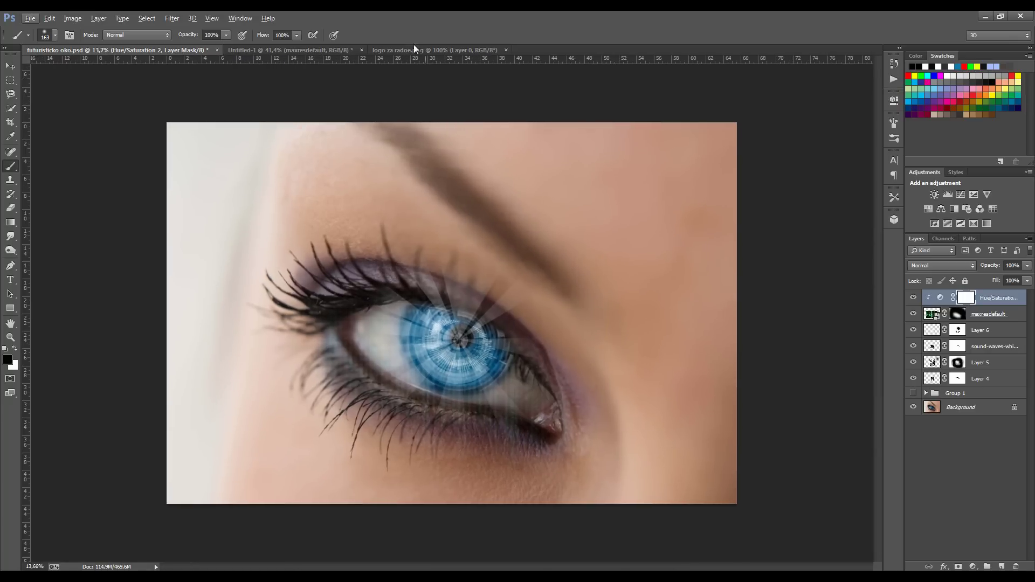
left_click(382, 50)
left_click(331, 49)
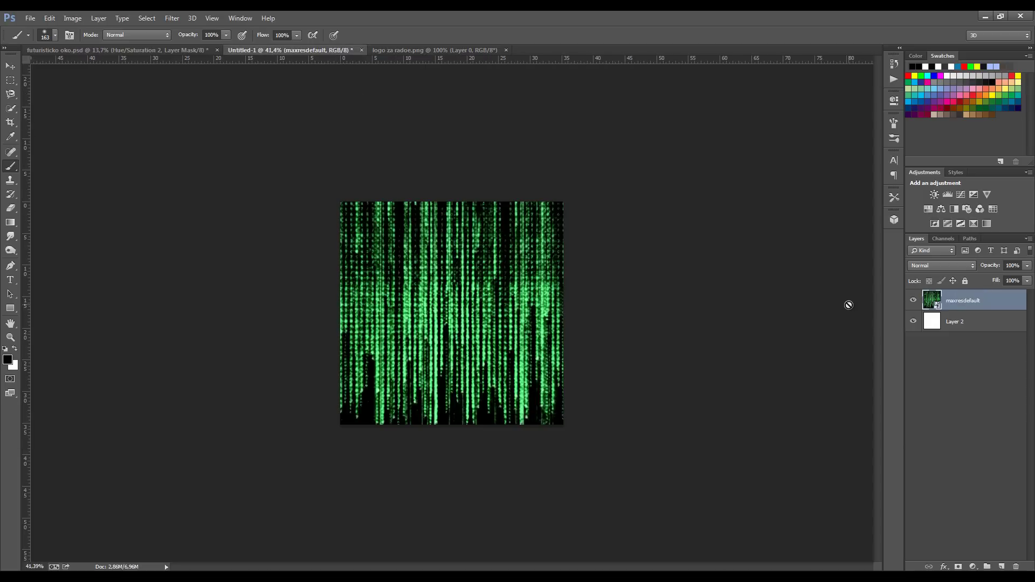
key("Delete")
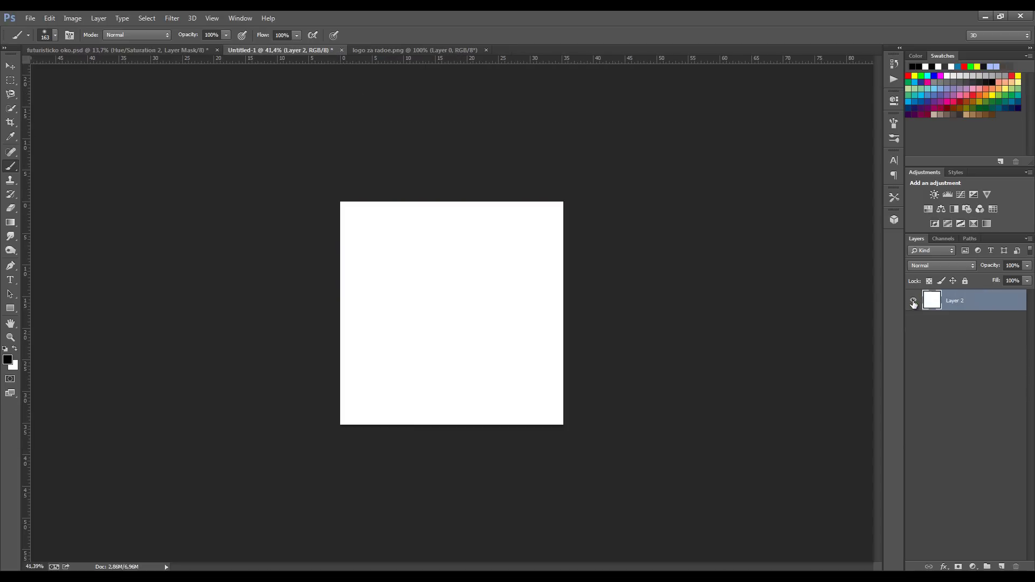
Move the Optical-4-psdbox image onto the desktop and open it with Adobe Photoshop.
left_click(982, 17)
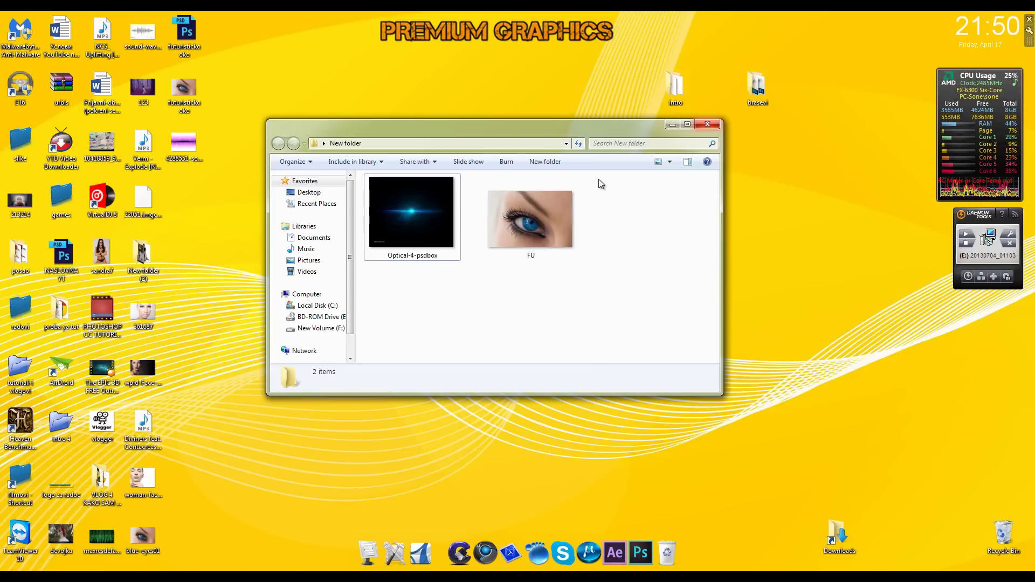
left_click_drag(404, 212, 218, 529)
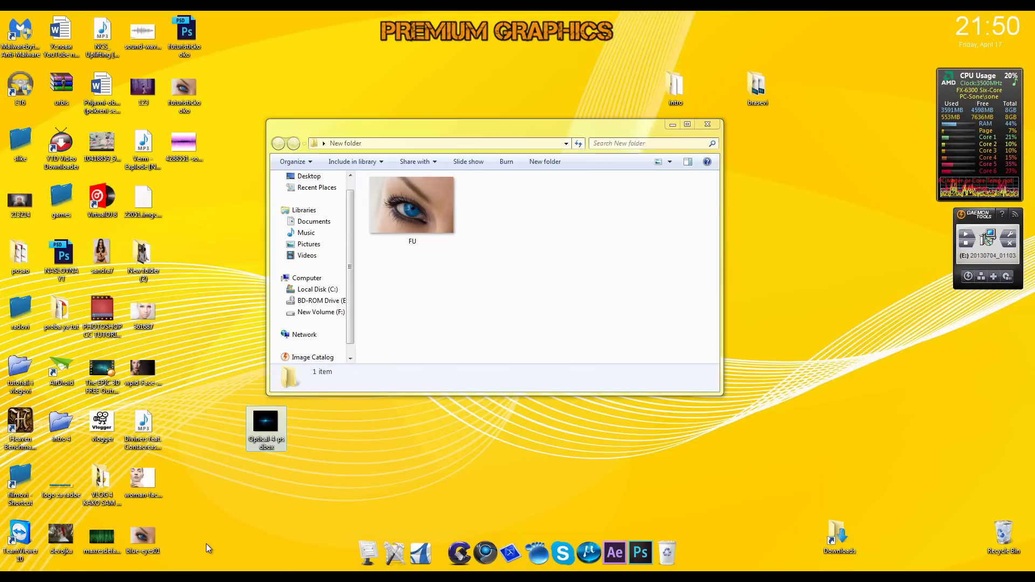
right_click(275, 426)
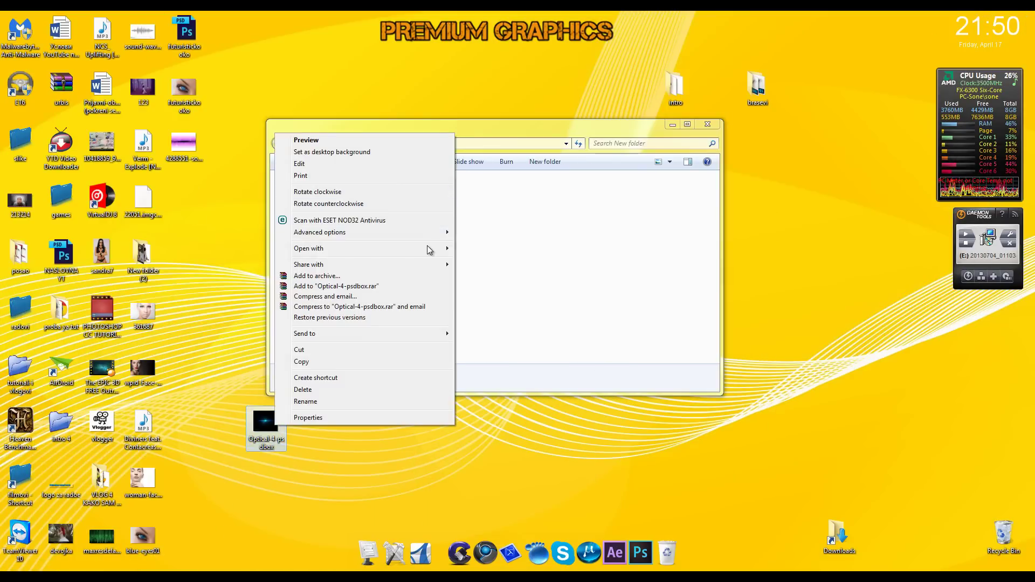
left_click(532, 253)
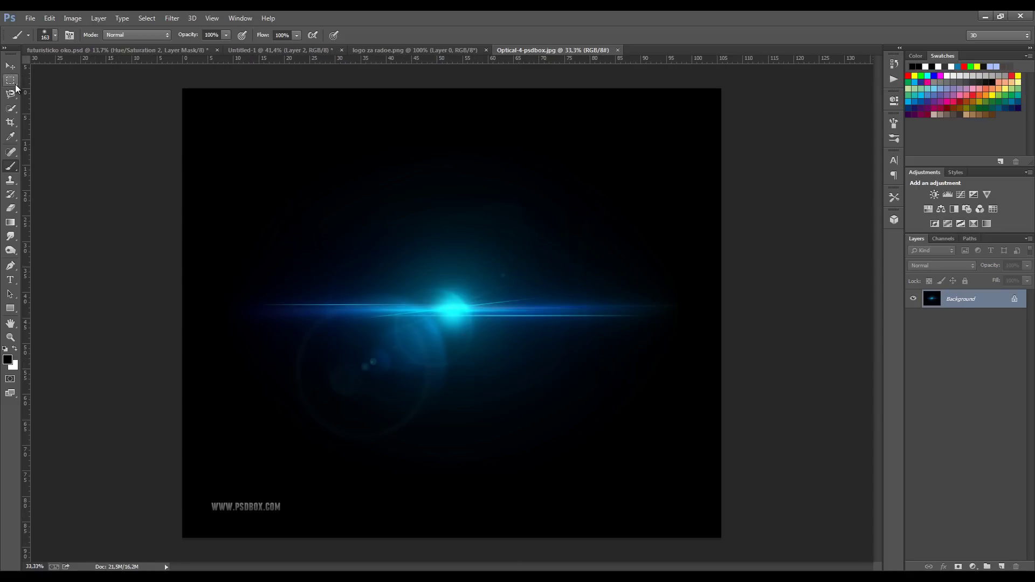
Copy a rectangular band of the lens flare to a new layer and drag it toward Untitled-1.
left_click(10, 80)
left_click_drag(185, 197, 728, 405)
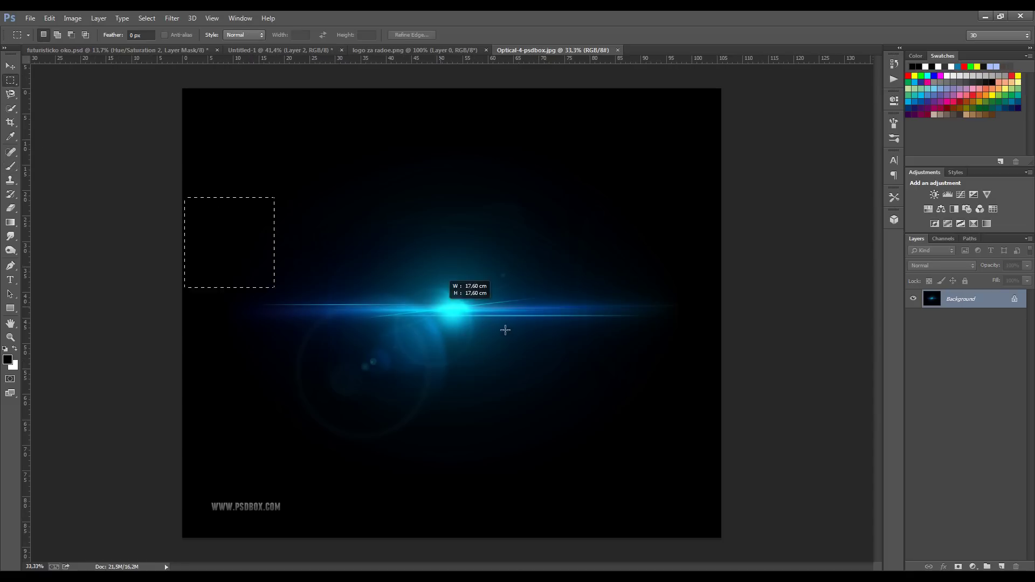
left_click(745, 414)
mouse_move(727, 405)
left_mouse_down()
mouse_move(745, 416)
mouse_move(115, 241)
left_mouse_up()
key("ctrl+j")
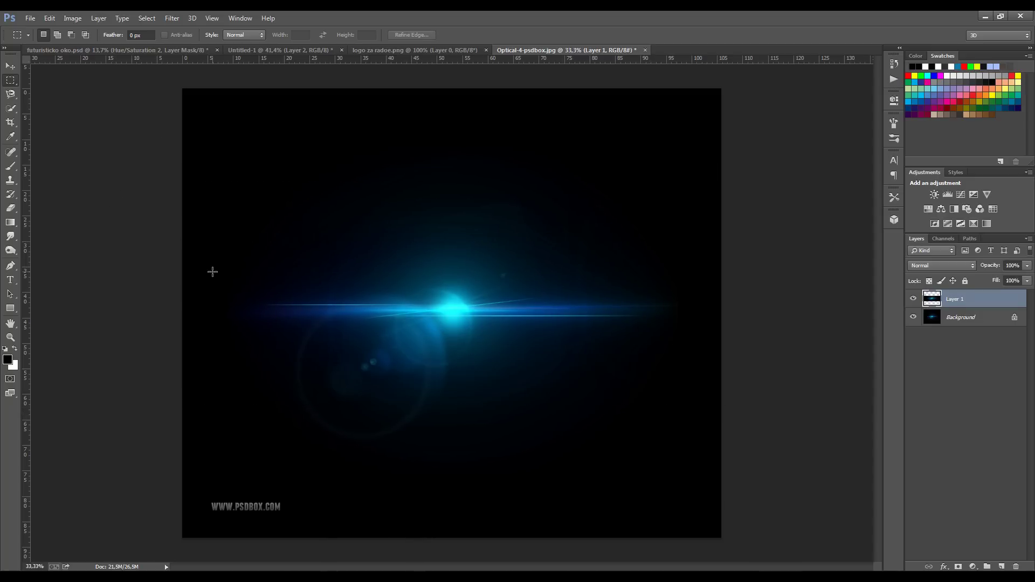
left_click(10, 66)
left_click_drag(364, 226, 323, 56)
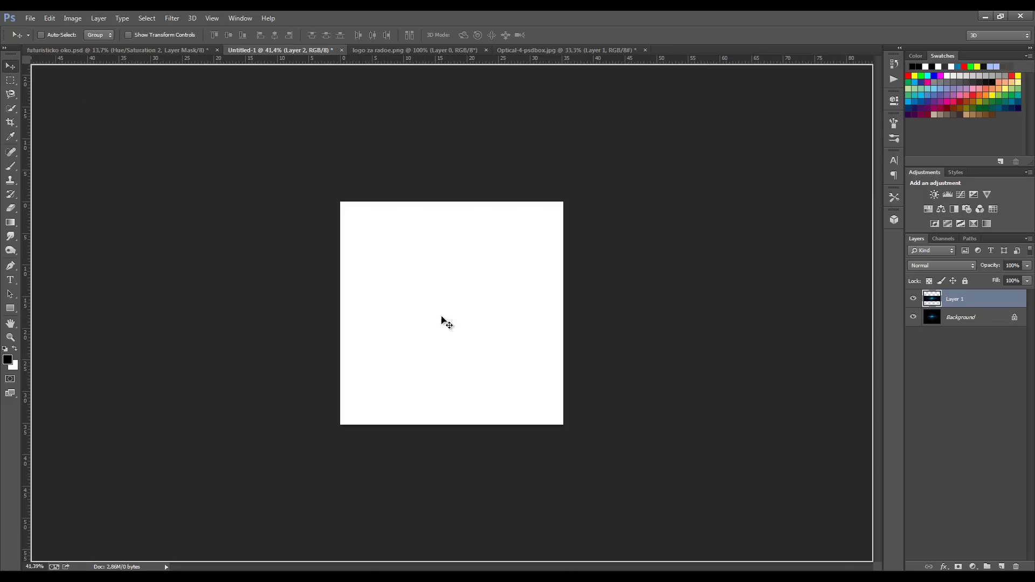
Drop the flare layer into Untitled-1, scale it to about 39% and centre it.
left_click_drag(302, 52, 444, 299)
key("ctrl+t")
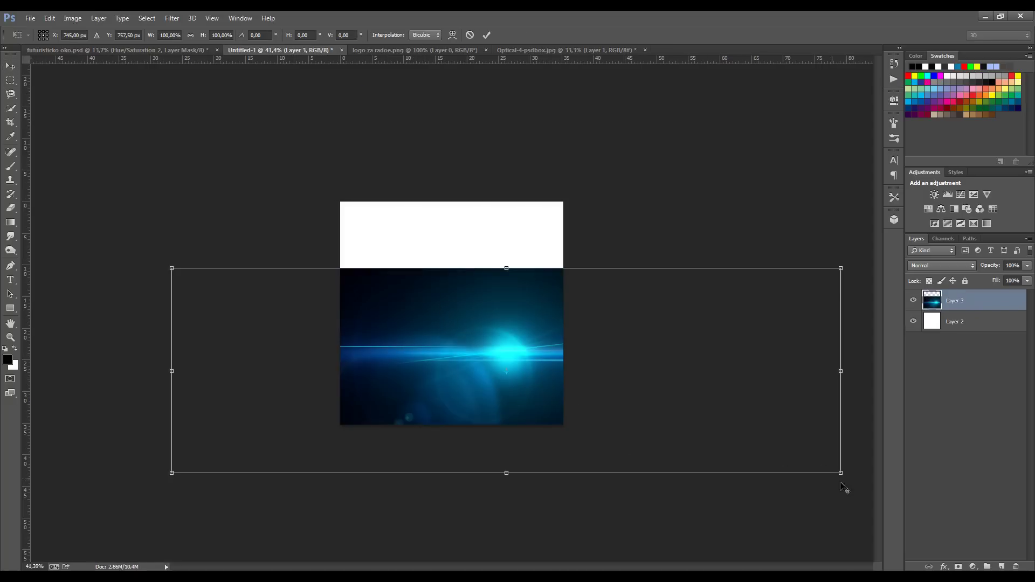
left_click_drag(842, 473, 636, 410)
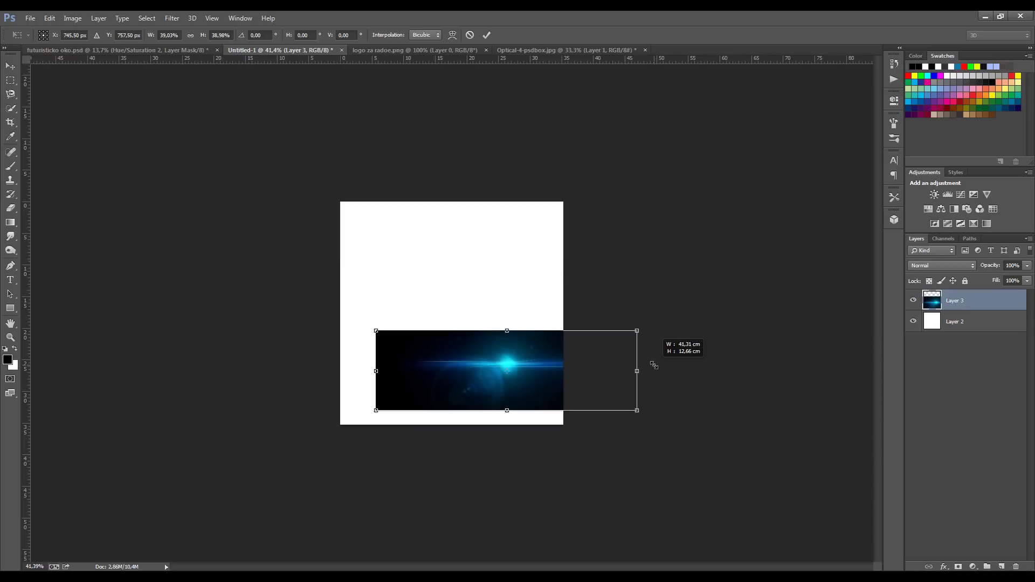
left_click_drag(521, 348, 489, 307)
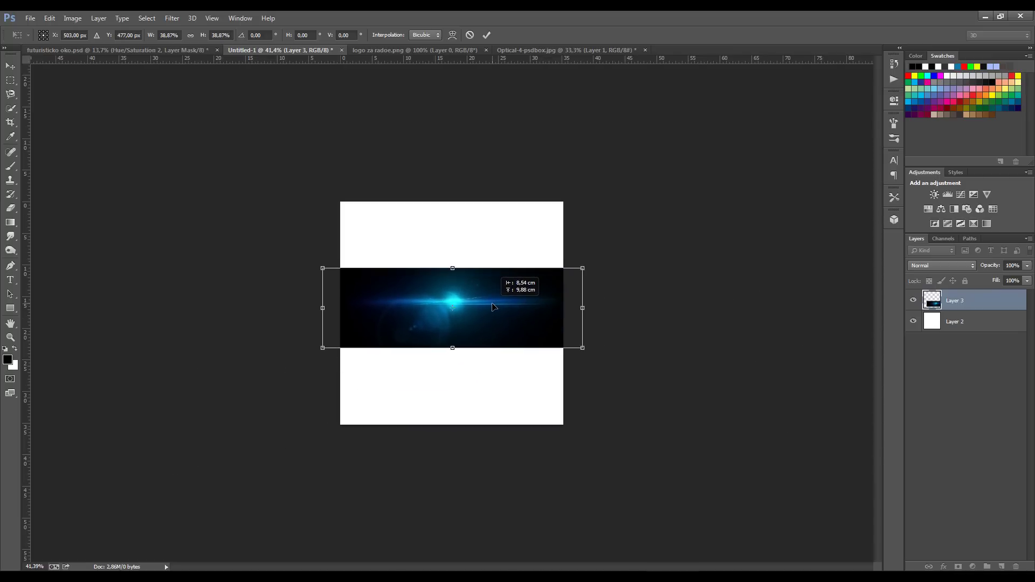
key("Return")
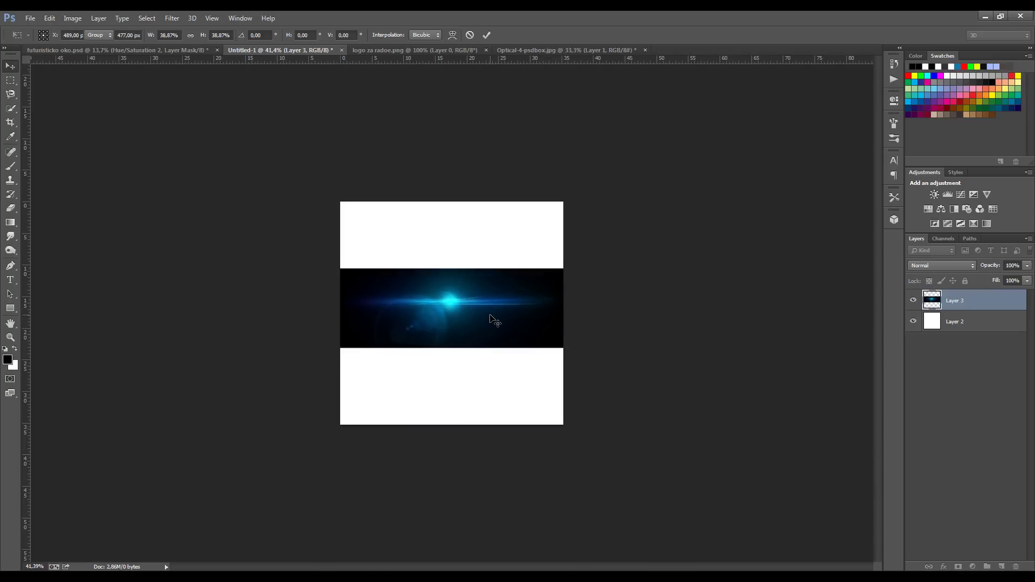
Apply Polar Coordinates (Rectangular to Polar) to bend the flare into a ring, then move it into the eye document.
left_click(173, 19)
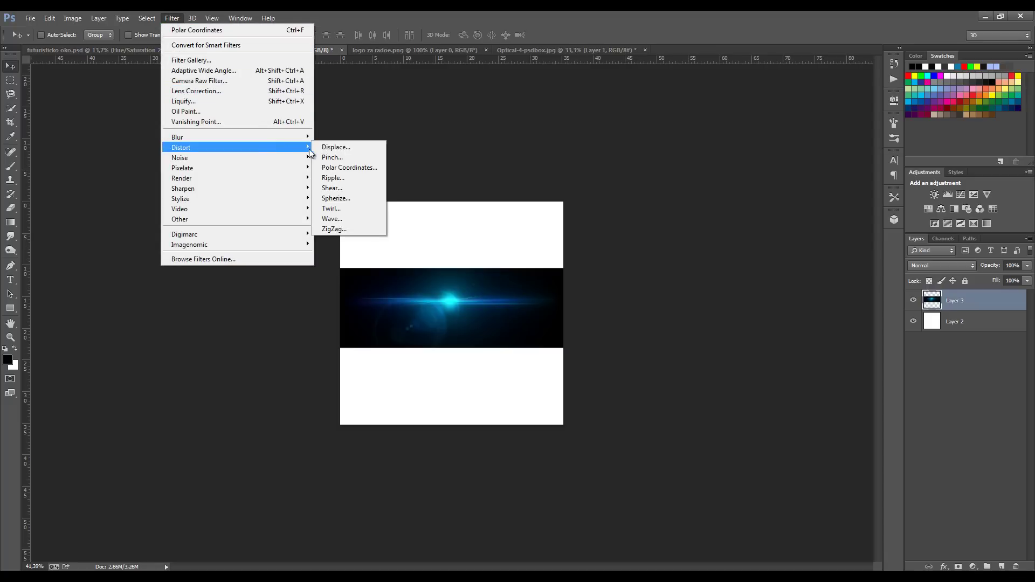
left_click(336, 167)
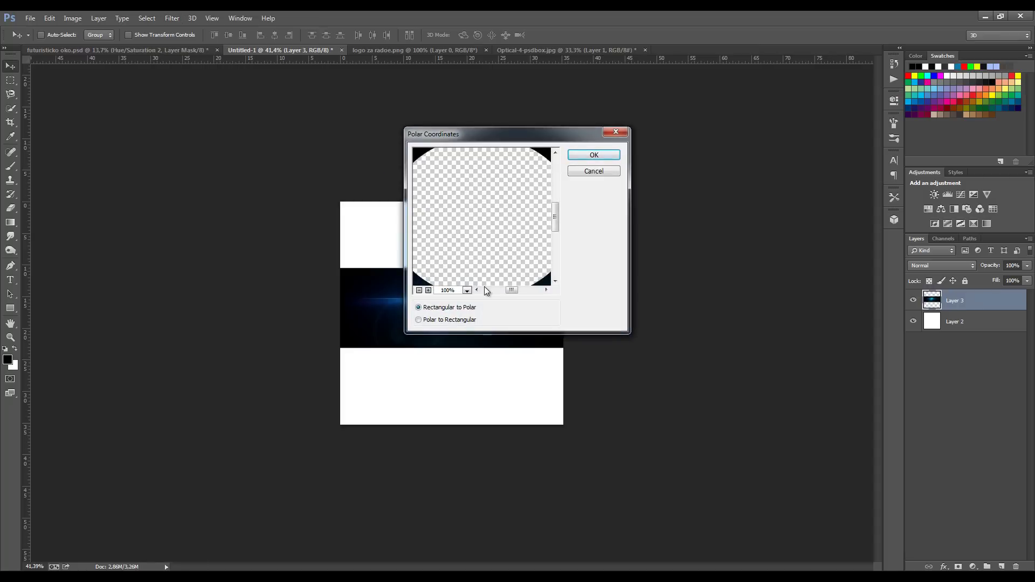
left_click(419, 290)
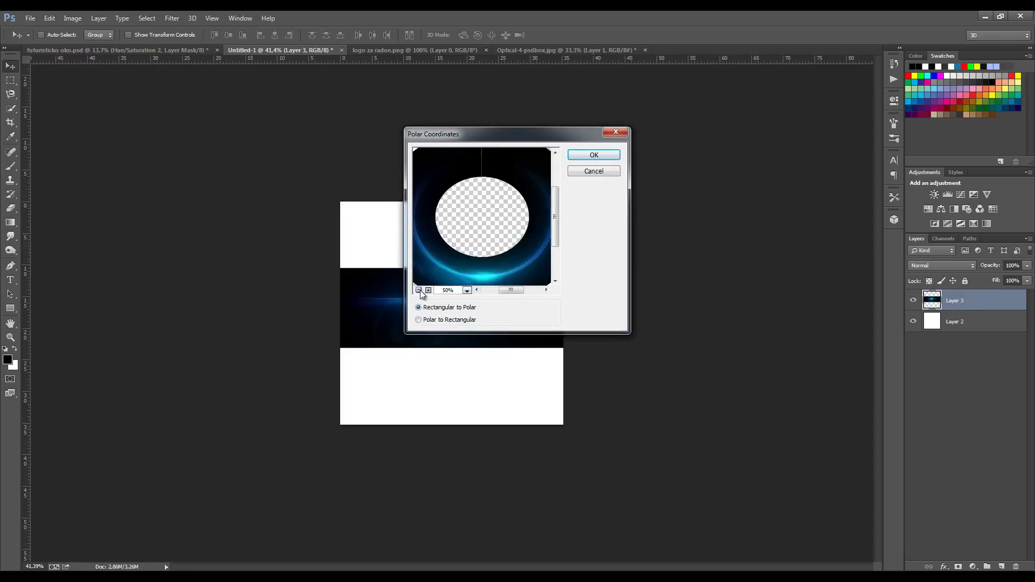
left_click(594, 155)
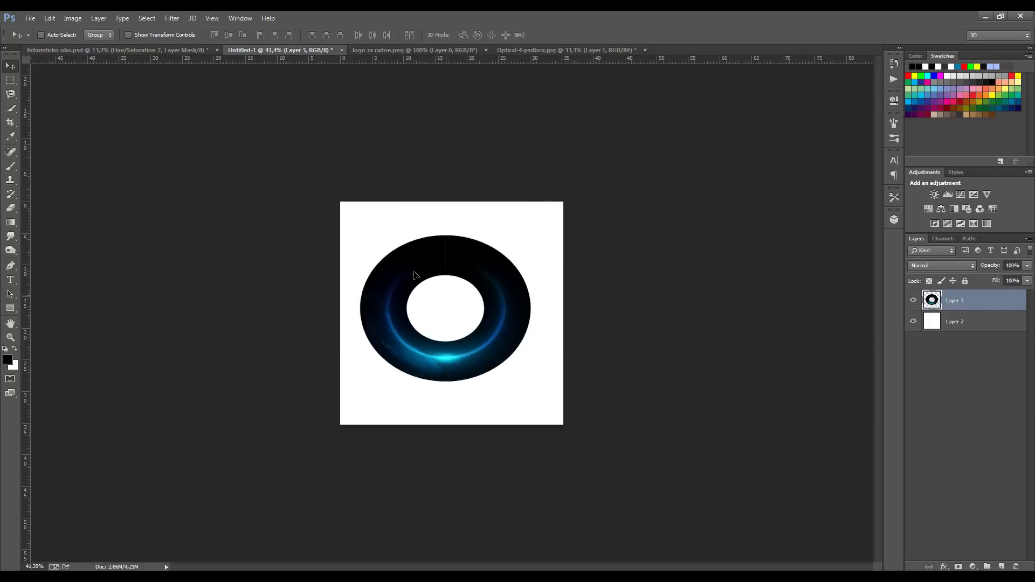
mouse_move(475, 330)
left_mouse_down()
mouse_move(152, 54)
mouse_move(467, 384)
left_mouse_up()
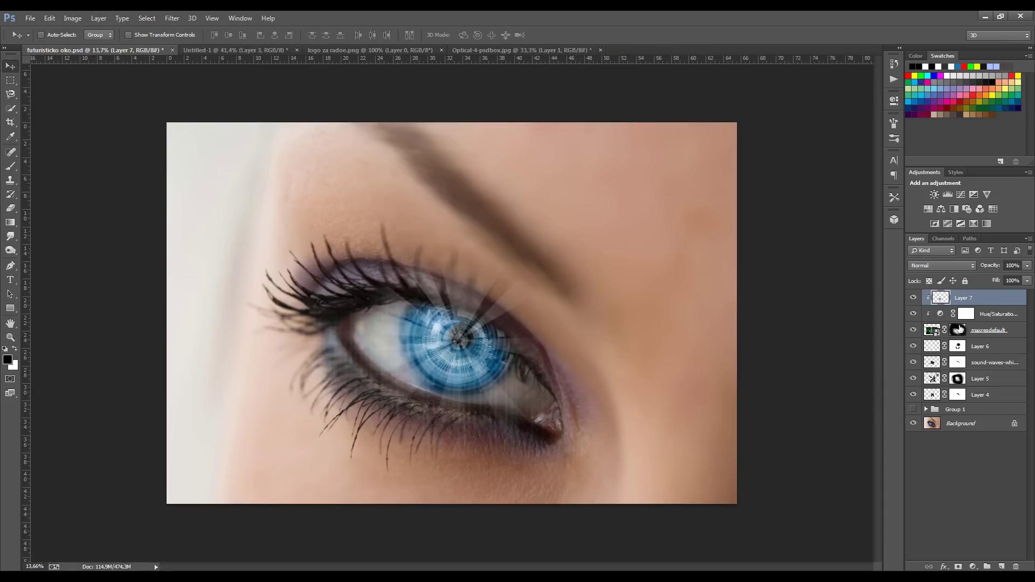
Unclip Layer 7, set its blend mode to Screen and move the ring onto the pupil.
left_click(987, 305, "alt")
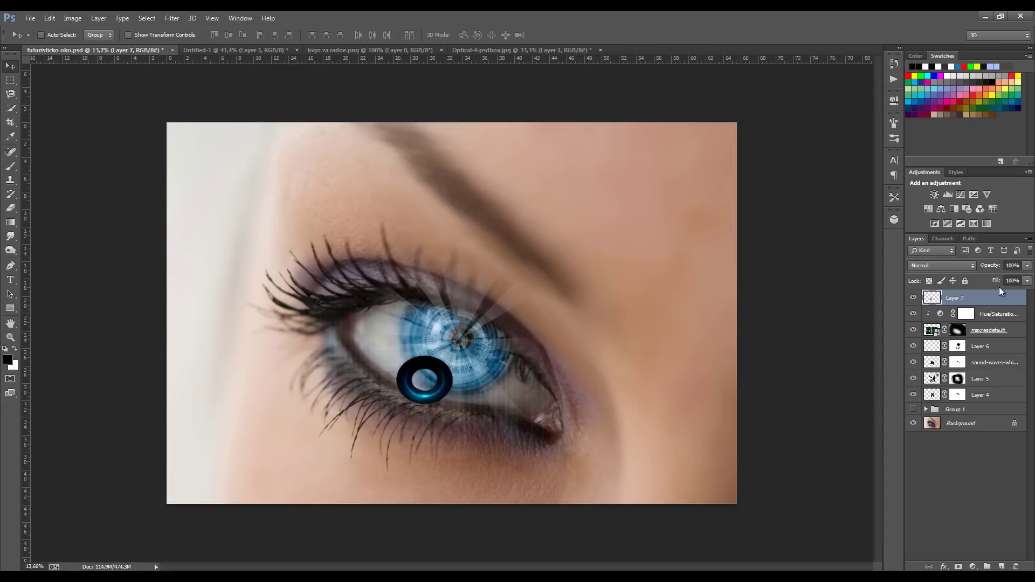
left_click(963, 264)
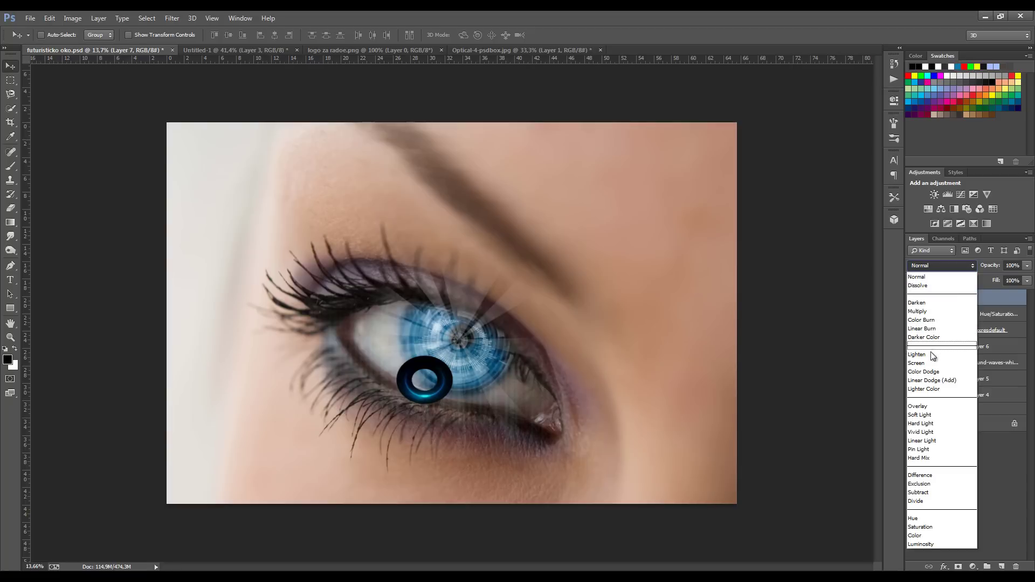
left_click(926, 366)
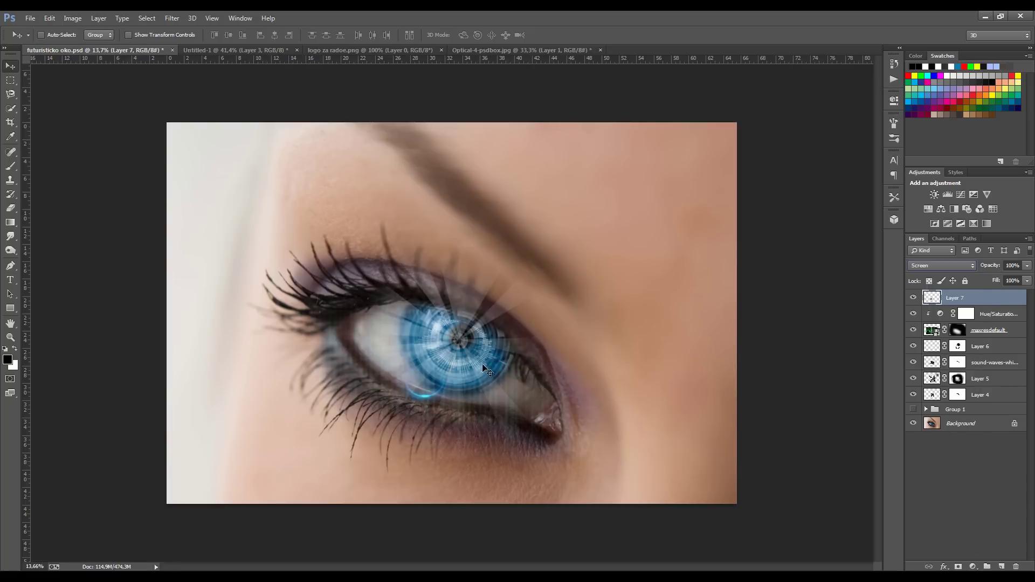
left_click_drag(484, 369, 514, 341)
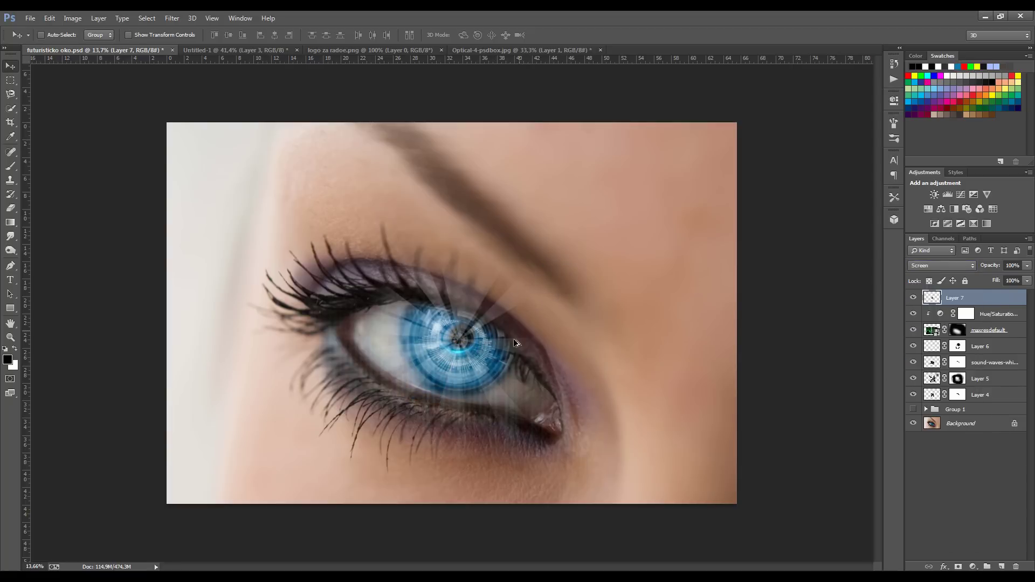
scroll(514, 343, "up", 2)
scroll(481, 363, "up", 4)
scroll(276, 364, "up", 2)
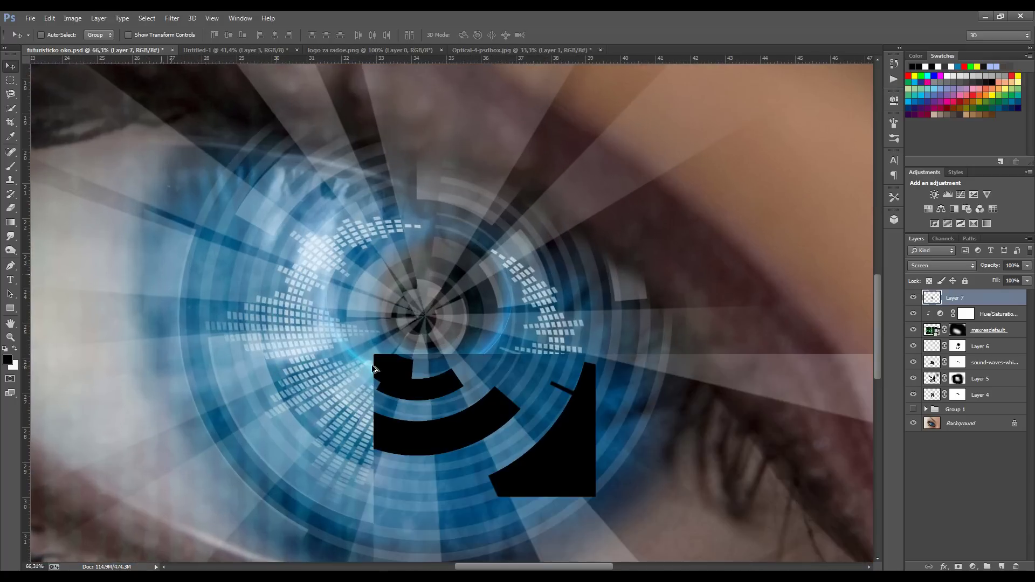
scroll(453, 362, "up", 1)
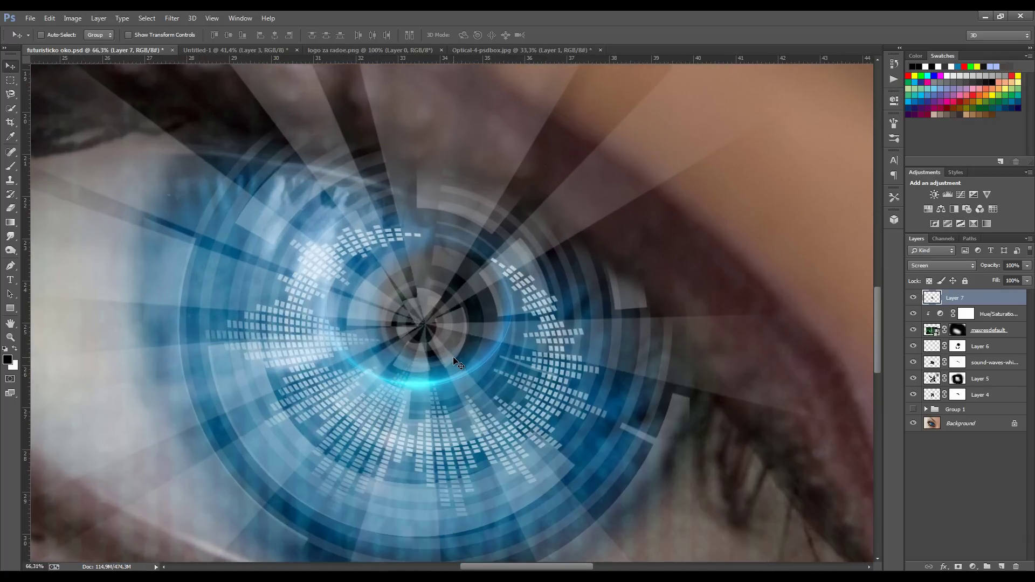
scroll(471, 373, "down", 2)
scroll(471, 374, "down", 2)
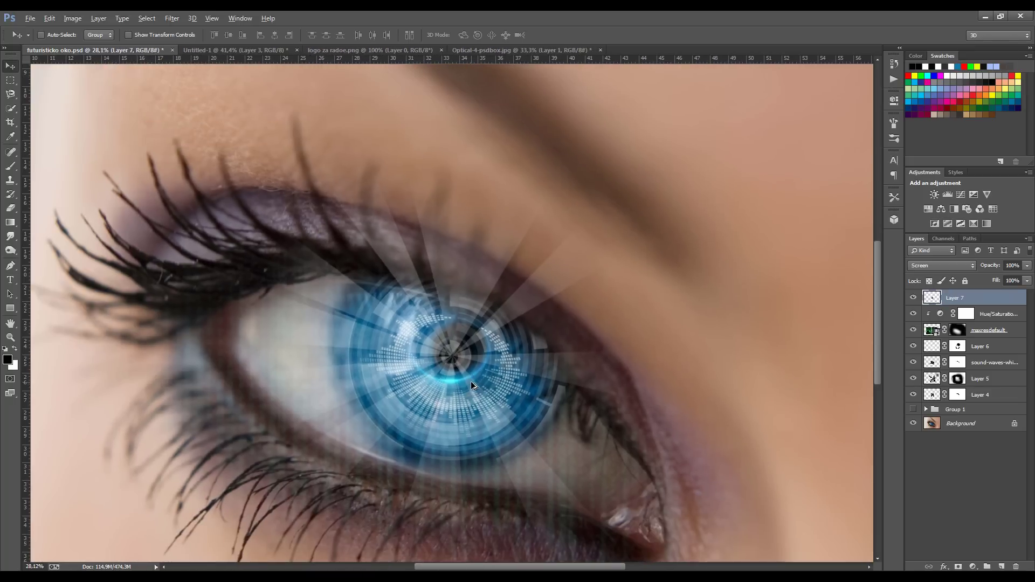
scroll(470, 380, "up", 1)
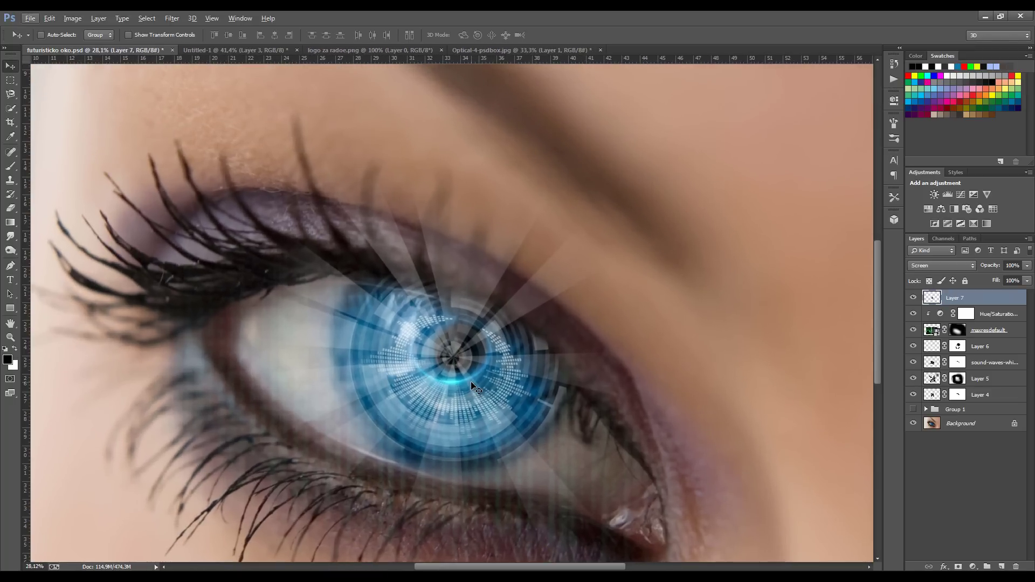
Scale the Layer 7 ring down to about 31% and nudge it onto the pupil's centre.
scroll(471, 380, "down", 1)
scroll(472, 382, "down", 2)
scroll(473, 383, "up", 1)
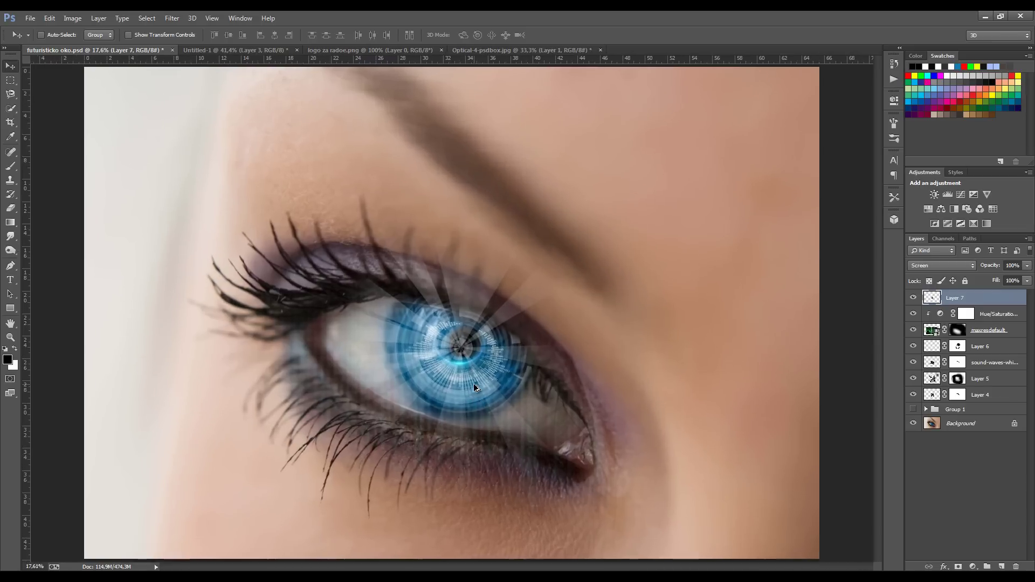
scroll(473, 384, "up", 2)
key("ctrl+t")
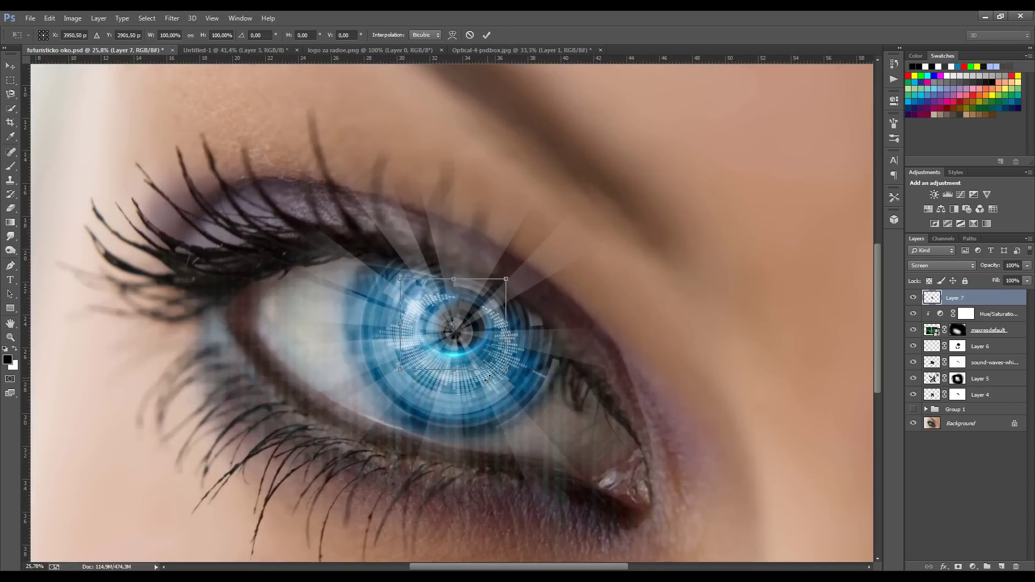
left_click_drag(504, 367, 469, 336)
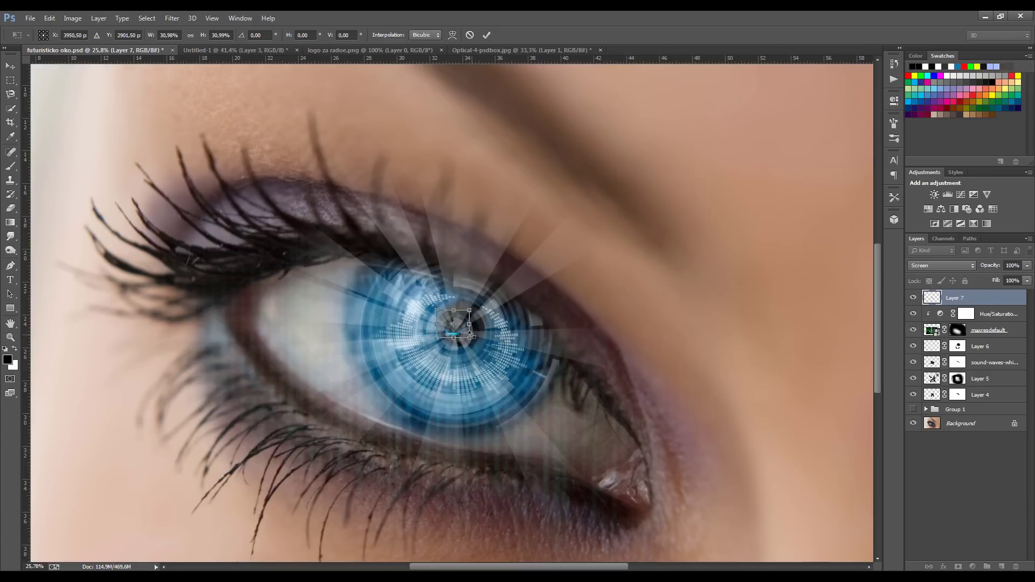
key("Return")
left_click_drag(467, 344, 469, 350)
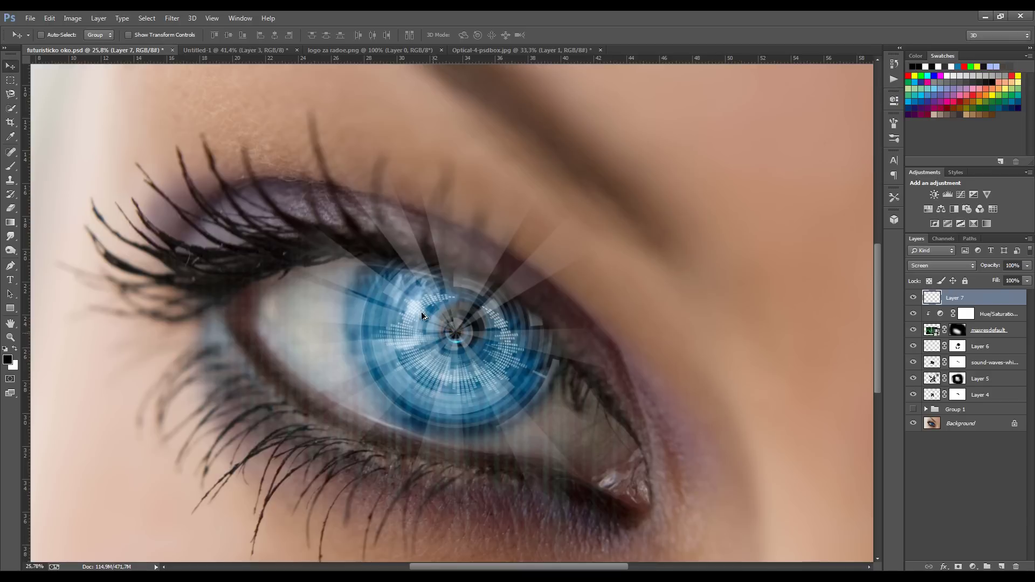
left_click_drag(421, 311, 582, 373)
key("alt")
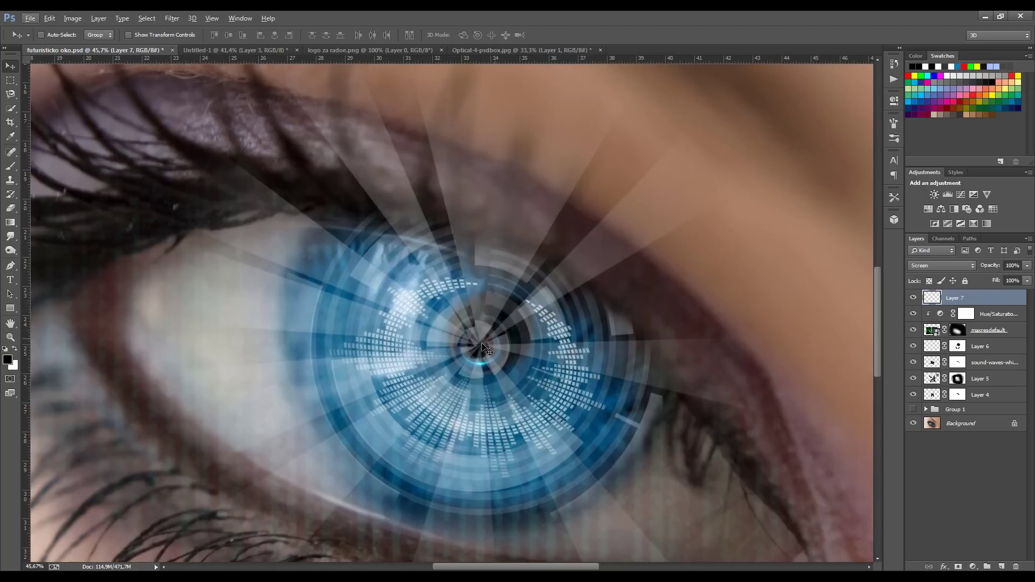
Paint black on Layer 5's mask at the eye's centre to reveal a dark pupil.
left_click(978, 396)
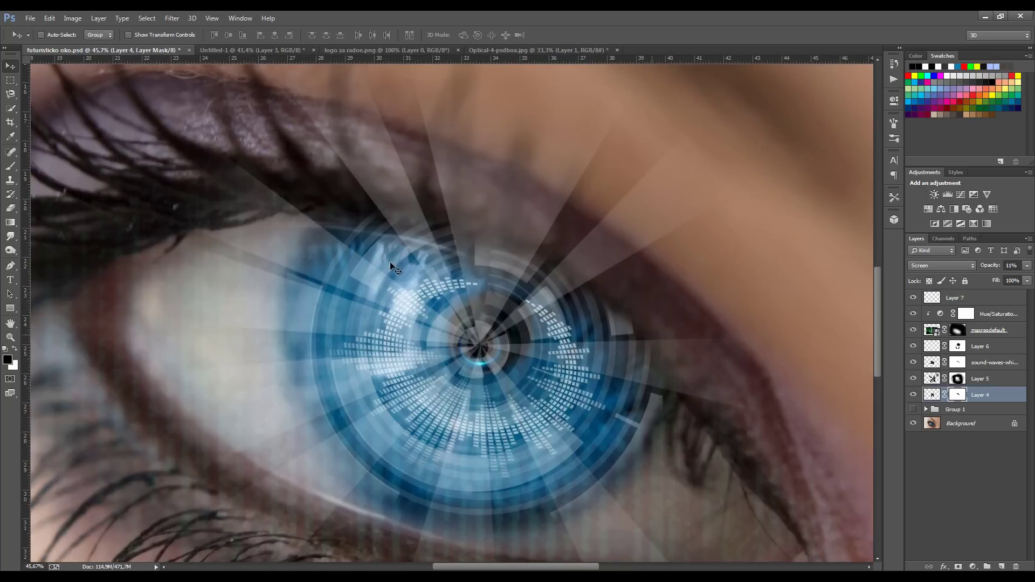
left_click(10, 166)
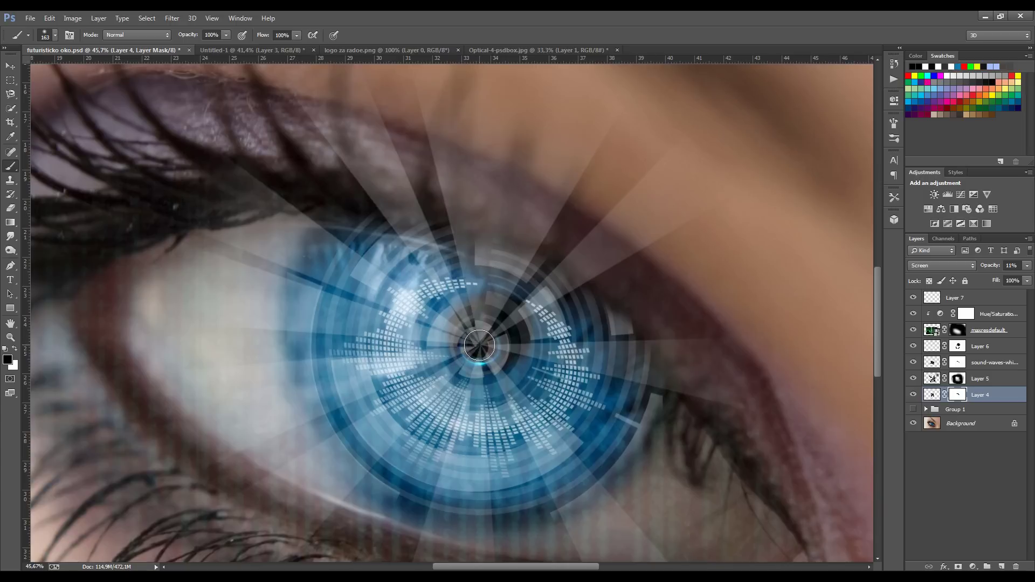
left_click(959, 380)
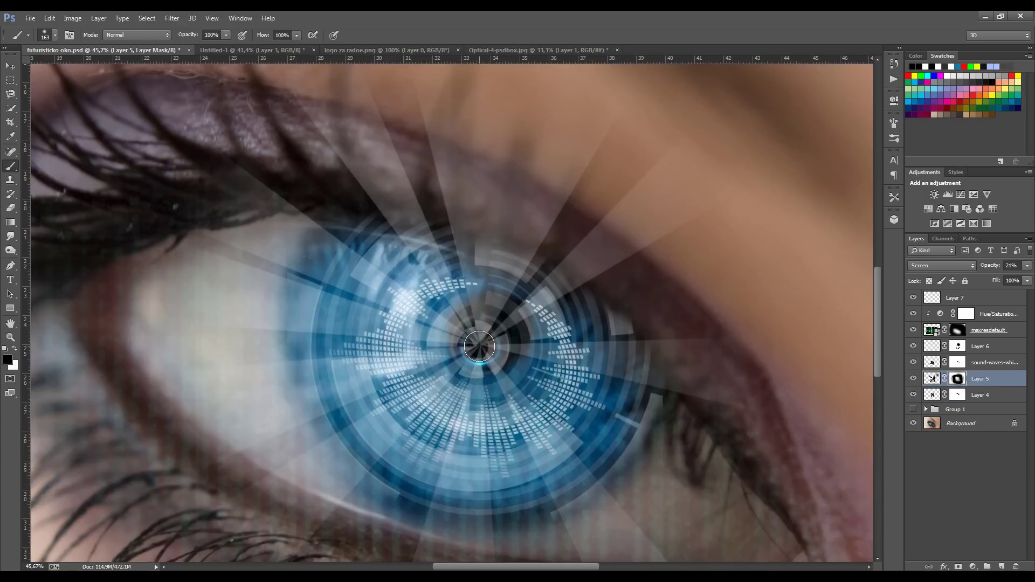
left_click(479, 346)
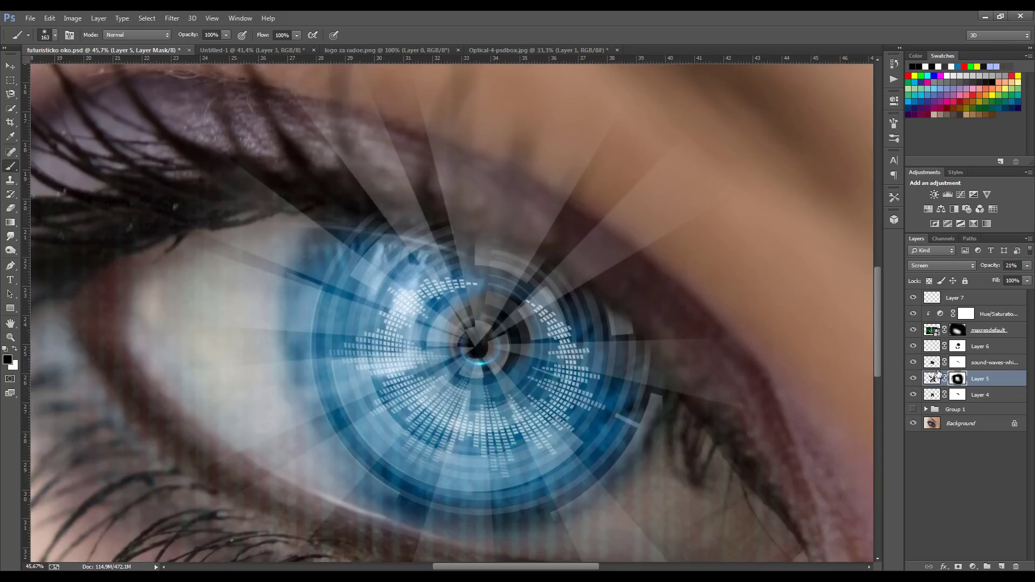
Inspect the sound-waves, Layer 6 and maxresdefault masks, and toggle Layer 7's visibility to compare.
left_click(959, 362)
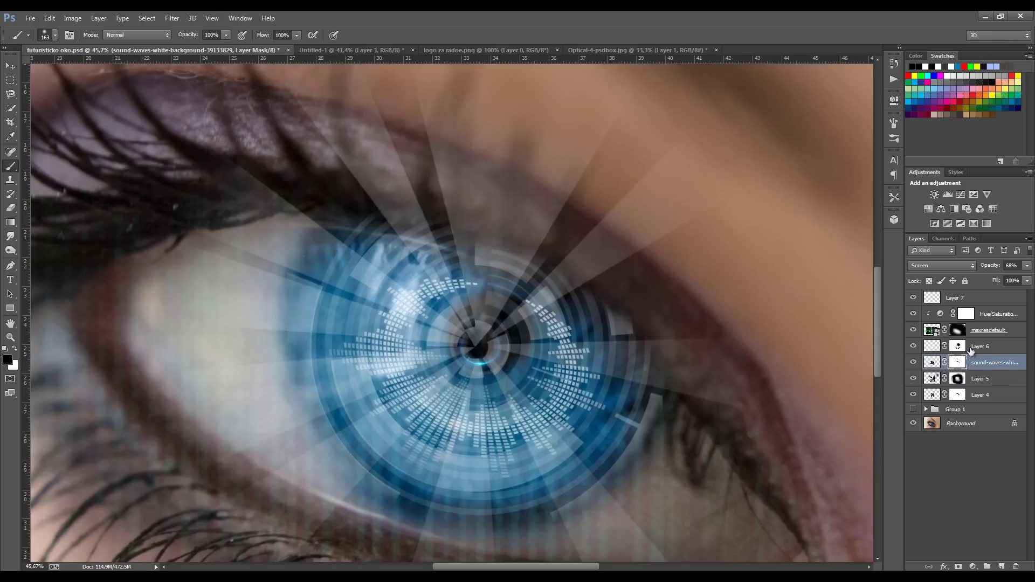
left_click(958, 347)
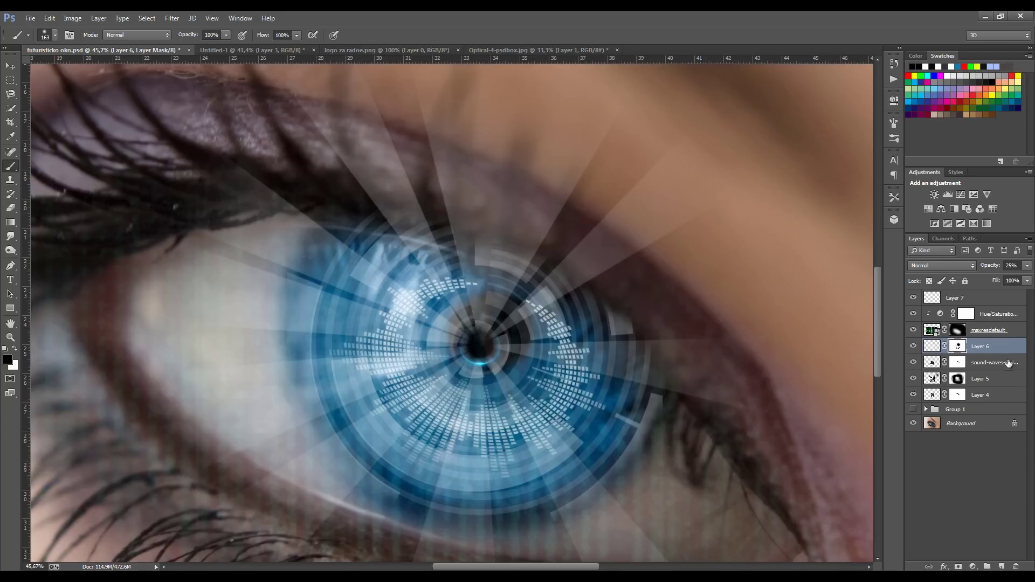
left_click(960, 332)
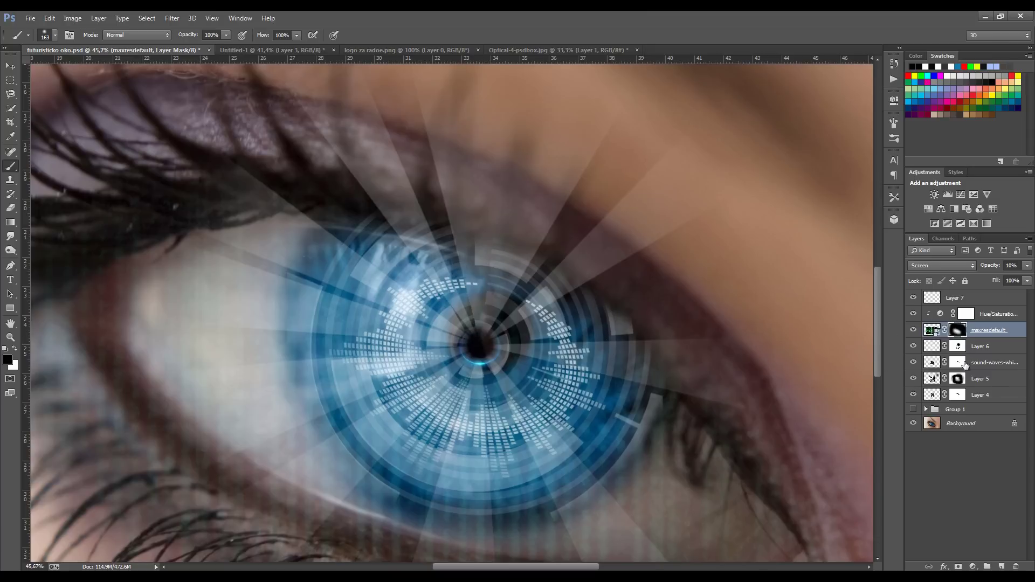
left_click(964, 297)
left_click(912, 298)
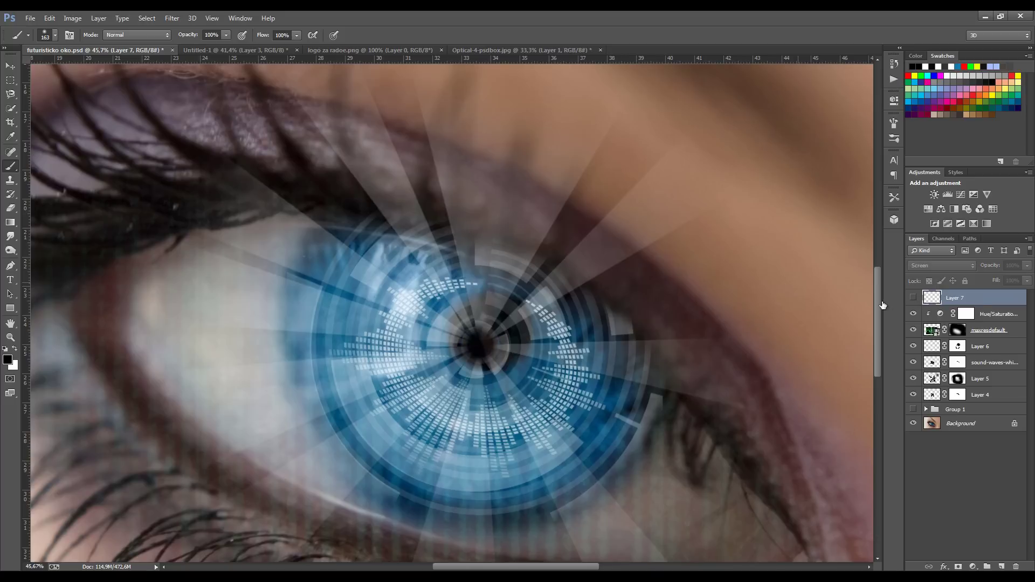
left_click(913, 298)
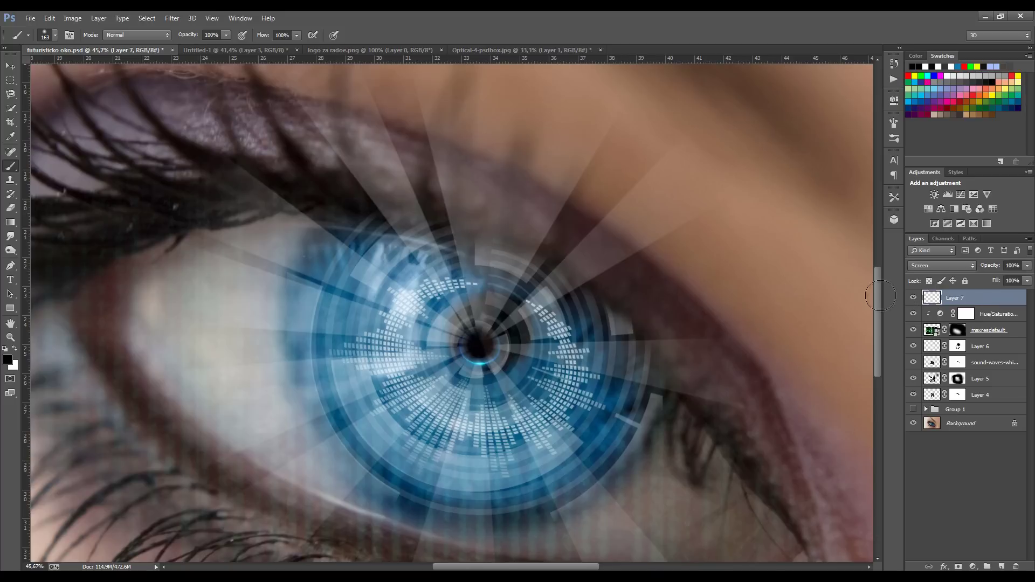
Nudge the Layer 7 glow arc slightly up-left and duplicate it to brighten the glow.
left_click(10, 66)
scroll(567, 373, "down", 5)
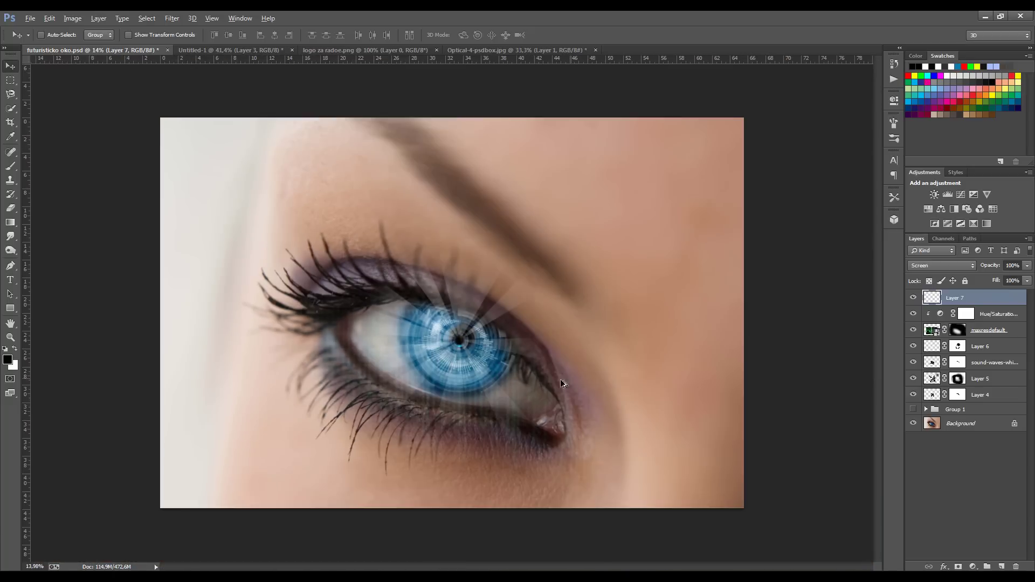
scroll(491, 366, "up", 5)
scroll(439, 357, "up", 2)
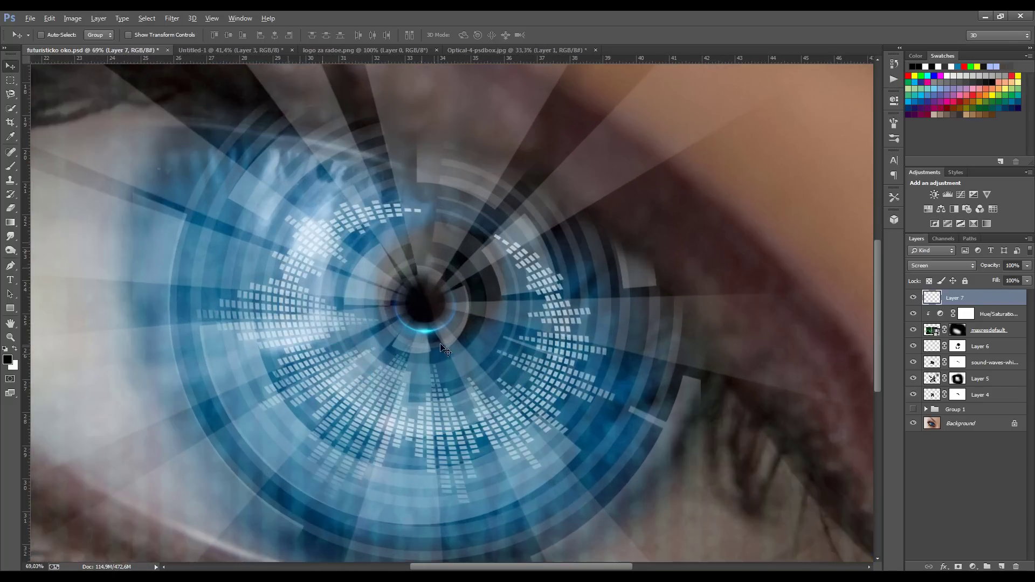
scroll(452, 358, "up", 1)
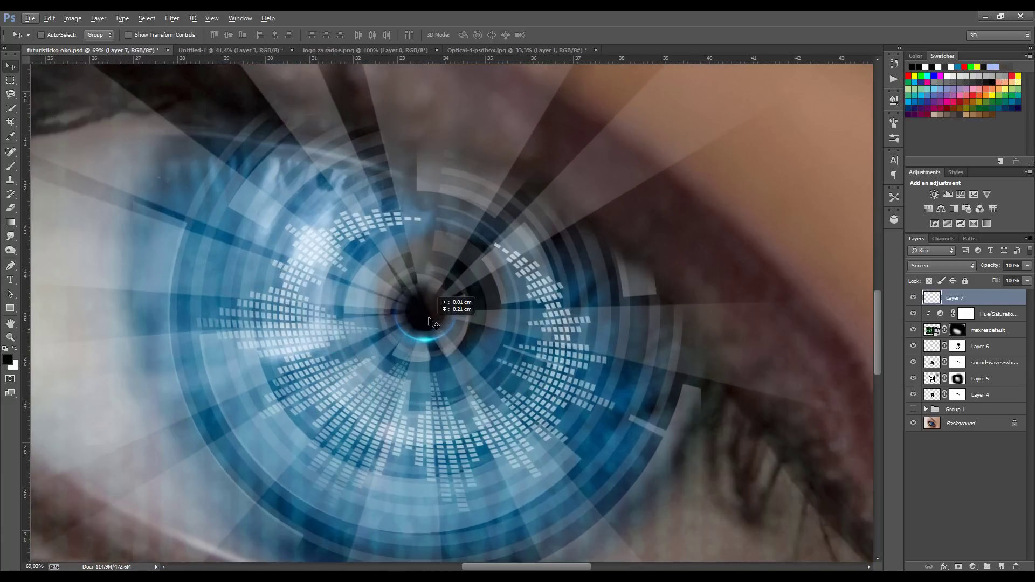
left_click_drag(431, 331, 429, 325)
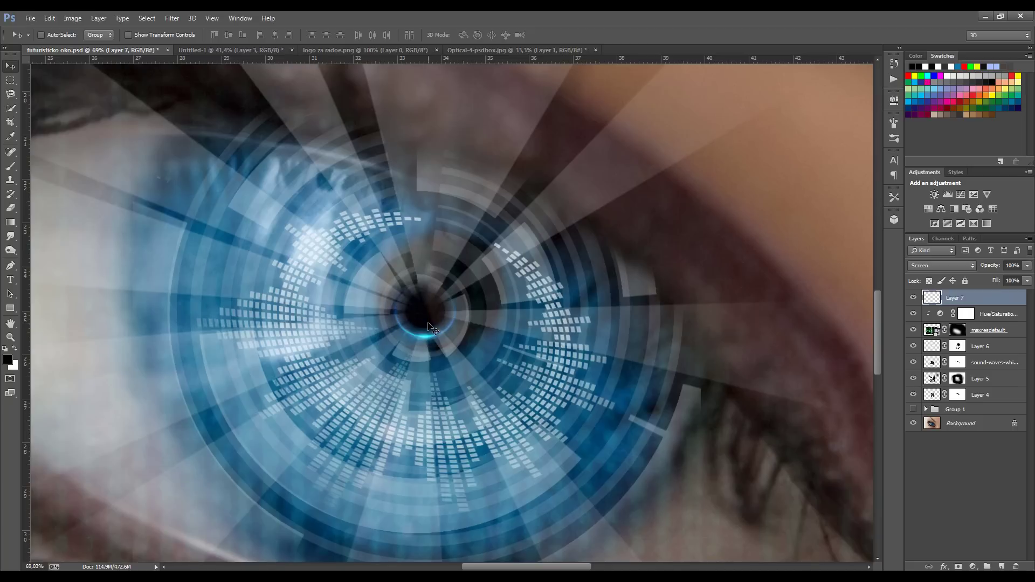
key("ctrl+j")
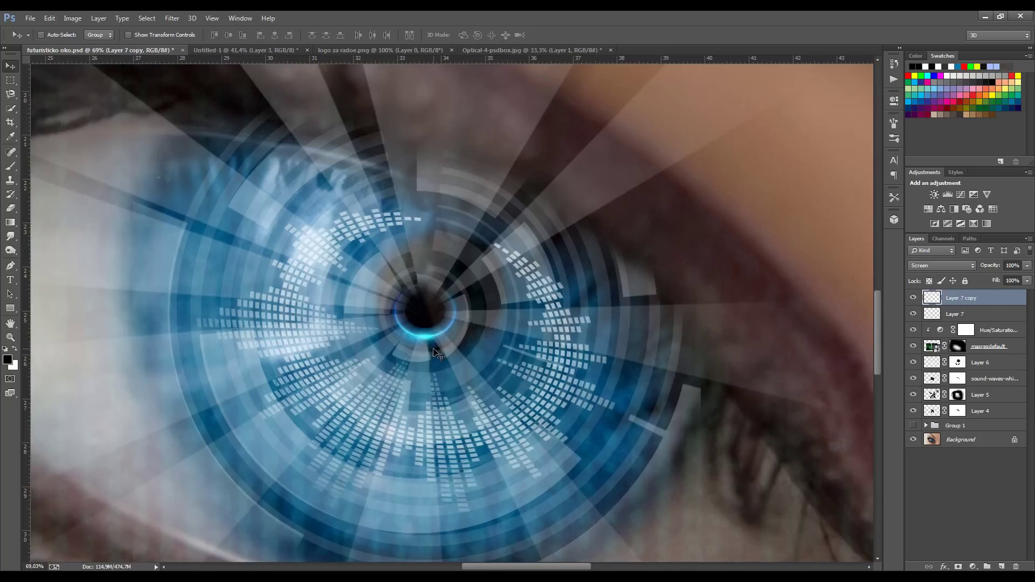
Duplicate the glow arc, move the copy above the pupil, and set the Eraser size to 47 px.
key("ctrl+j")
left_click_drag(437, 356, 432, 262)
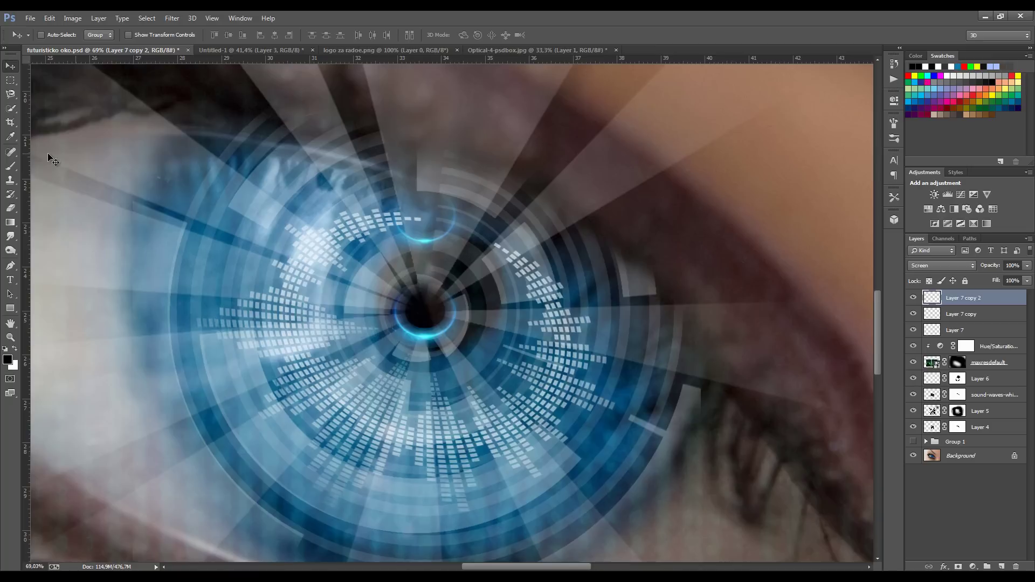
left_click(11, 208)
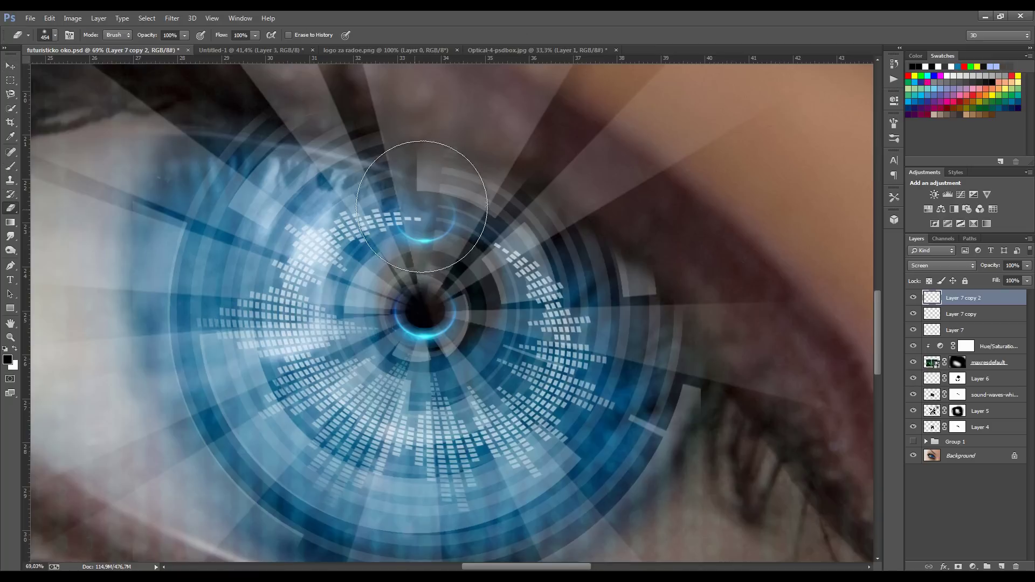
right_click(478, 172)
left_click_drag(572, 213, 554, 212)
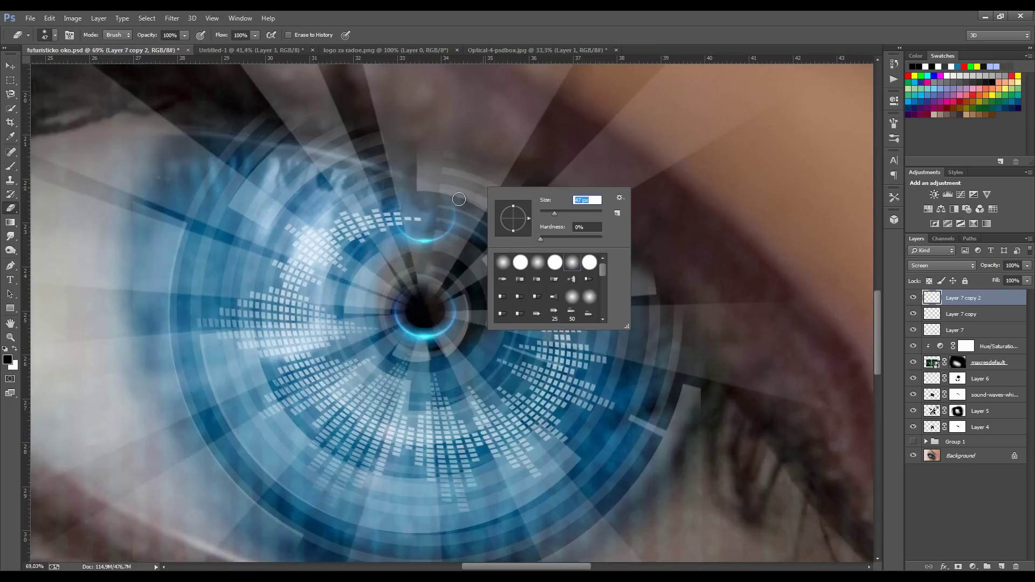
key("Return")
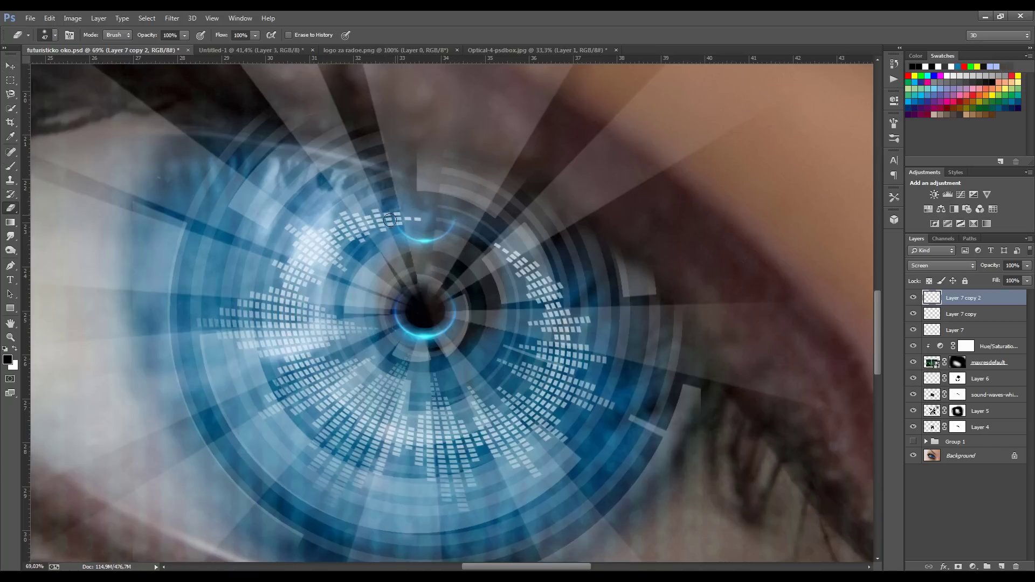
left_click(10, 65)
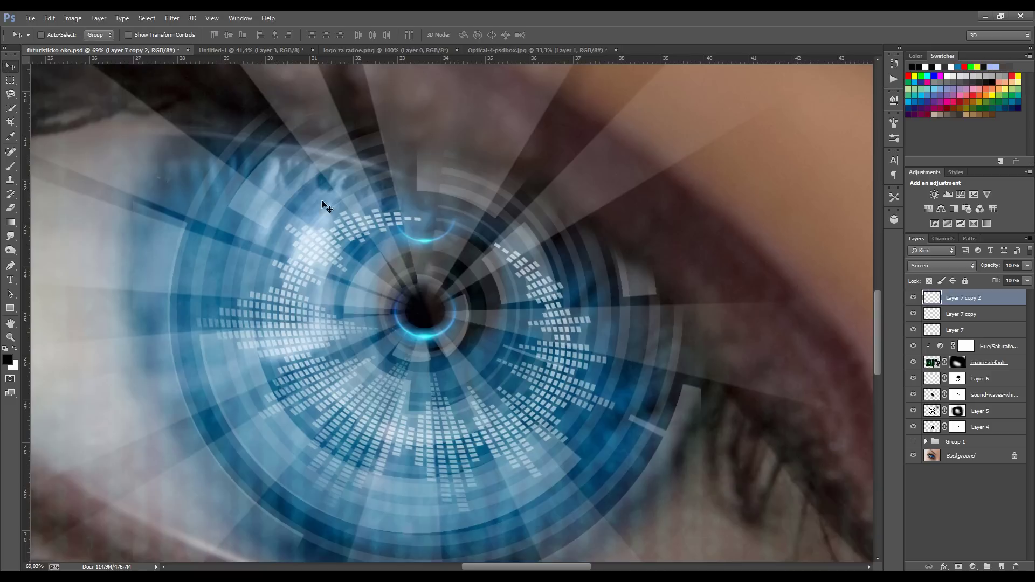
Duplicate the upper glow arc, rotate the copy counter-clockwise and position it above the pupil.
key("ctrl+j")
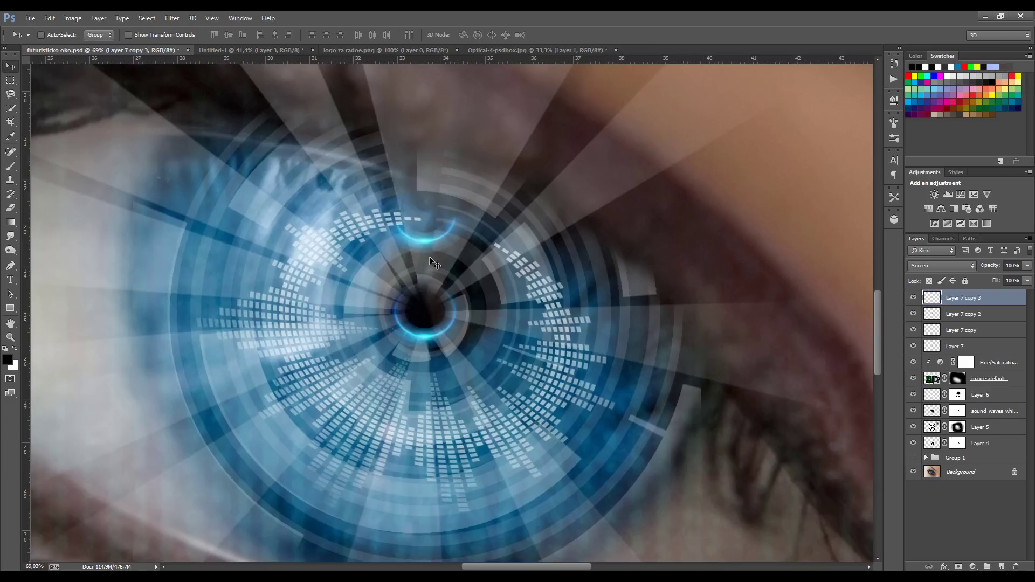
key("ctrl+t")
left_click_drag(445, 141, 385, 145)
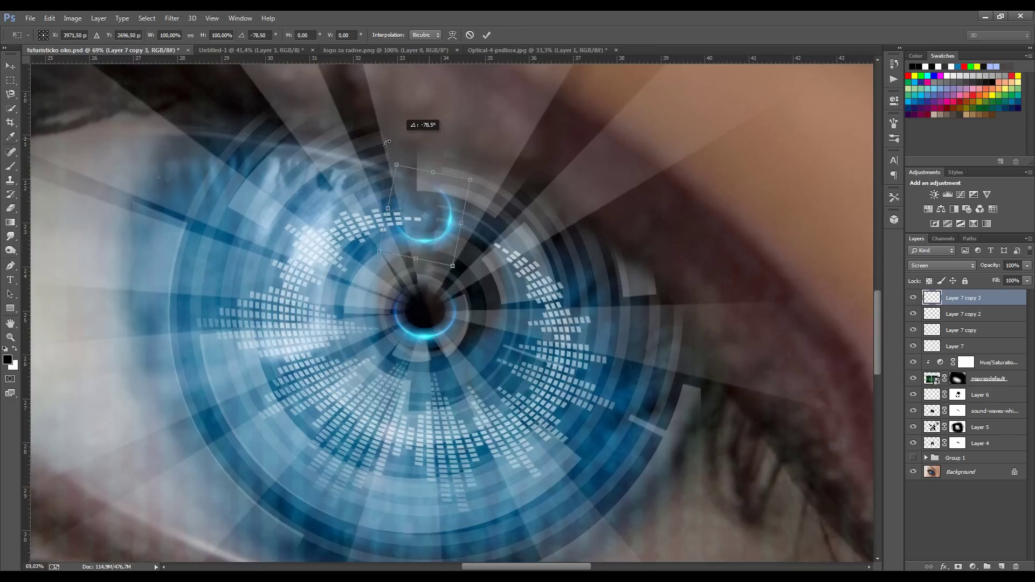
key("Return")
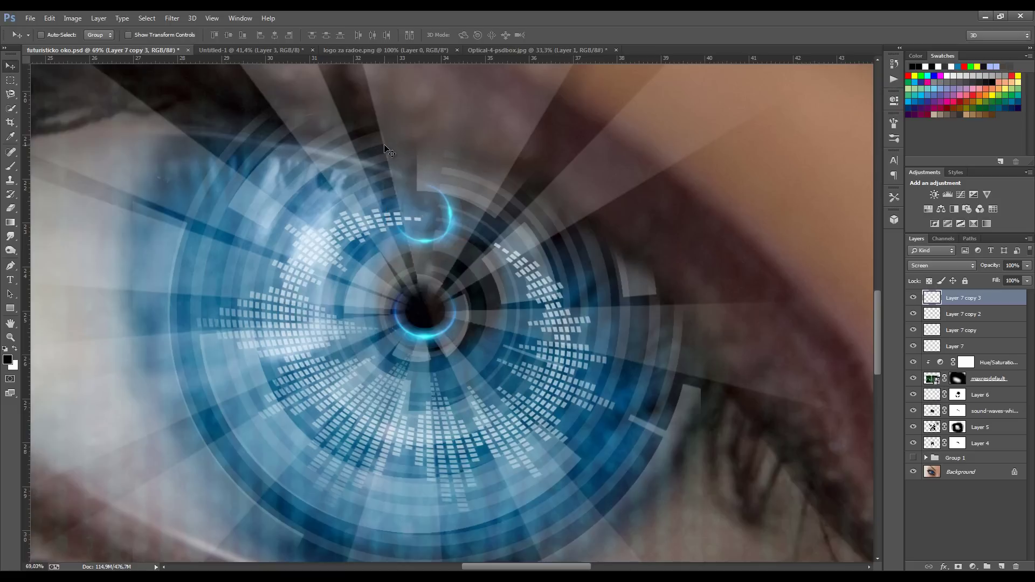
left_click_drag(431, 259, 408, 279)
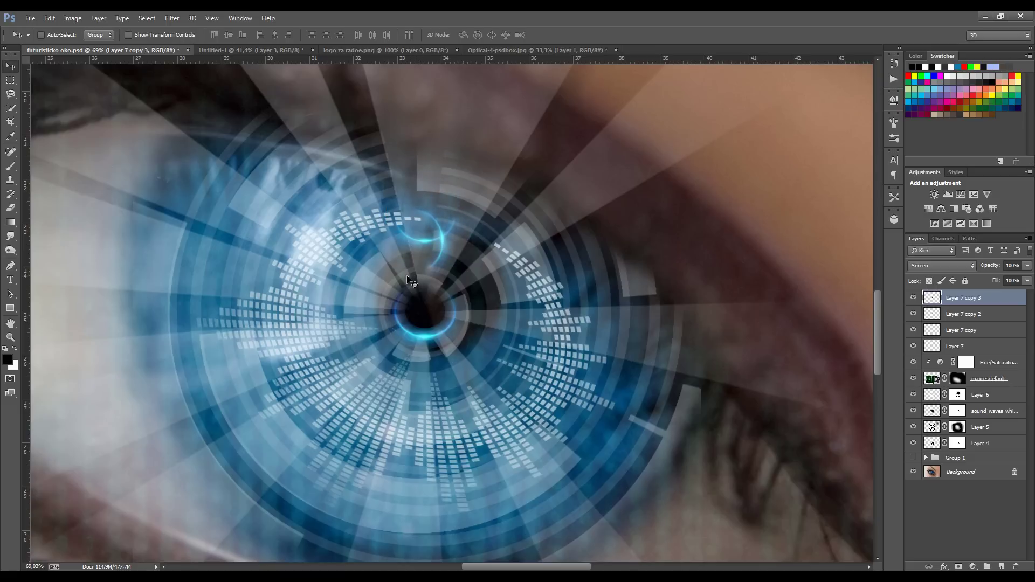
left_click_drag(454, 247, 448, 229)
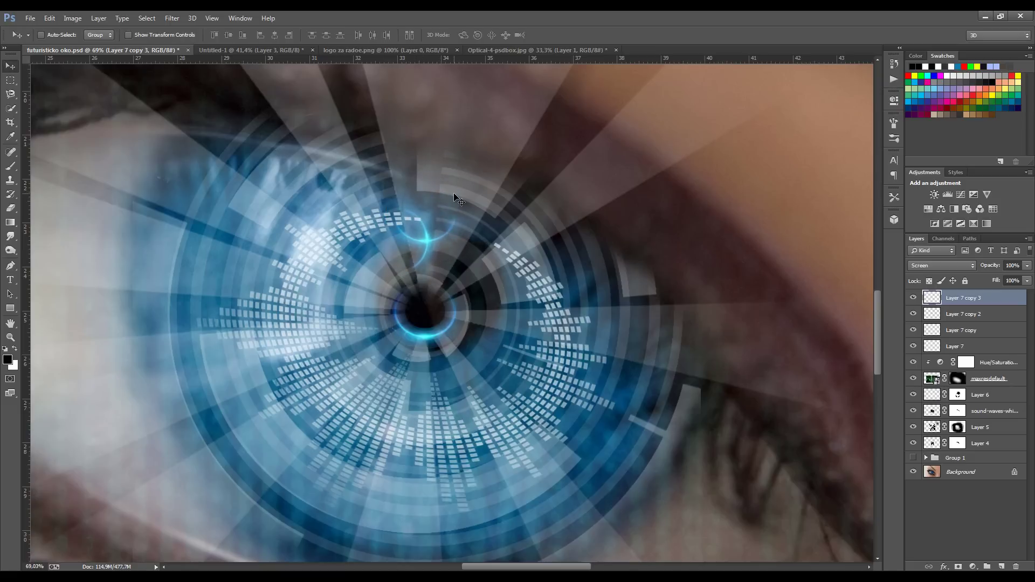
Rotate Layer 7 copy 3 about 15° more and nudge it slightly up and right.
key("ctrl+t")
left_click_drag(455, 199, 465, 209)
key("Return")
left_click_drag(451, 245, 457, 232)
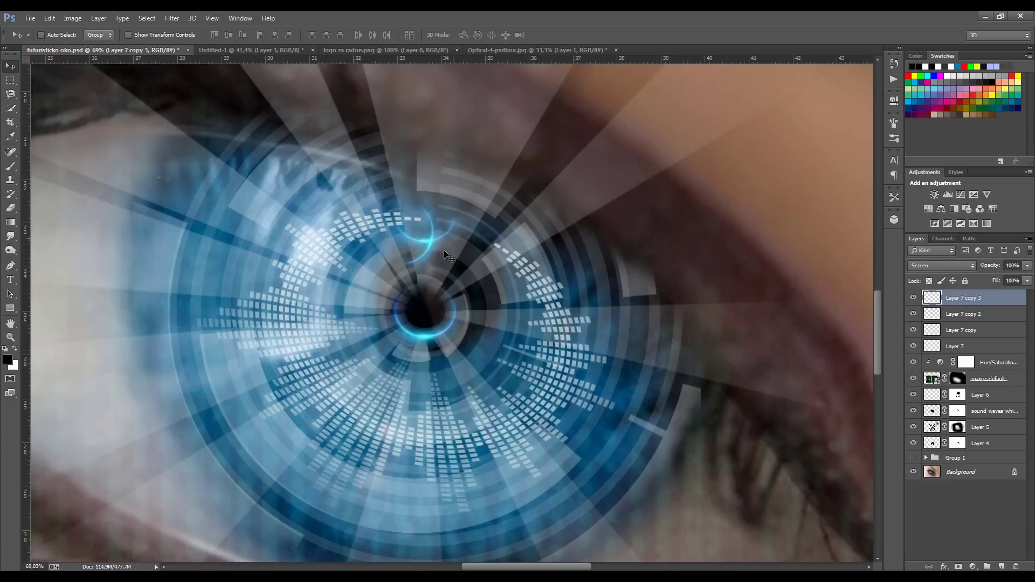
Move Layer 7 copy 2 and copy 3 onto the pupil centre and scale them to about 42%.
double_click(973, 317)
left_click(997, 300, "shift")
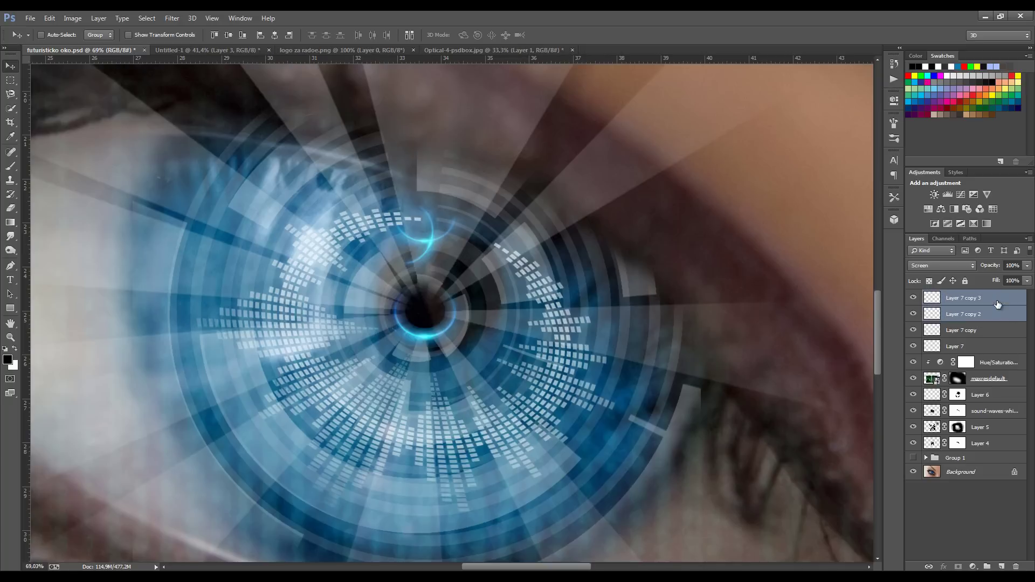
mouse_move(442, 260)
left_mouse_down()
mouse_move(441, 331)
mouse_move(440, 321)
left_mouse_up()
key("ctrl+t")
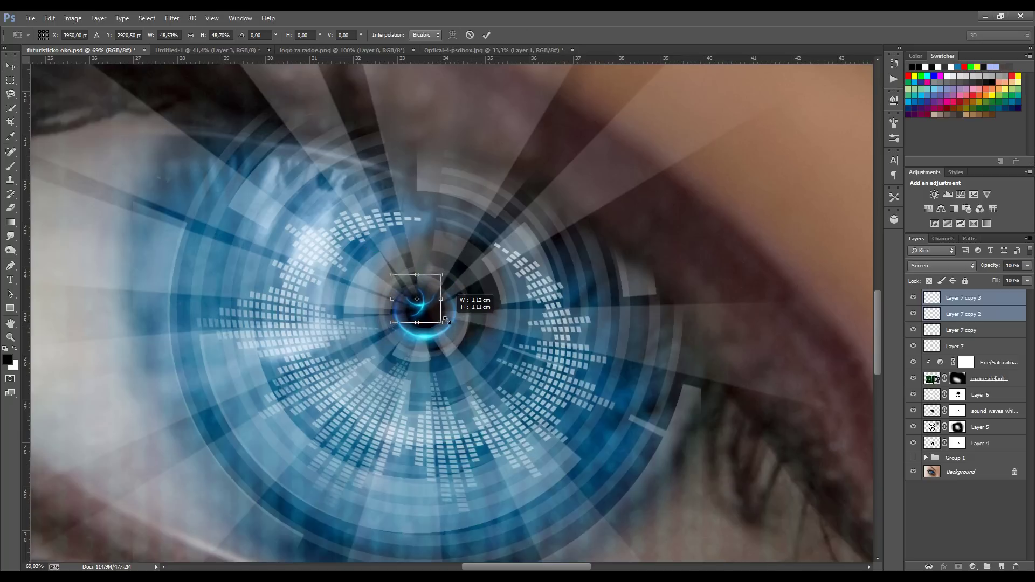
key("Return")
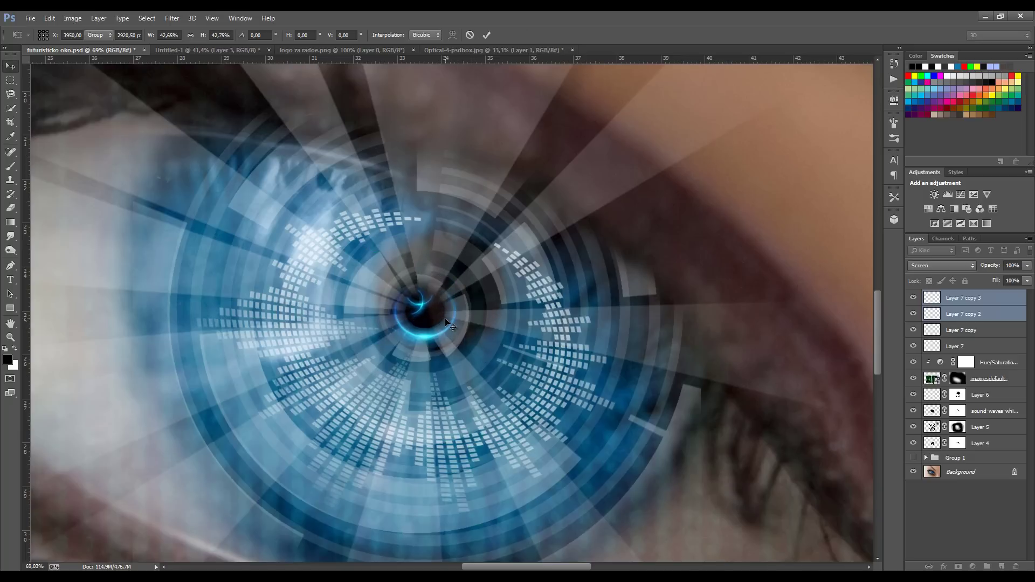
scroll(429, 322, "up", 3)
scroll(430, 322, "up", 2)
left_click_drag(443, 306, 454, 323)
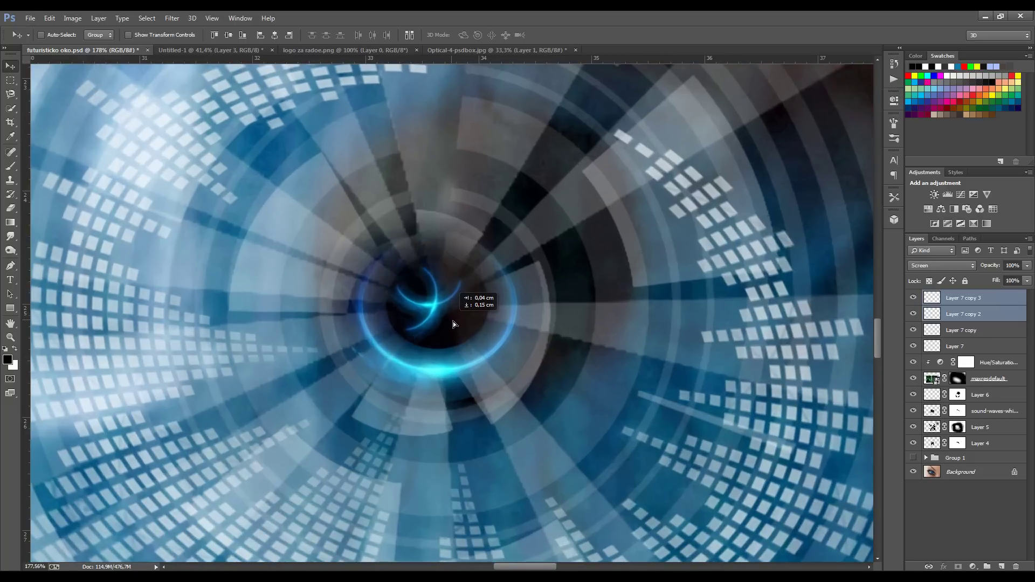
scroll(477, 326, "down", 3)
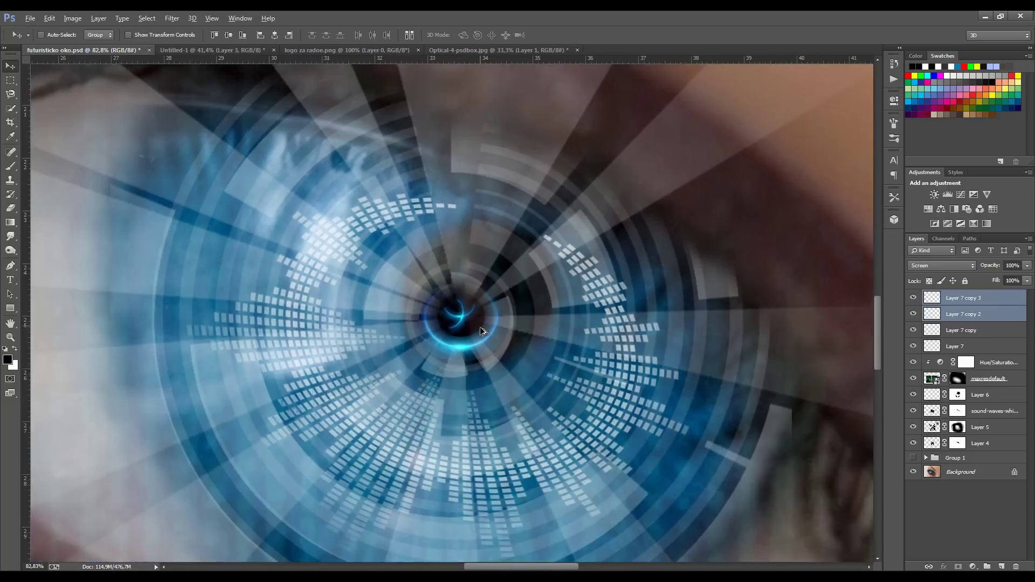
scroll(487, 335, "down", 2)
scroll(489, 338, "down", 4)
scroll(461, 366, "up", 1)
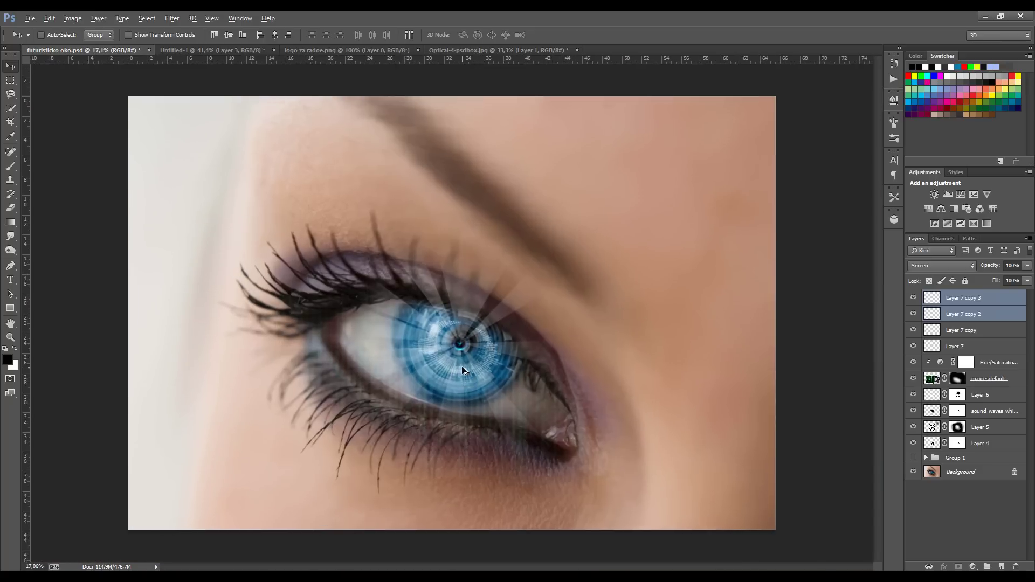
scroll(461, 366, "up", 1)
scroll(455, 379, "up", 1)
scroll(455, 380, "up", 1)
scroll(456, 384, "up", 1)
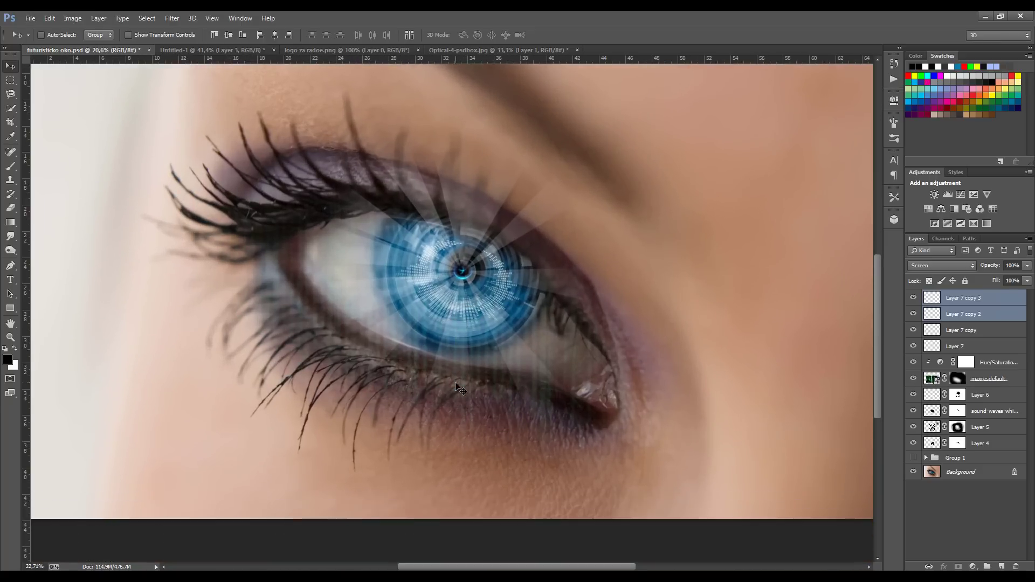
scroll(455, 384, "down", 1)
scroll(455, 381, "down", 3)
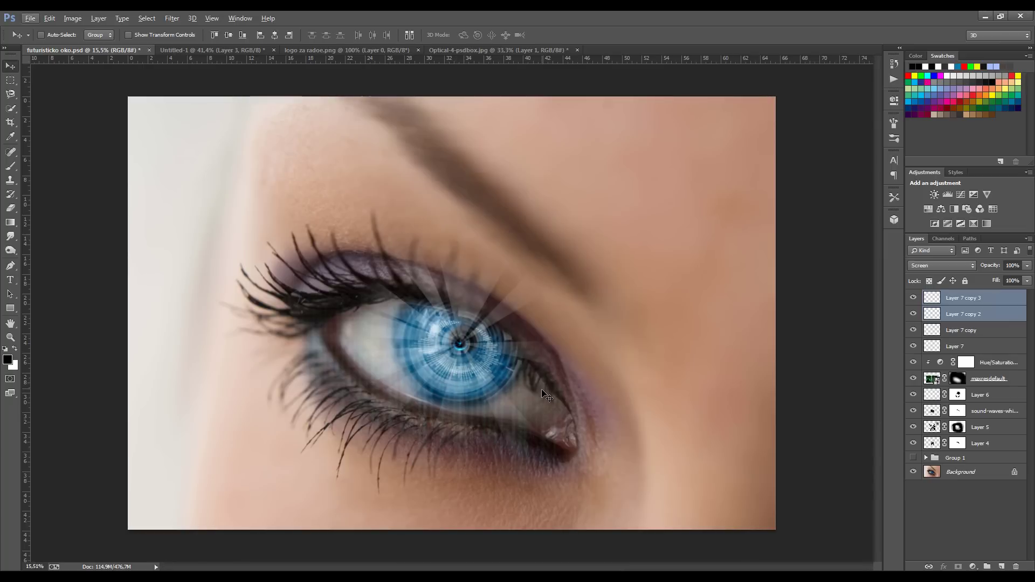
scroll(460, 359, "up", 1)
scroll(458, 360, "up", 10)
scroll(469, 350, "up", 3)
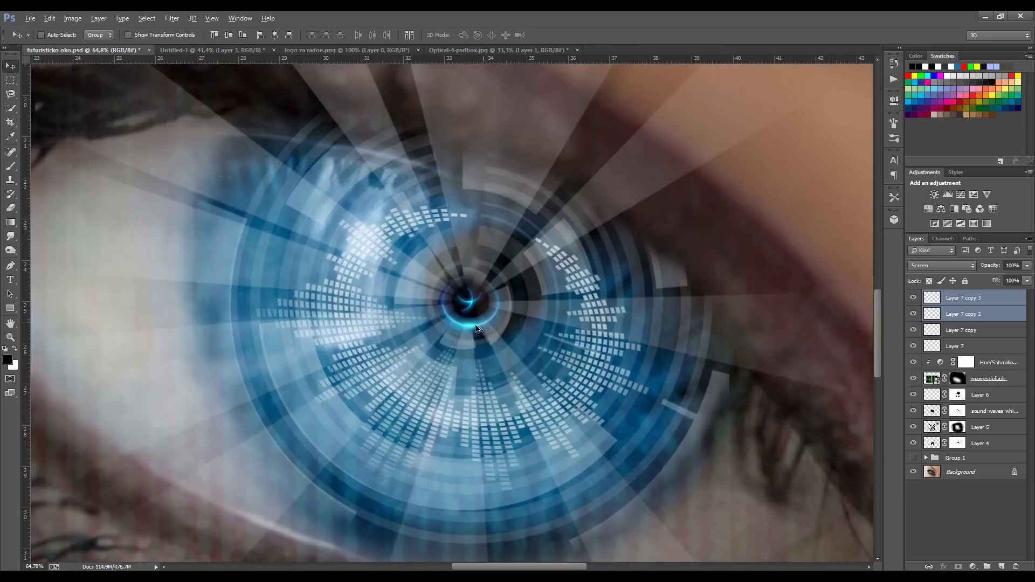
key("alt")
scroll(490, 335, "down", 4)
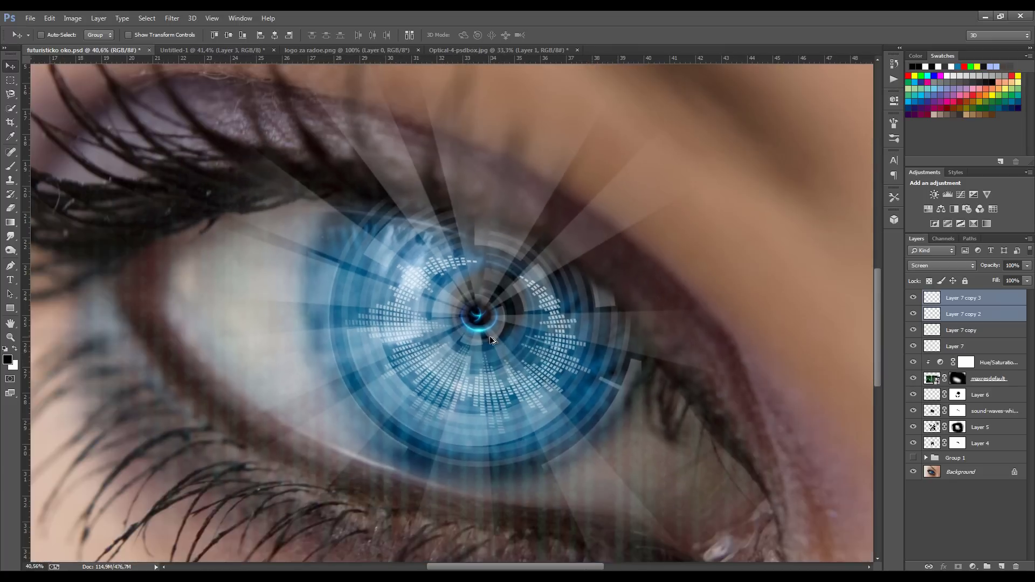
scroll(490, 338, "down", 2)
scroll(489, 341, "down", 3)
scroll(489, 341, "down", 2)
scroll(490, 340, "down", 2)
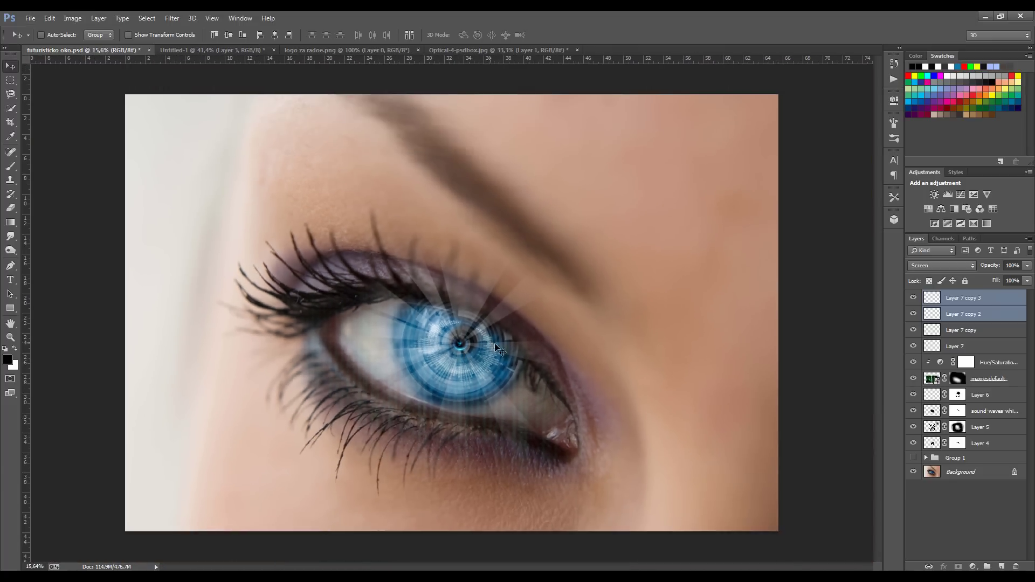
Drag the PREMIUM GRAPHICS logo into the eye document and place it at the lower left.
left_click(313, 51)
left_click_drag(391, 246, 114, 84)
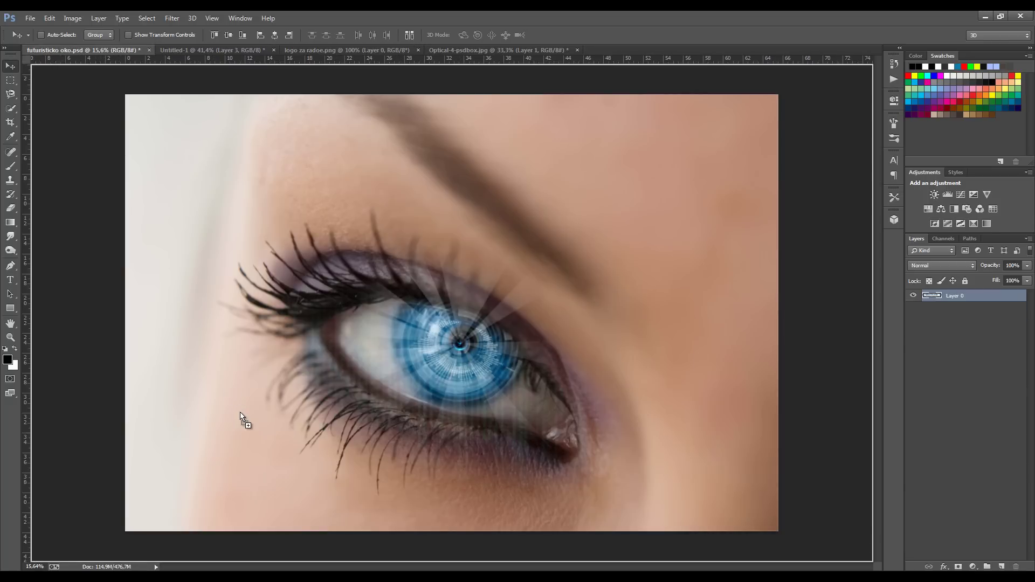
left_click_drag(114, 85, 171, 548)
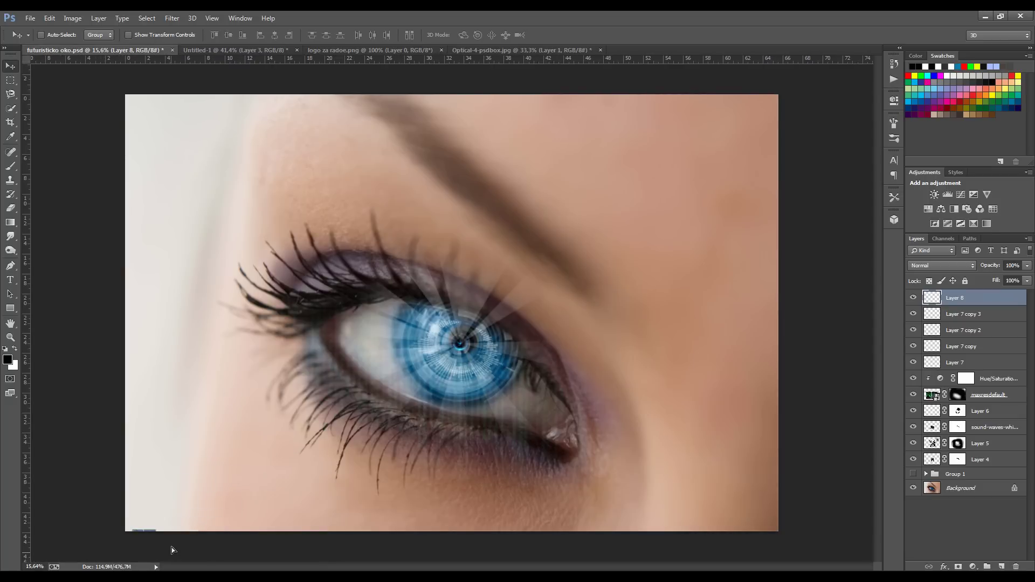
Enlarge the logo along the bottom-left edge, then bring up Image Size (7744×5184 px).
key("ctrl+t")
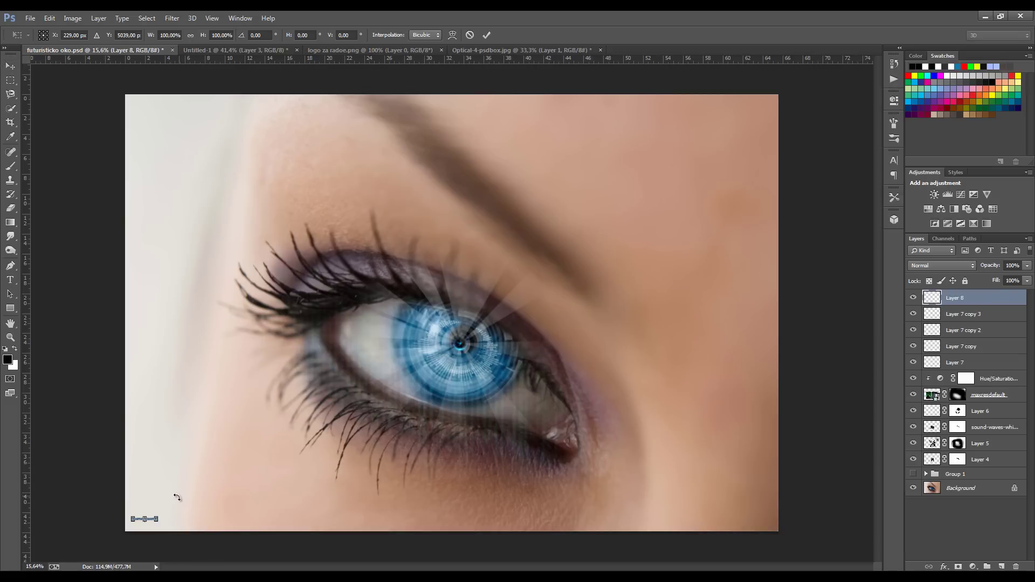
left_click_drag(161, 510, 263, 509)
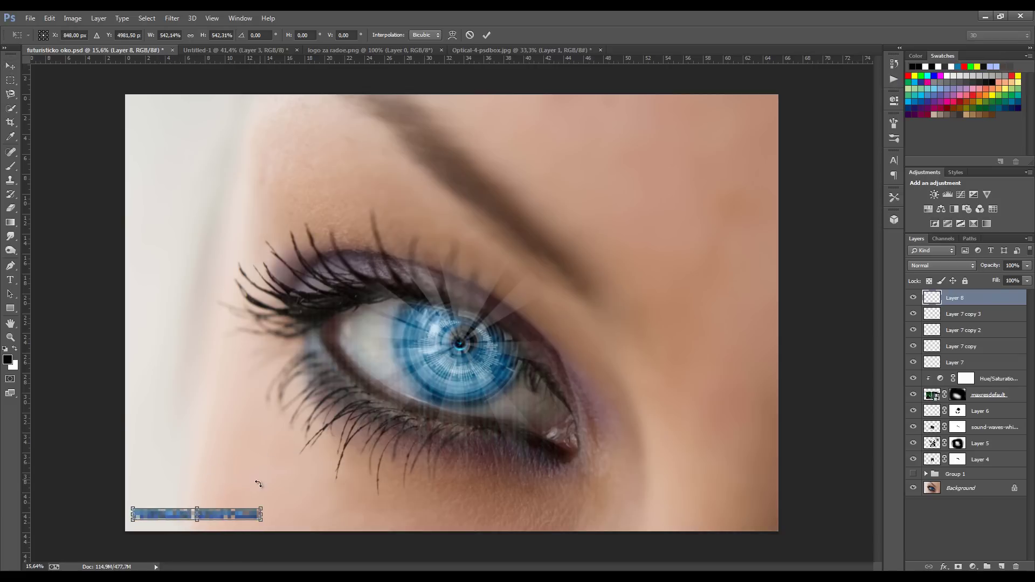
key("Return")
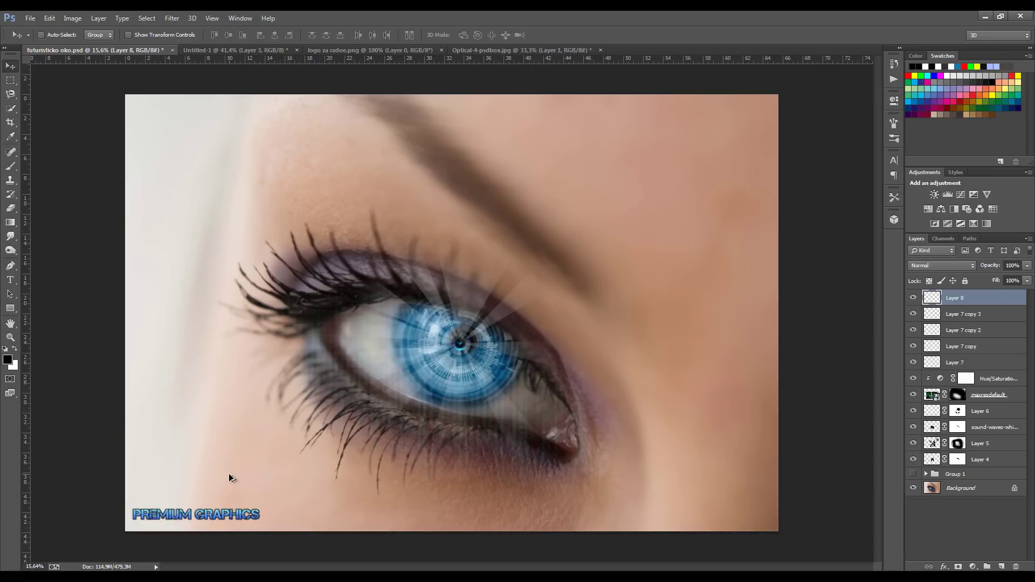
key("ctrl+alt+i")
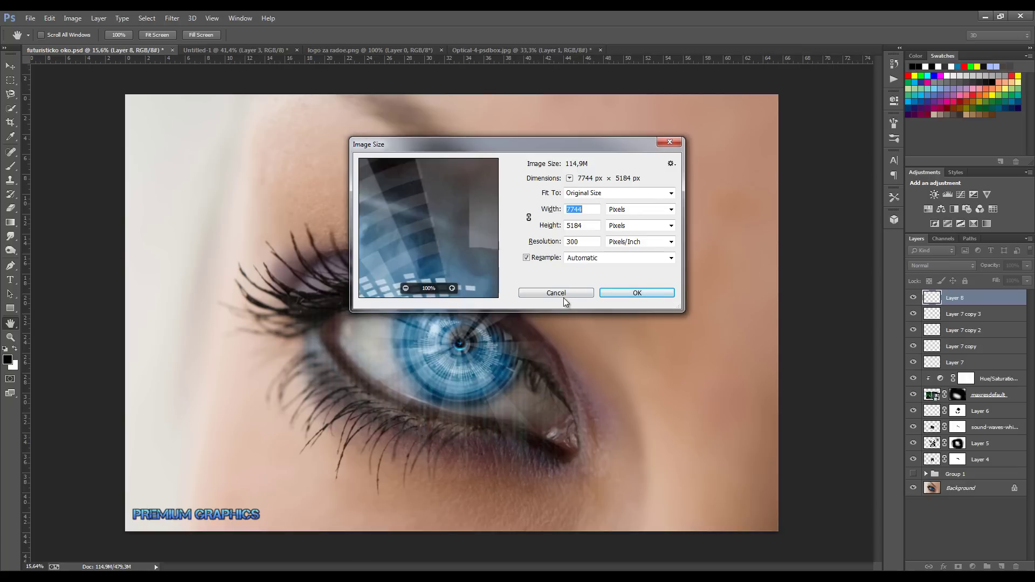
Cancel Image Size unchanged, then zoom in and out to inspect the glowing HUD iris.
left_click(555, 296)
scroll(450, 357, "up", 4)
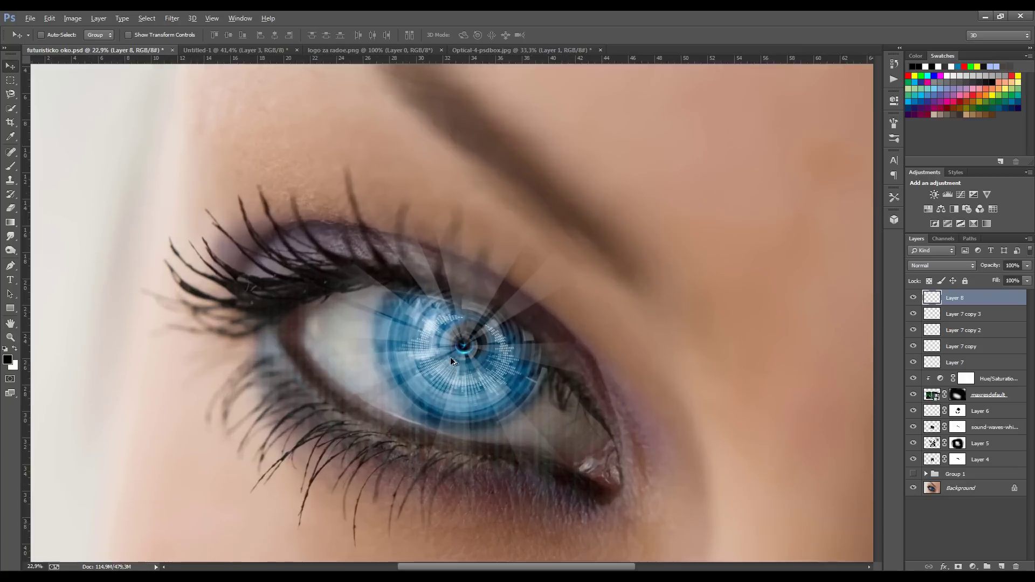
scroll(450, 357, "up", 2)
scroll(454, 399, "up", 2)
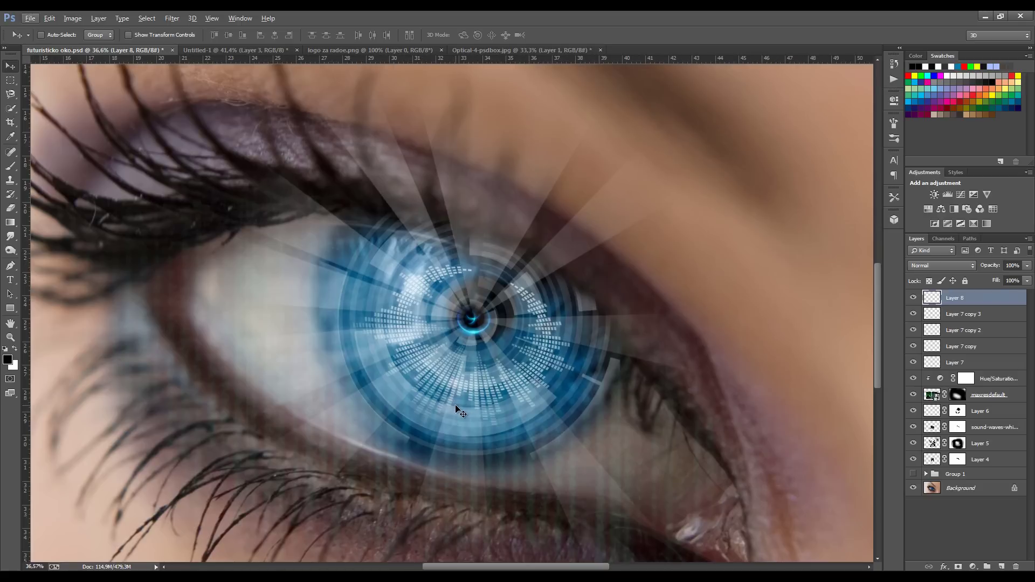
scroll(196, 328, "up", 1)
scroll(196, 342, "up", 1)
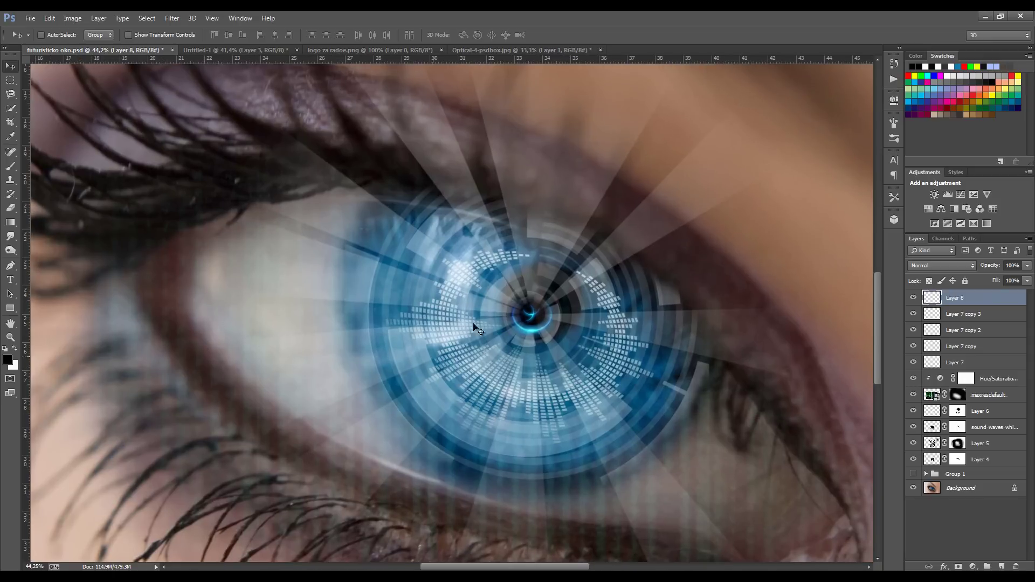
scroll(434, 357, "down", 1)
scroll(436, 361, "down", 2)
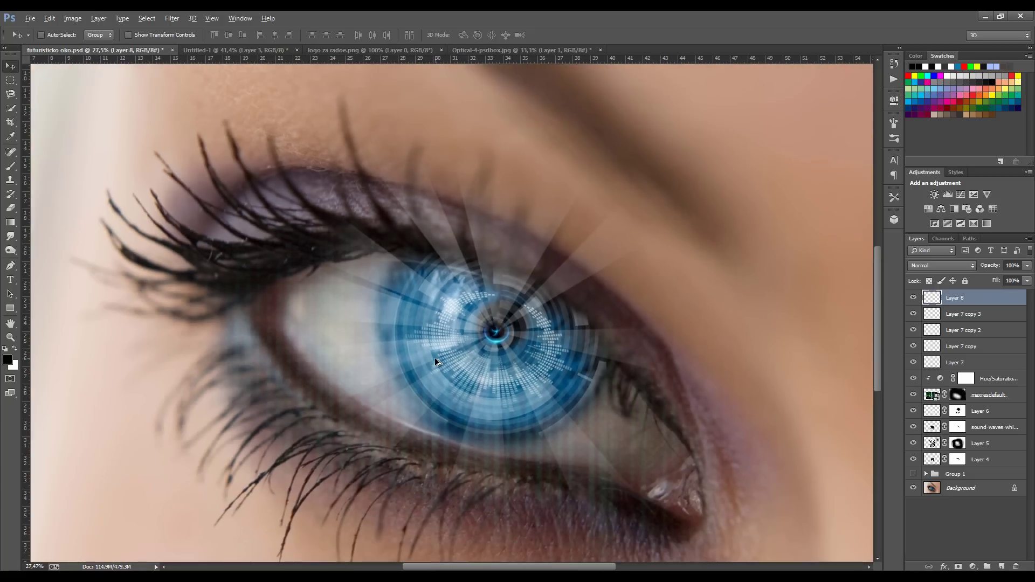
scroll(435, 362, "down", 1)
scroll(436, 361, "down", 1)
scroll(435, 361, "down", 1)
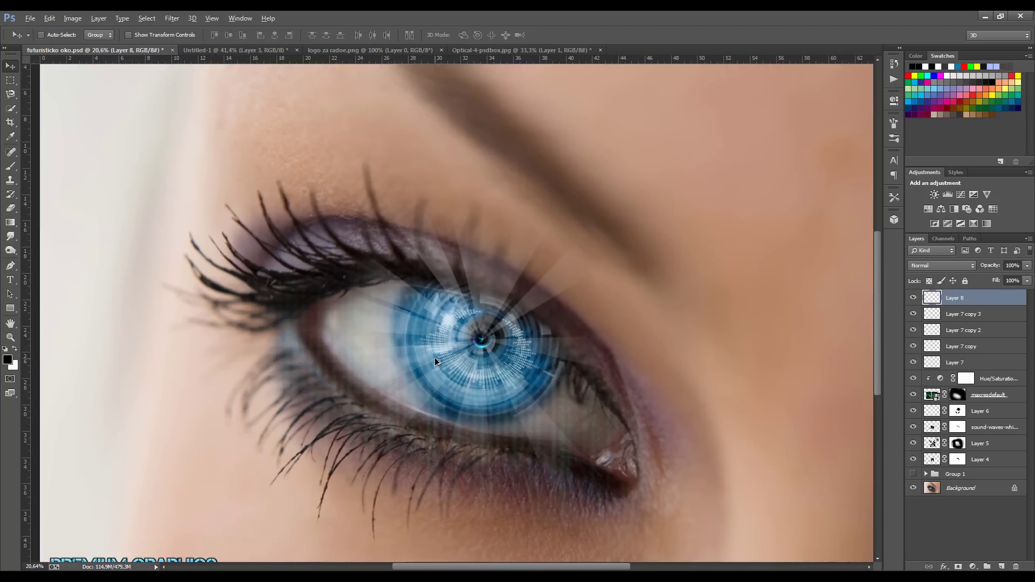
scroll(435, 361, "down", 1)
scroll(436, 361, "down", 1)
scroll(436, 361, "down", 2)
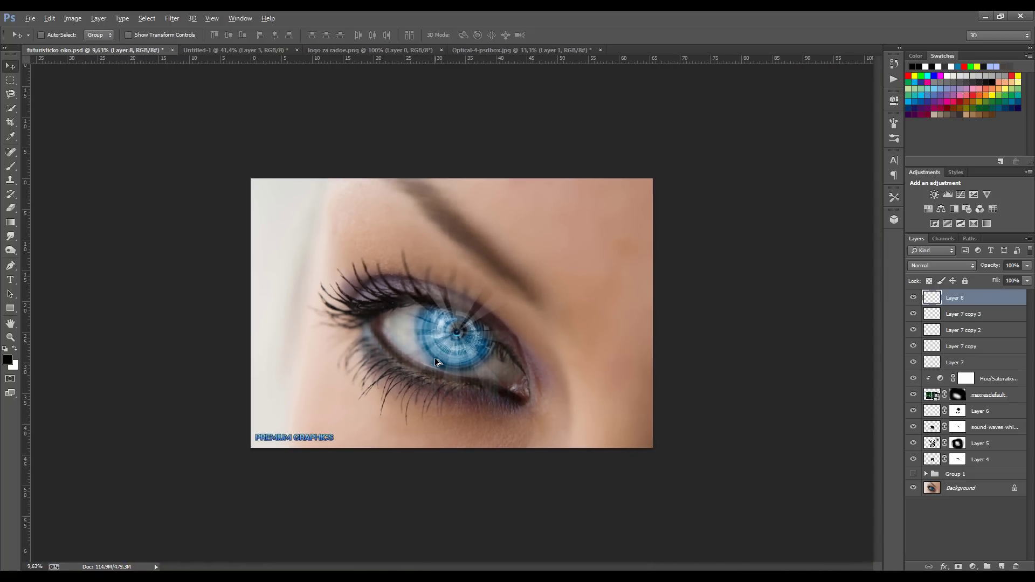
scroll(435, 361, "up", 2)
scroll(453, 361, "up", 2)
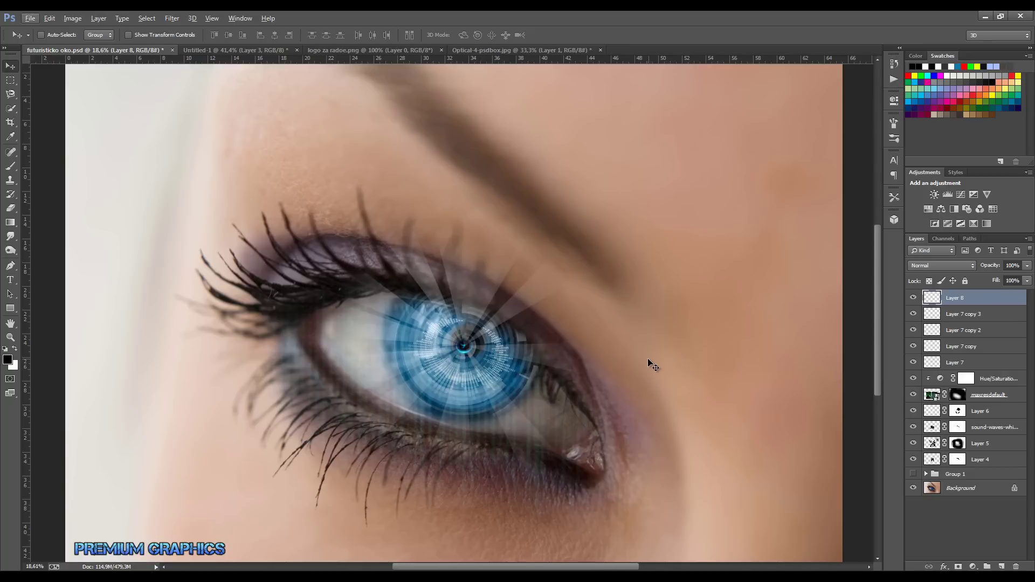
scroll(634, 353, "down", 1)
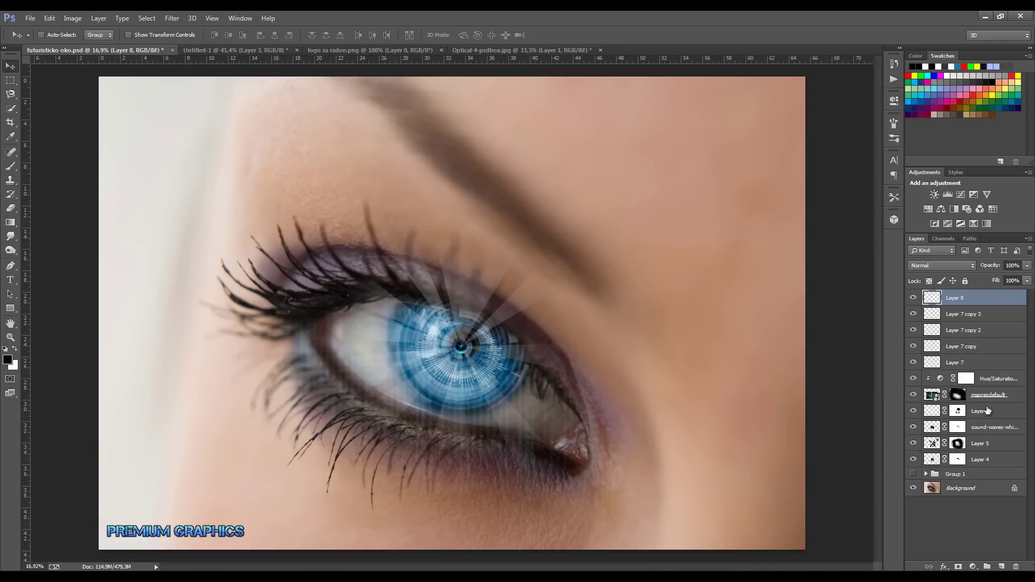
Group Layer 4 through Layer 8 into Group 2, then toggle Group 2 and Group 1 visibility to compare.
left_click(997, 460, "shift")
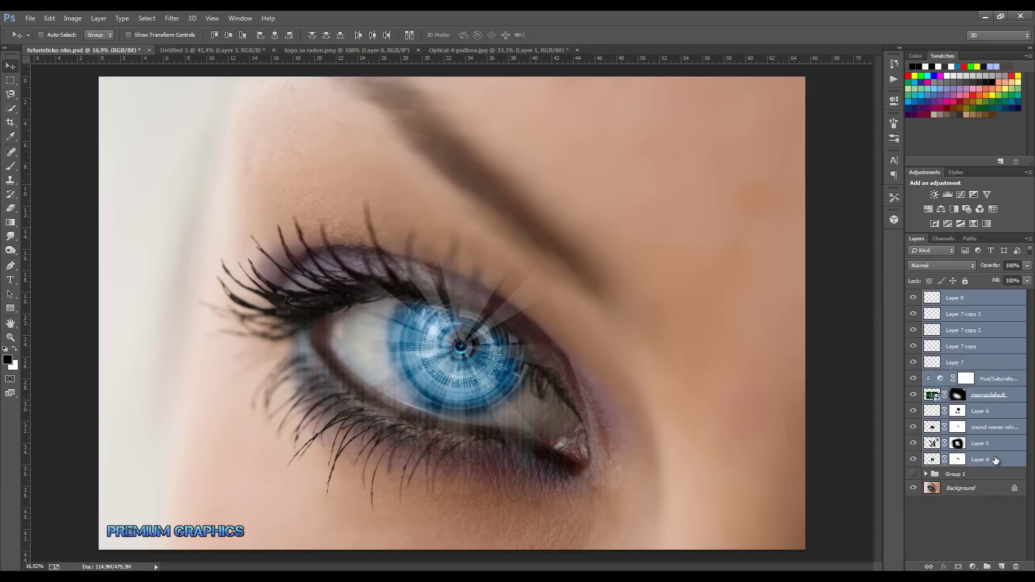
key("ctrl+g")
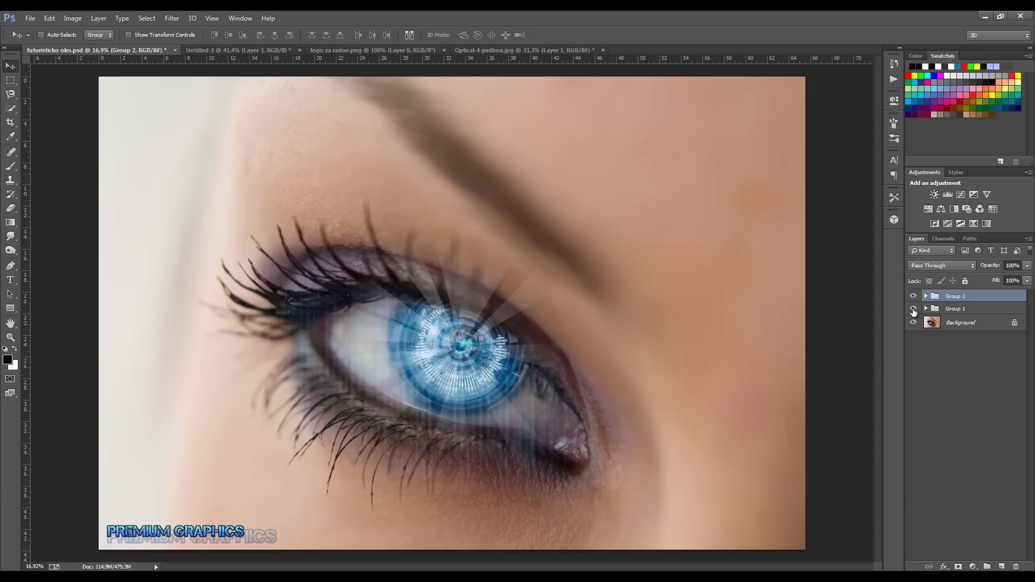
left_click(913, 296)
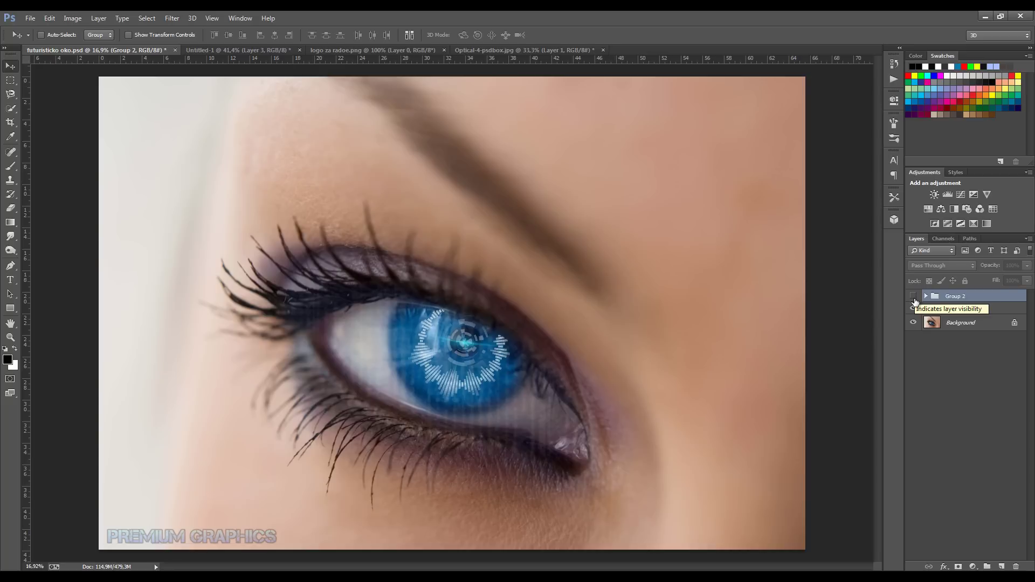
left_click(914, 309)
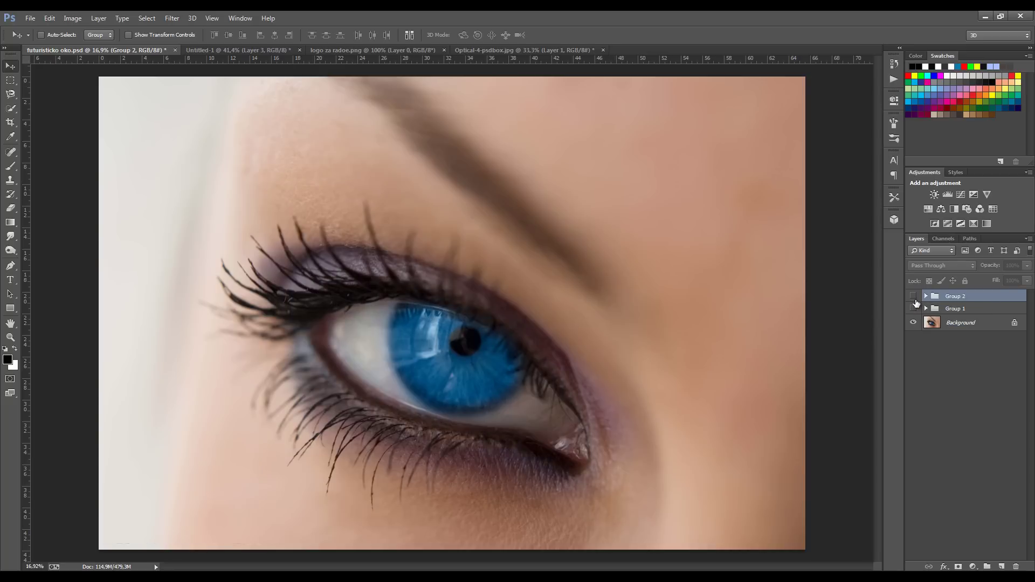
left_click(915, 298)
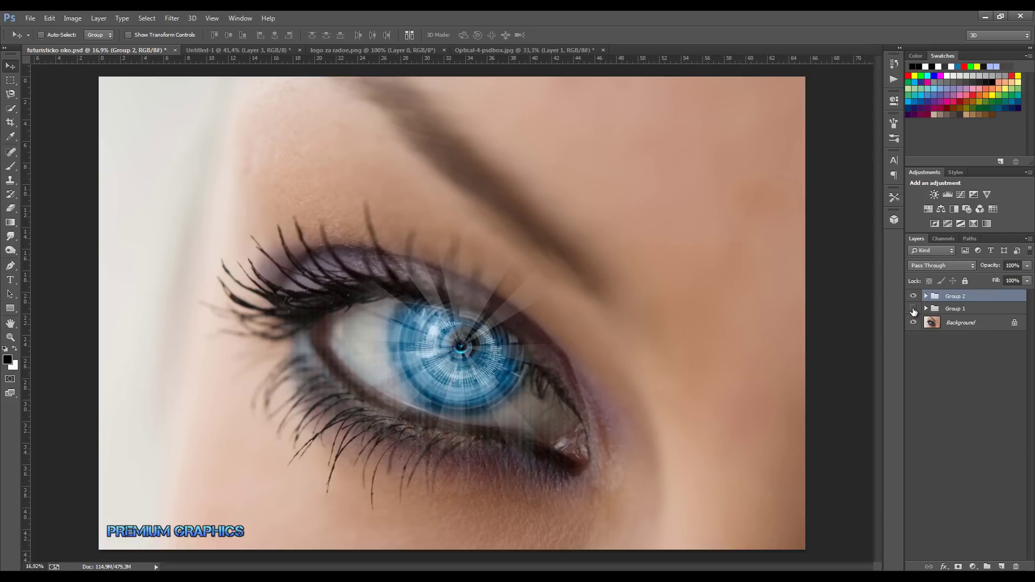
Show Group 1, move its overlay graphics up toward the brow, and edit Group 1's name.
left_click(915, 308)
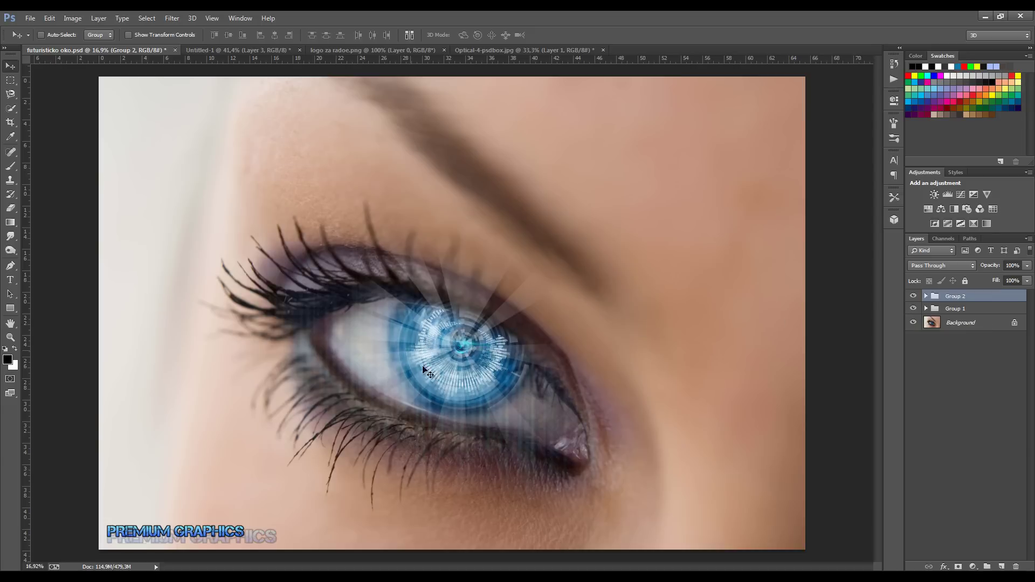
mouse_move(371, 206)
left_mouse_down()
mouse_move(381, 171)
mouse_move(739, 124)
mouse_move(733, 101)
left_mouse_up()
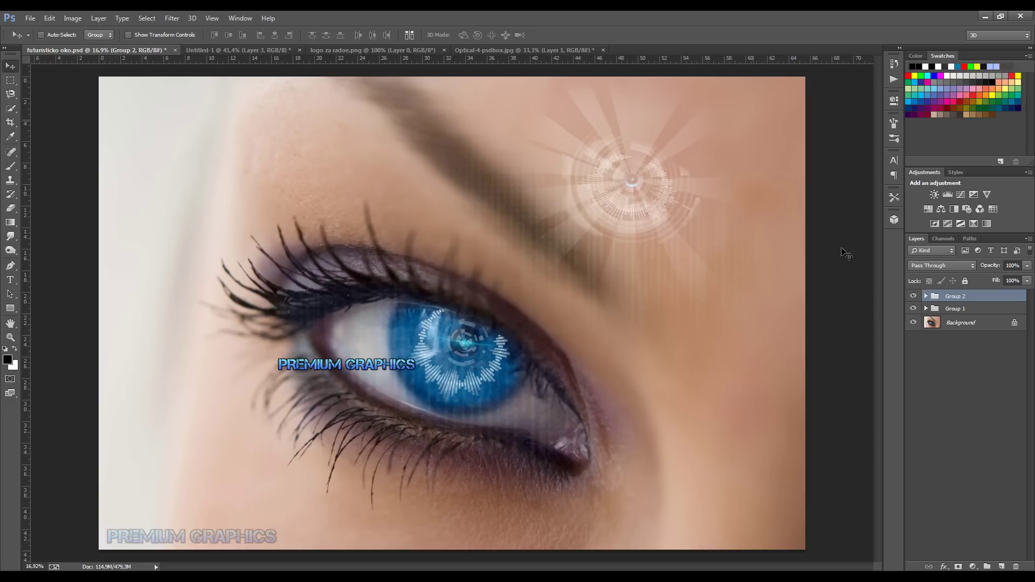
double_click(951, 310)
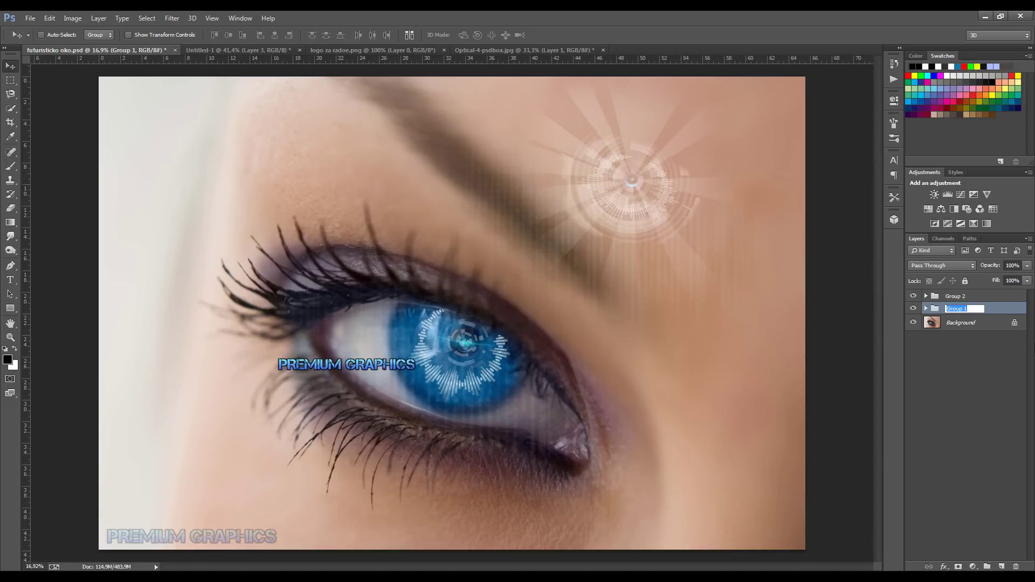
key("Return")
Move the circular graphic onto the cheek, then back onto the iris.
mouse_move(608, 400)
left_mouse_down()
mouse_move(709, 446)
mouse_move(765, 409)
left_mouse_up()
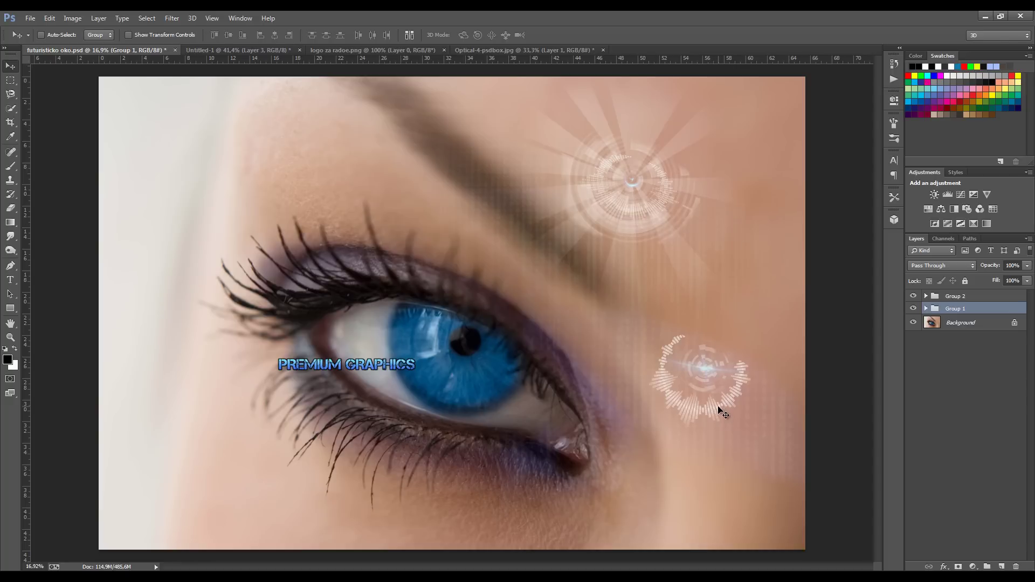
mouse_move(671, 397)
left_mouse_down()
mouse_move(416, 371)
mouse_move(965, 366)
left_mouse_up()
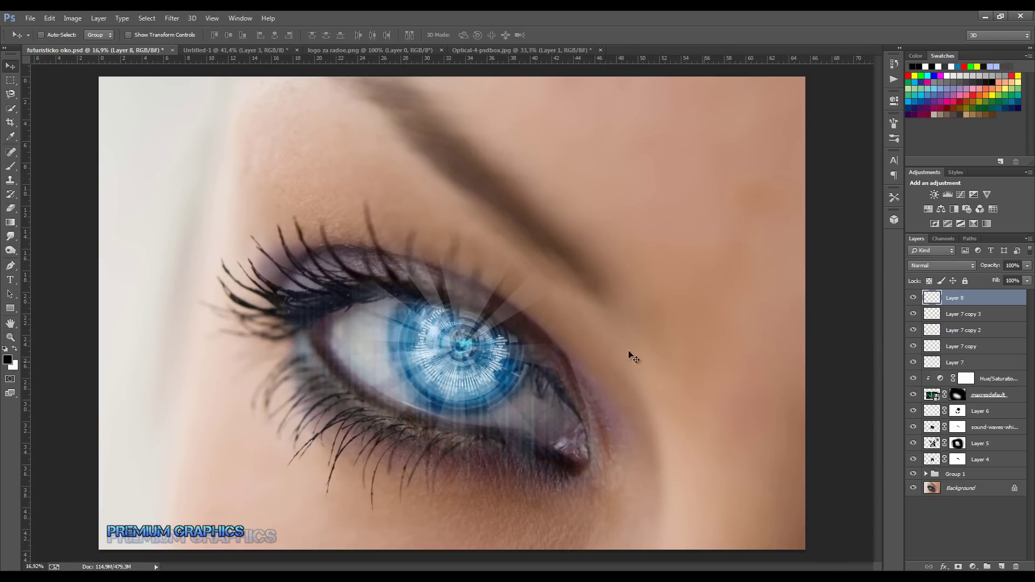
scroll(603, 348, "up", 1)
scroll(600, 350, "down", 3)
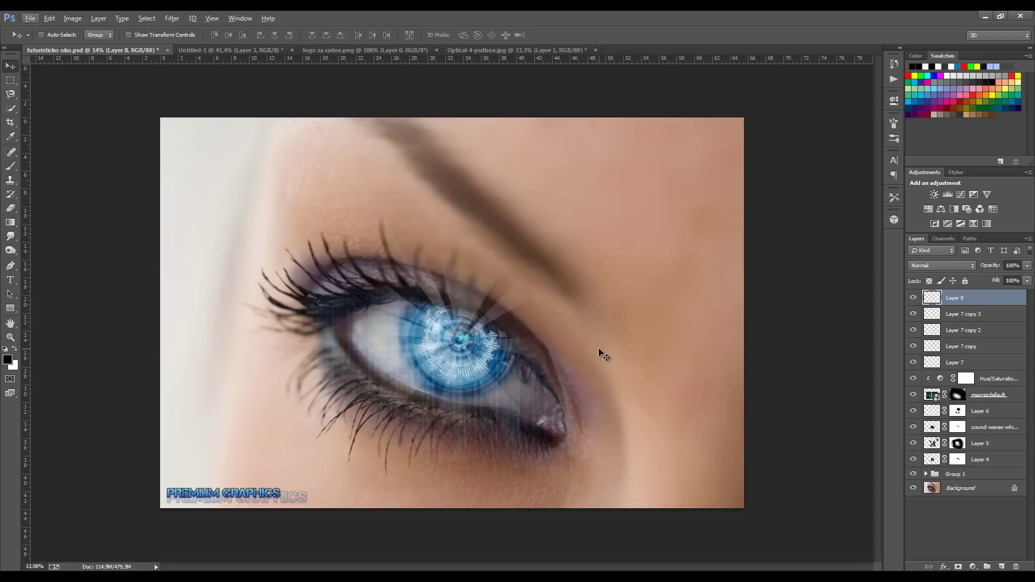
scroll(653, 440, "up", 2)
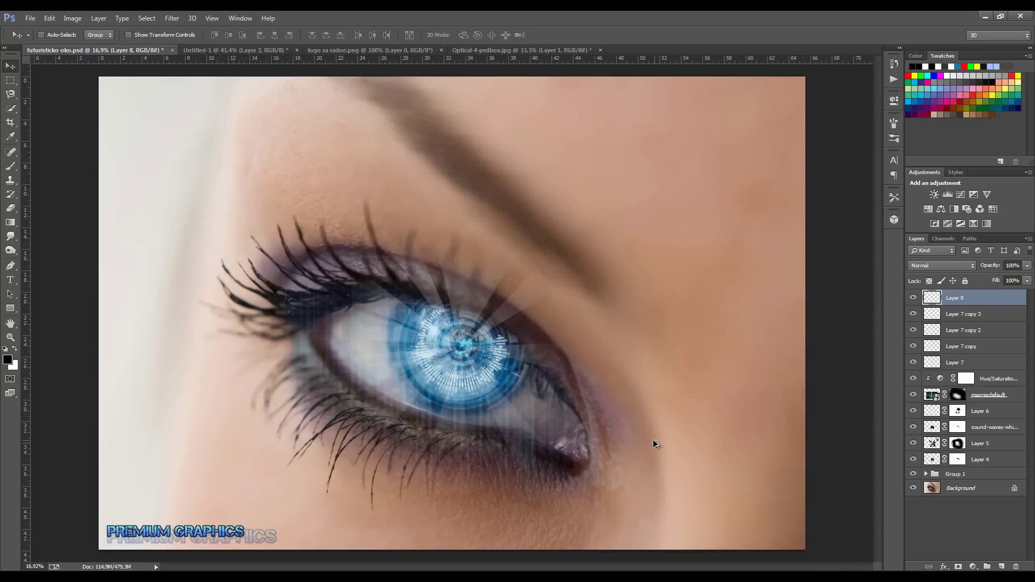